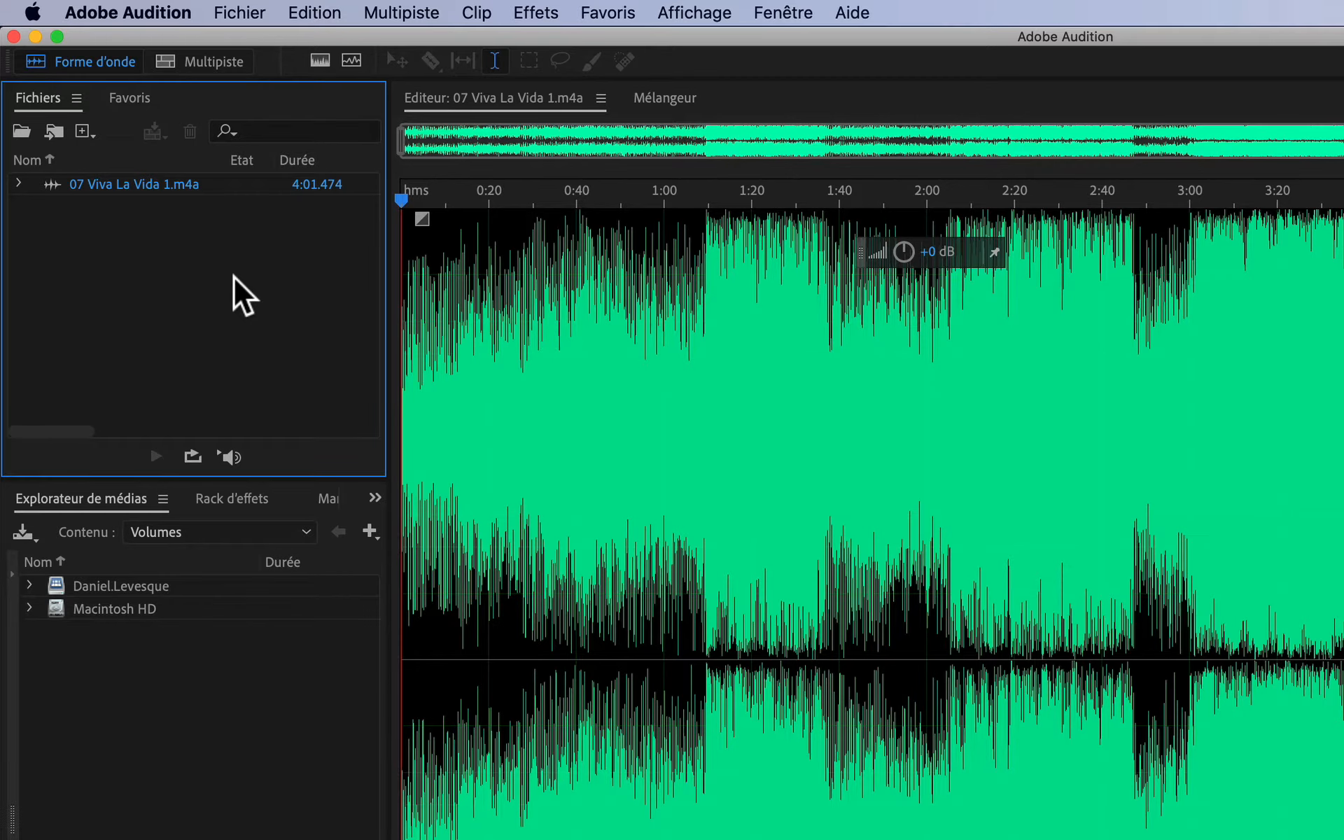
Step: Create a multitrack session named Montage in the 3_PratiqueEnClasse folder, at 44100 Hz, 32-bit float and stereo
{"action": "left_click", "coordinate": [198, 63]}
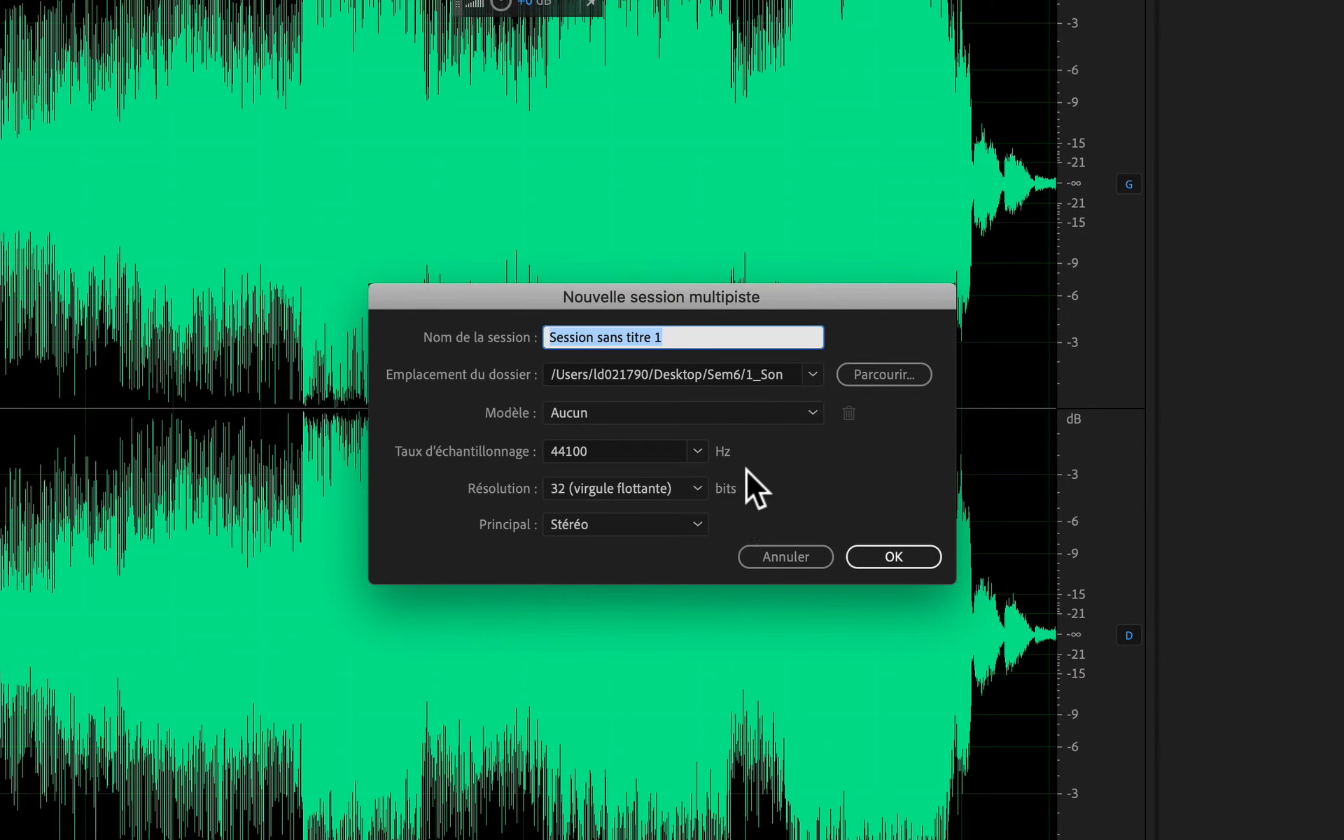
{"action": "type", "text": "Monatge"}
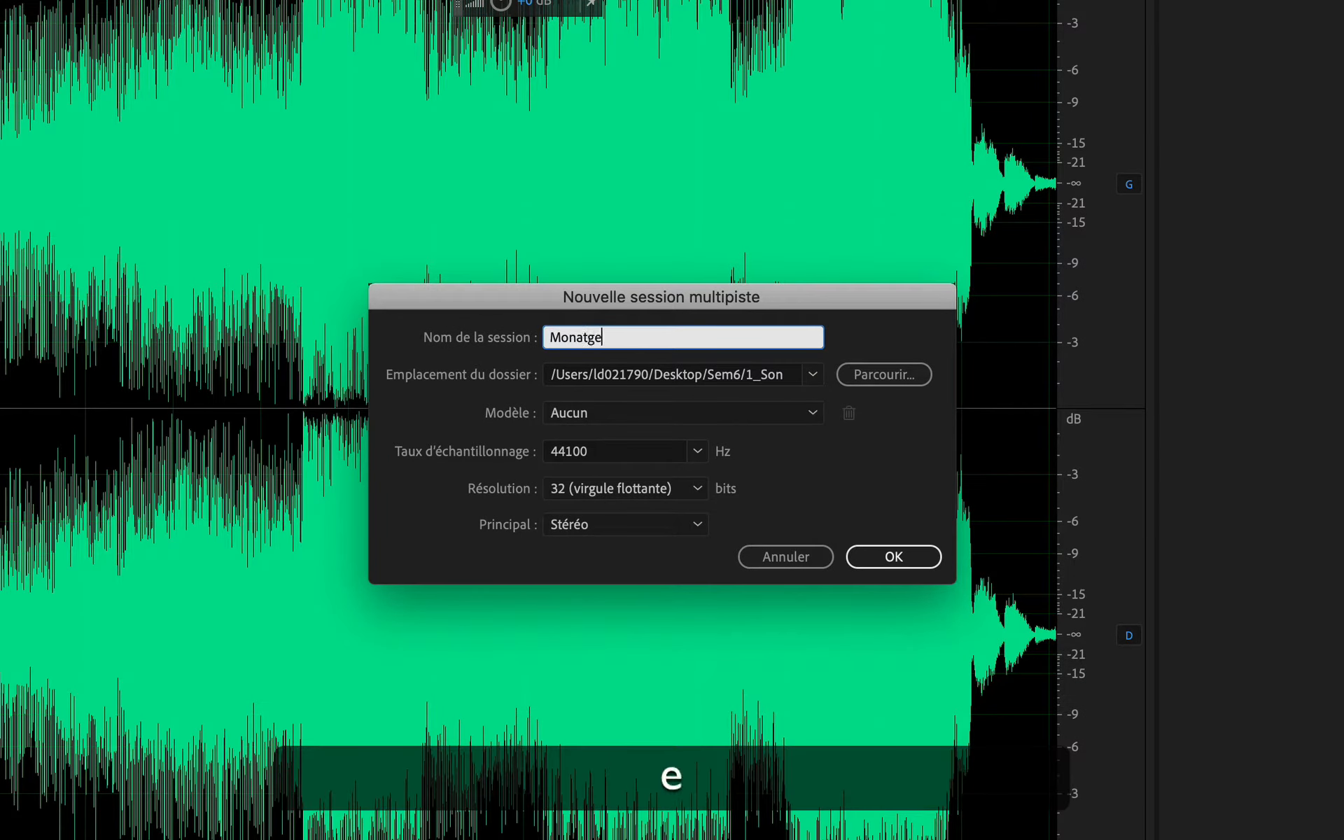
{"action": "key", "text": "BackSpace"}
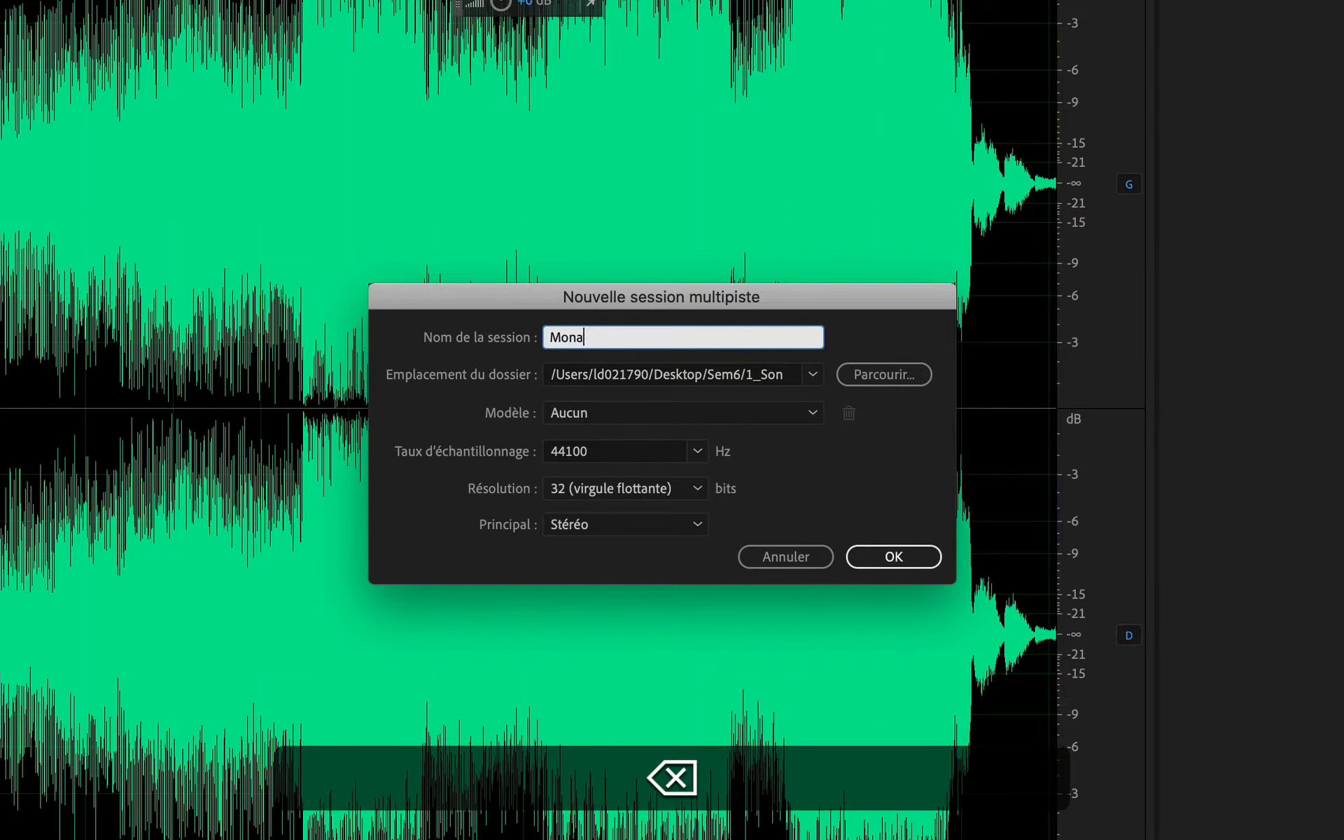
{"action": "type", "text": "tage"}
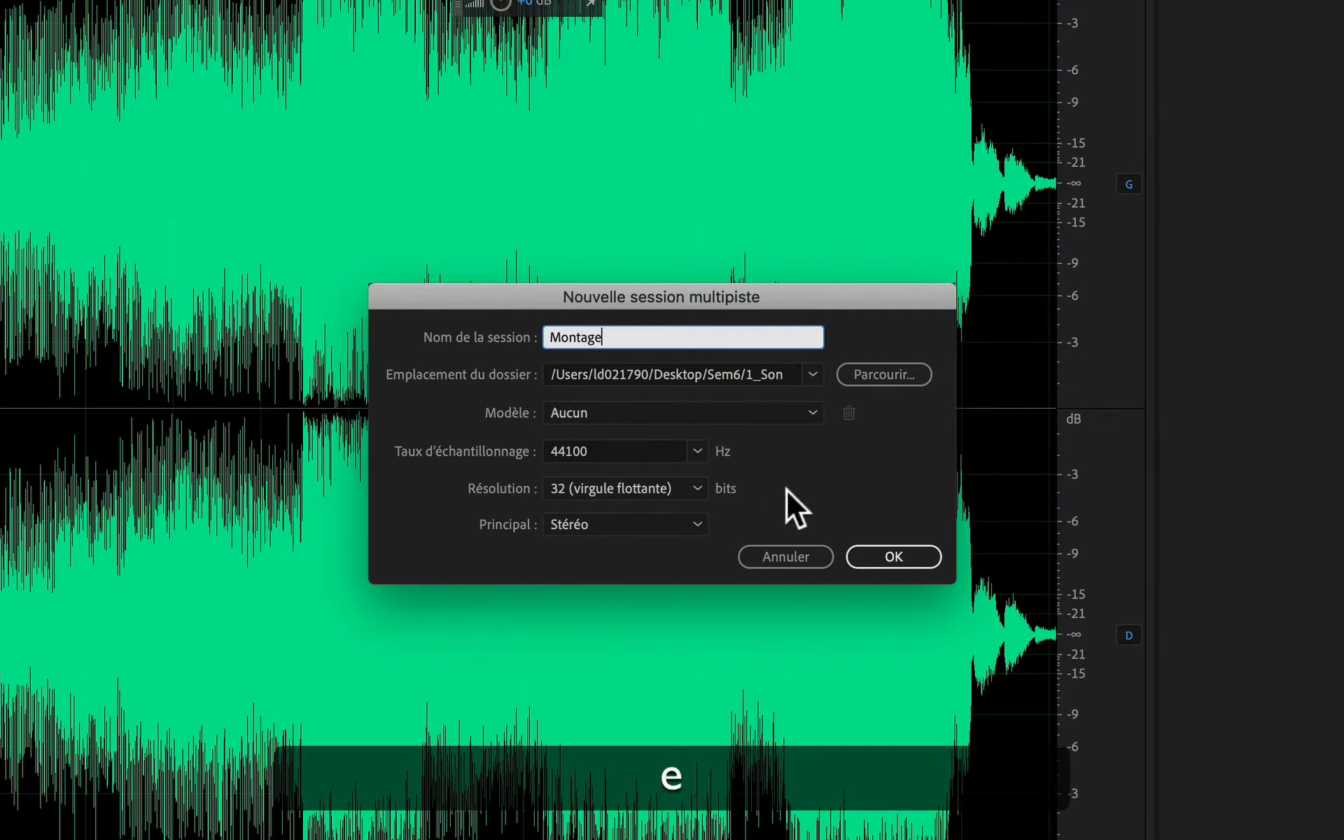
{"action": "left_click", "coordinate": [879, 376]}
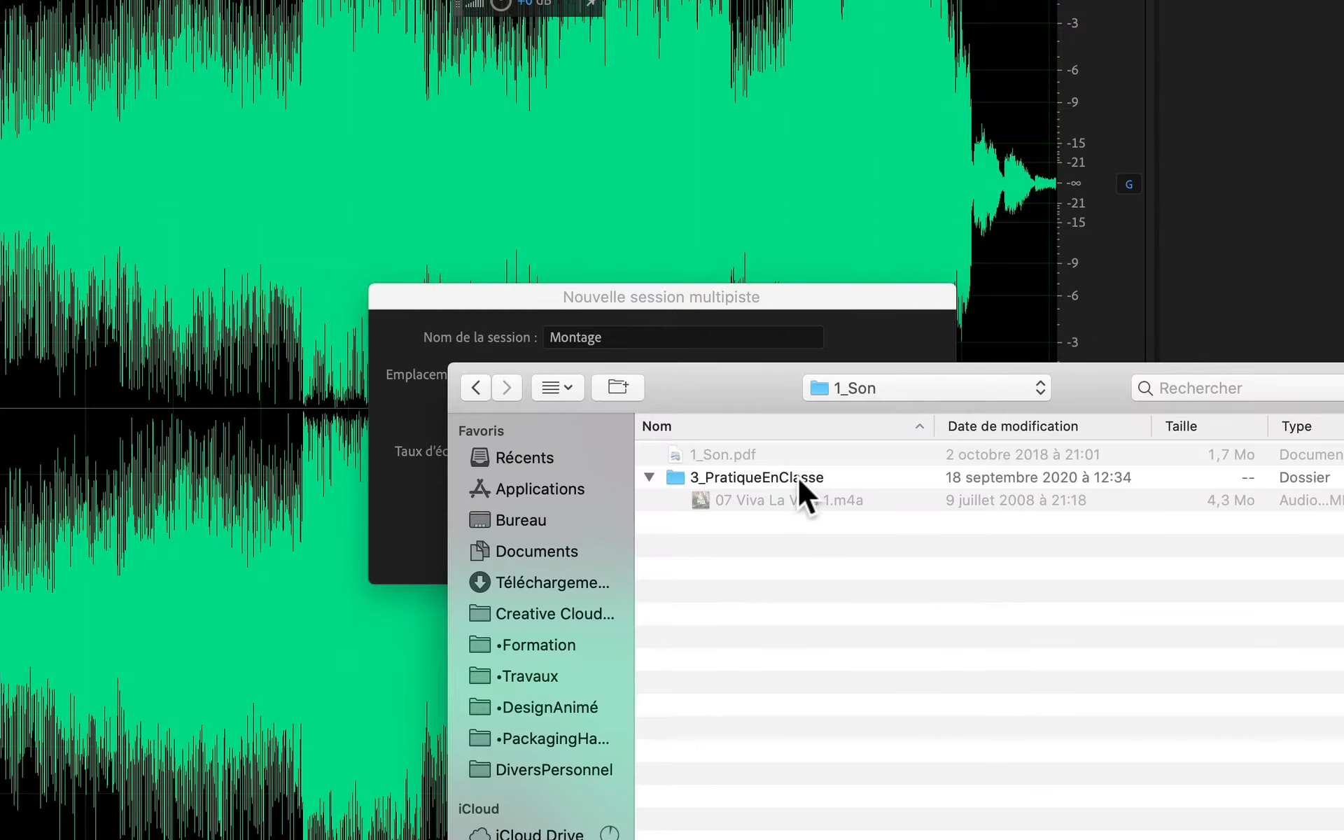
{"action": "double_click", "coordinate": [797, 477]}
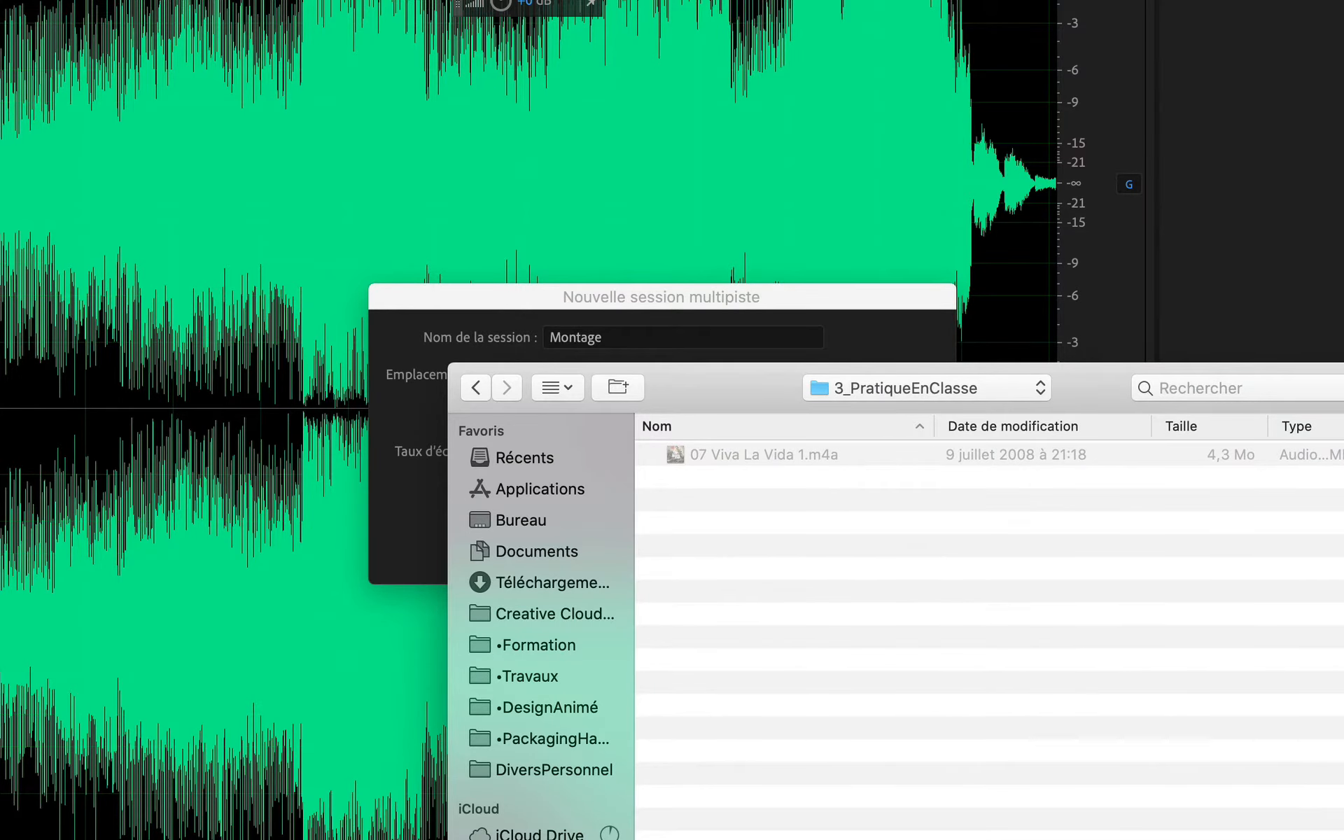
{"action": "key", "text": "Return"}
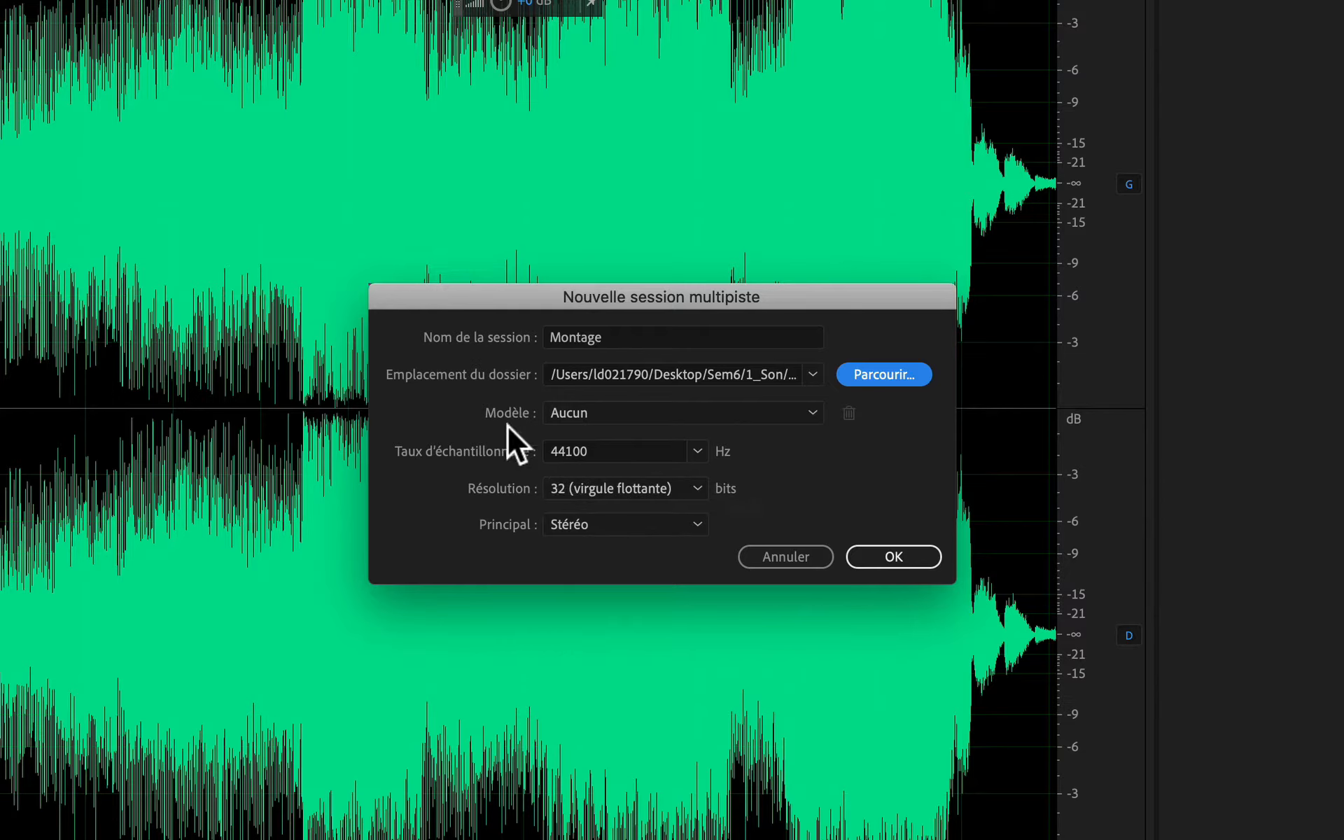
{"action": "left_click", "coordinate": [900, 557]}
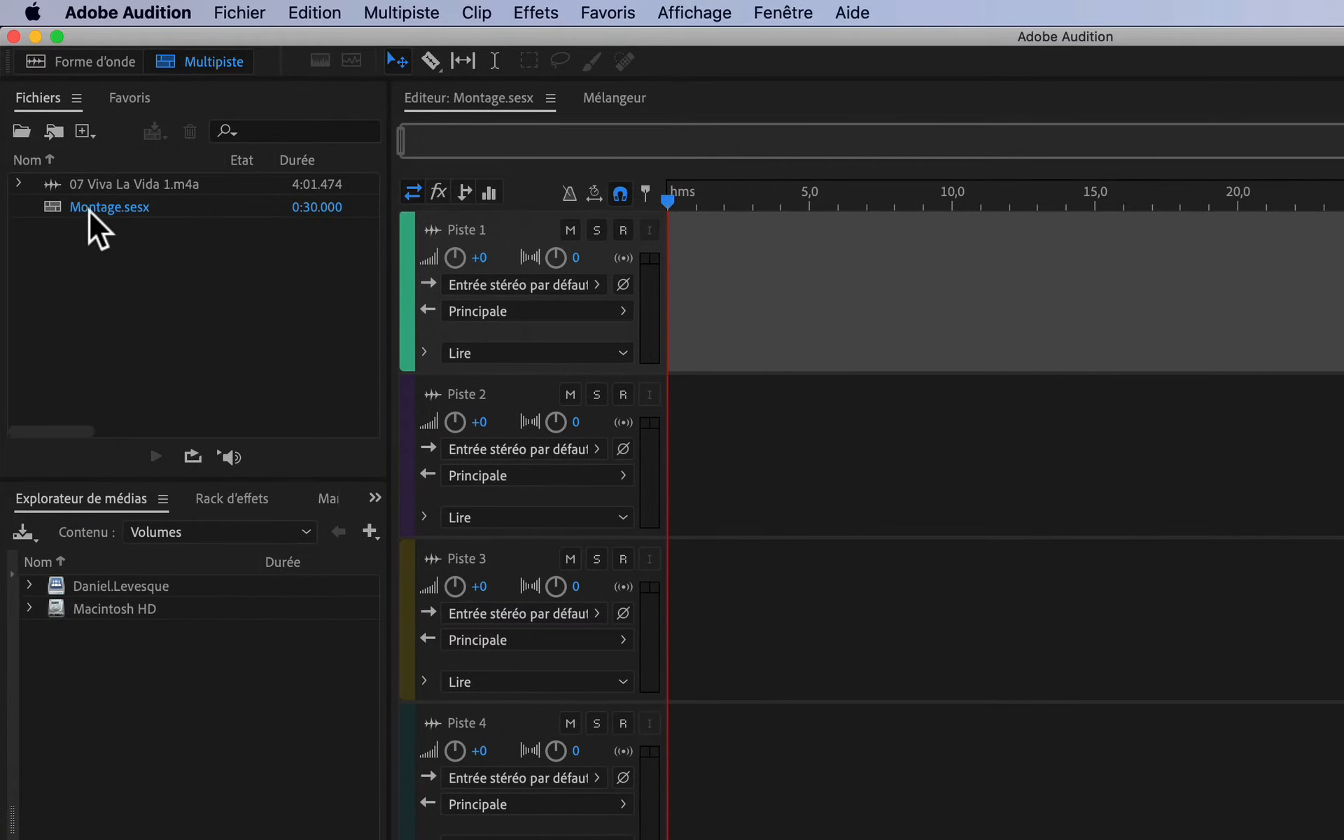
Step: Place 07 Viva La Vida 1.m4a at the start of Piste 1 and enlarge the track's height
{"action": "left_click", "coordinate": [119, 186]}
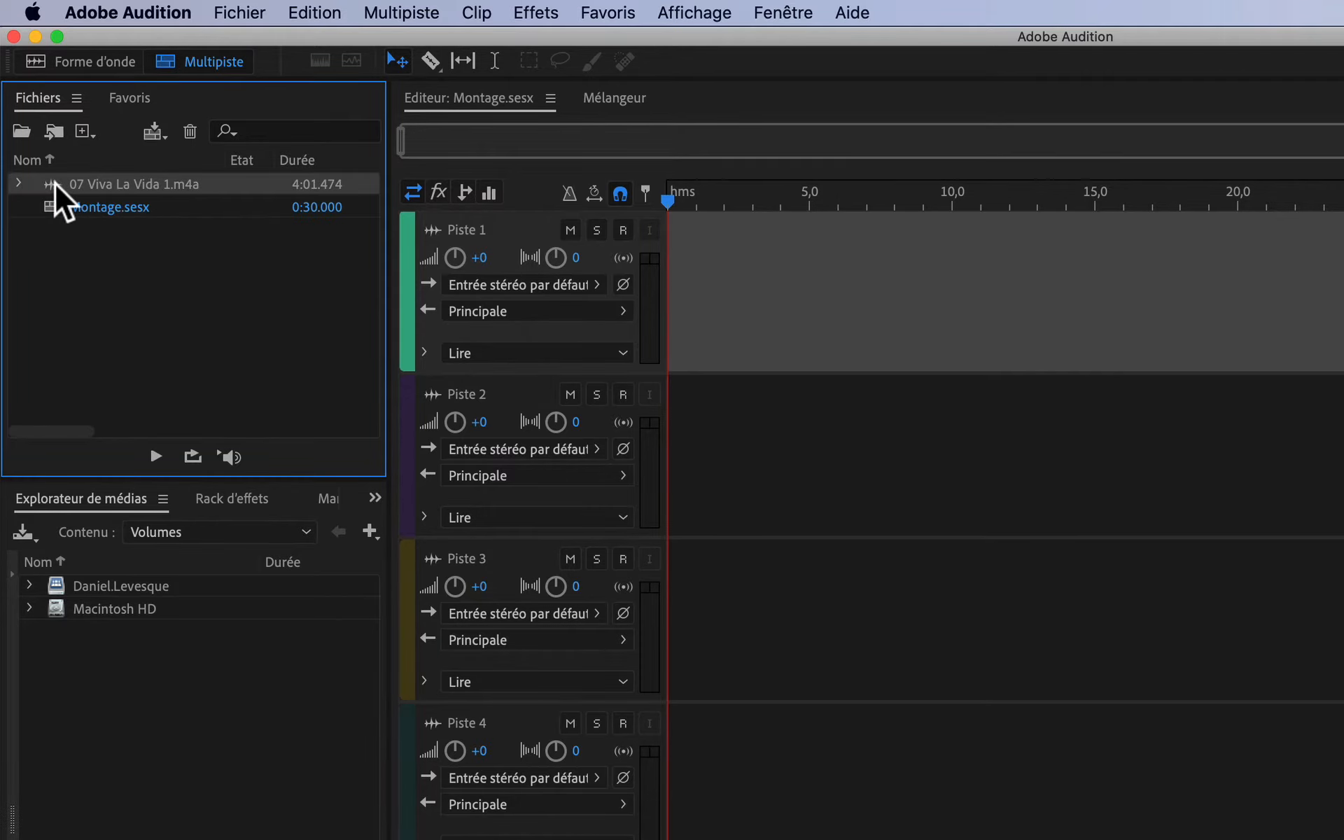
{"action": "left_click_drag", "start_coordinate": [54, 184], "coordinate": [651, 301]}
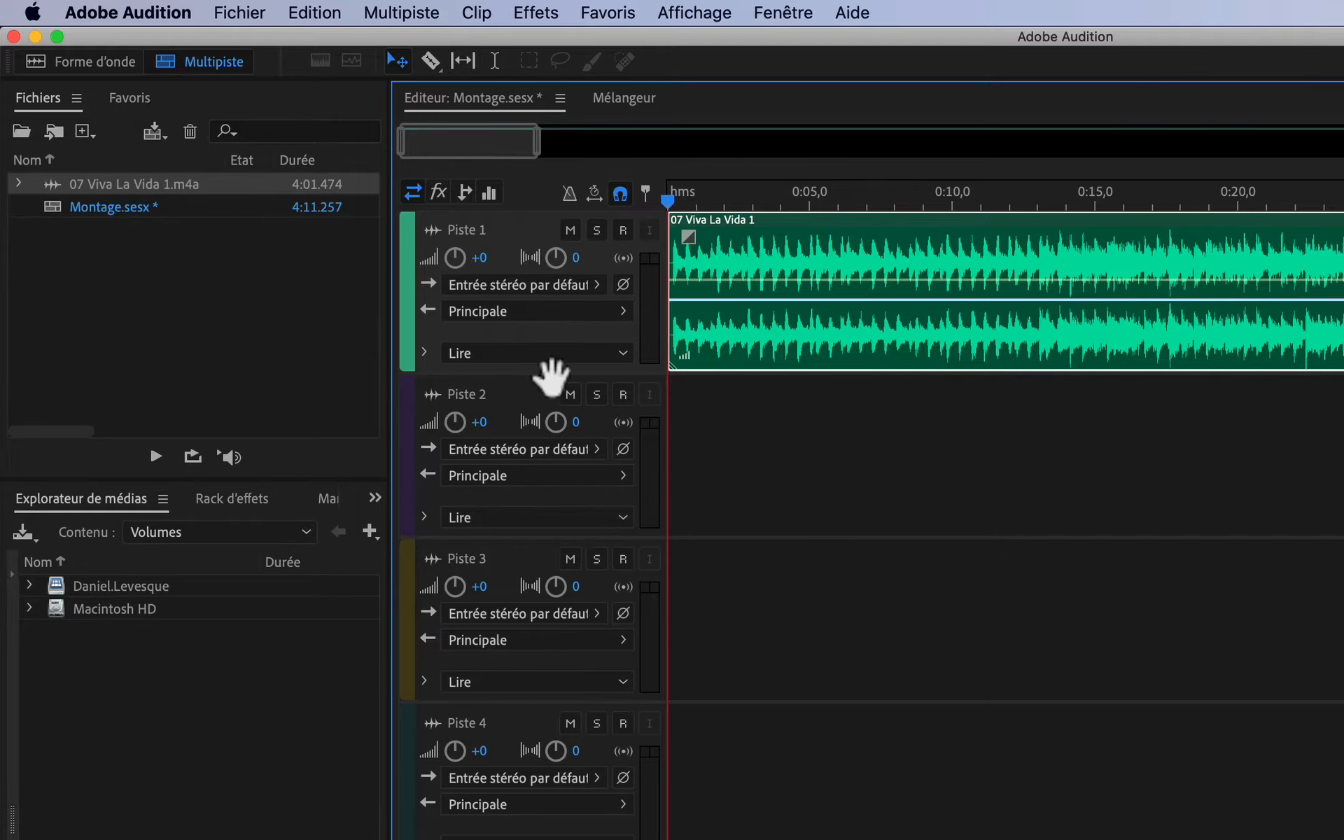
{"action": "left_click_drag", "start_coordinate": [558, 378], "coordinate": [549, 592]}
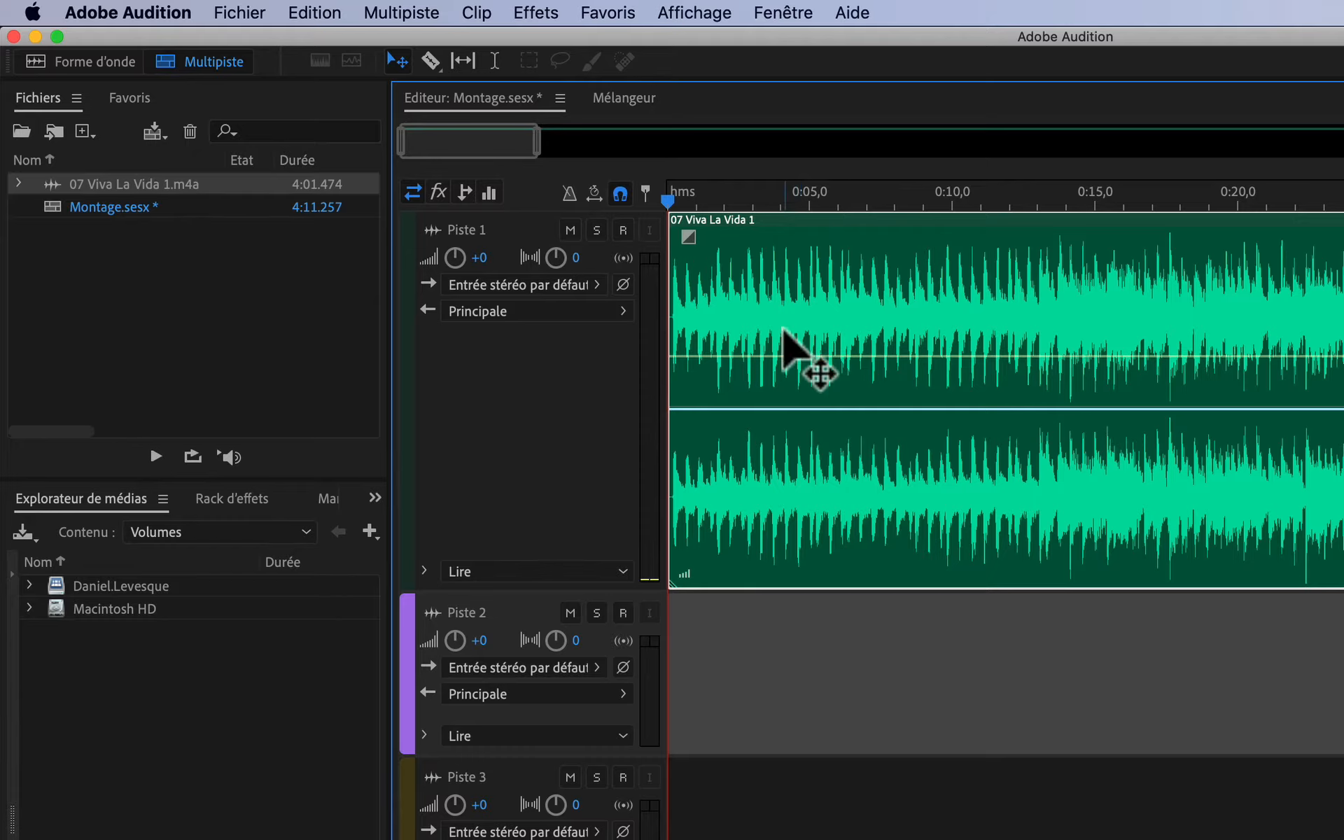
Step: Cut off the first 3.6 seconds or so of the Piste 1 clip and move the remainder to the session start
{"action": "left_click_drag", "start_coordinate": [527, 140], "coordinate": [329, 150]}
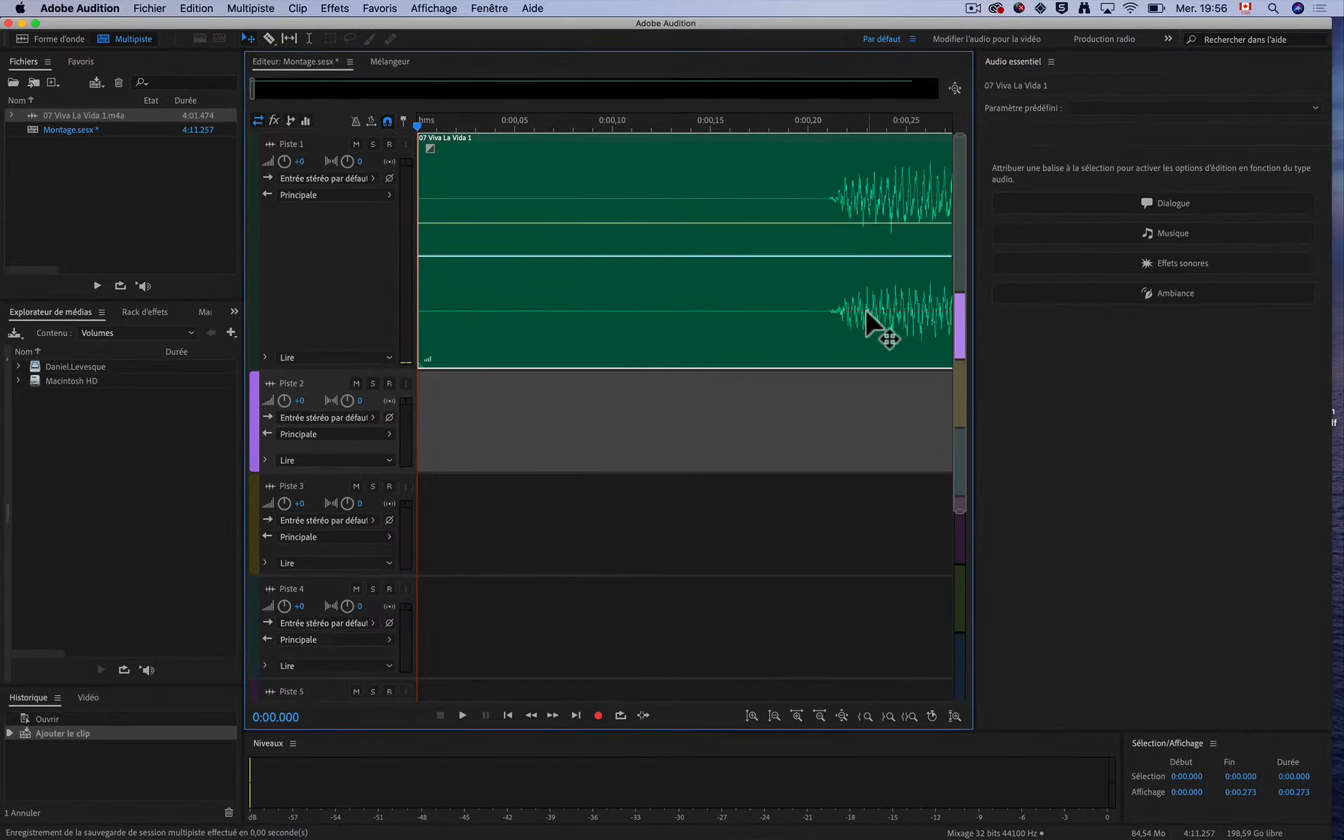
{"action": "scroll", "coordinate": [860, 315], "scroll_direction": "right", "scroll_amount": 10}
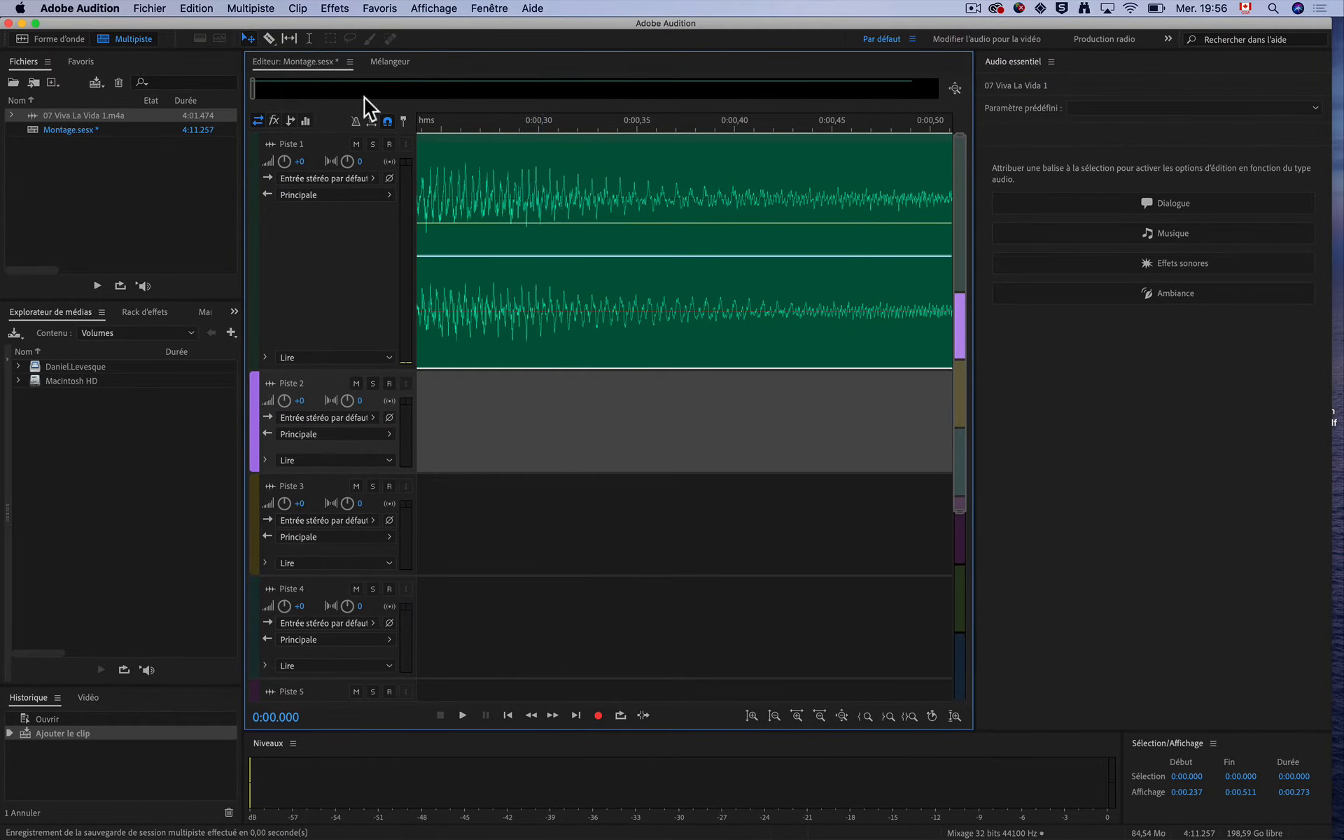
{"action": "left_click_drag", "start_coordinate": [254, 90], "coordinate": [282, 97]}
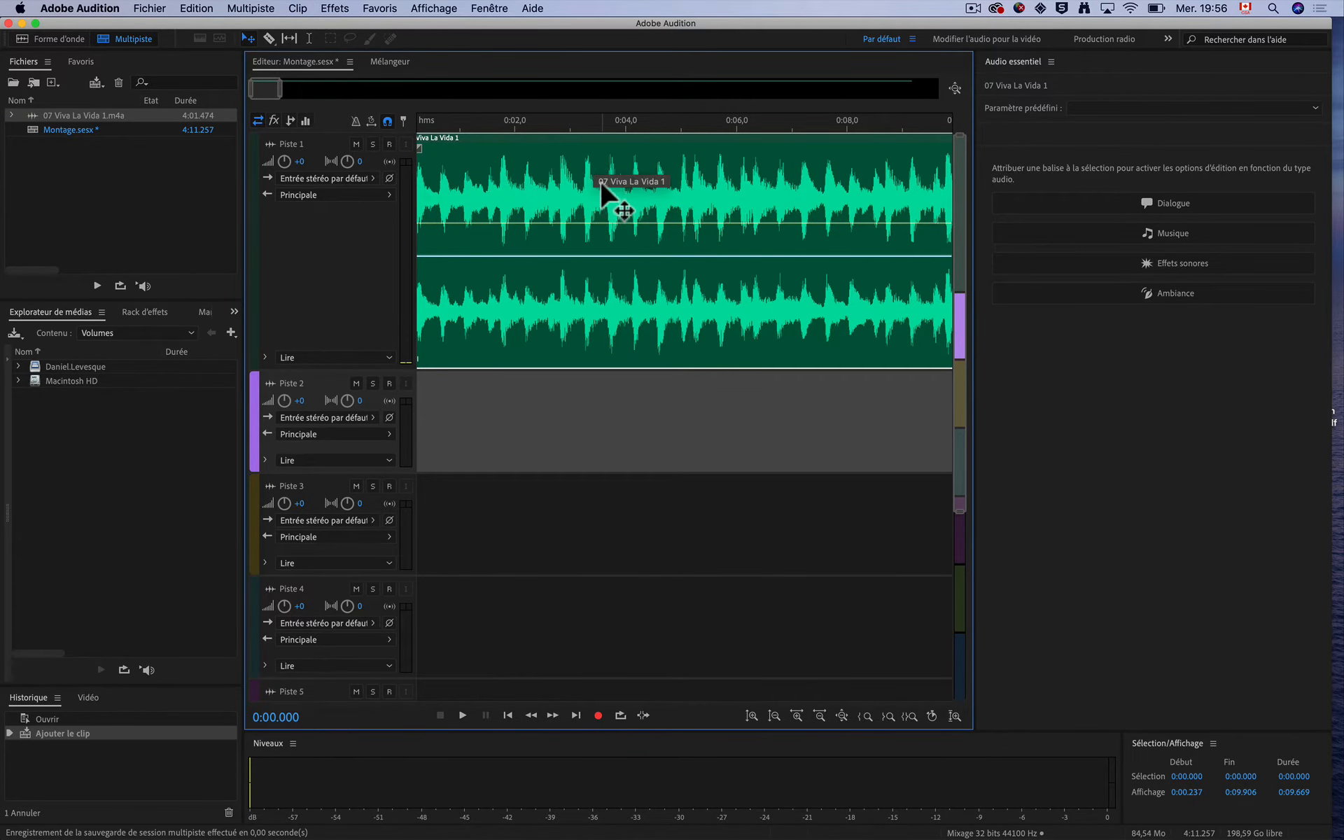
{"action": "left_click", "coordinate": [270, 40]}
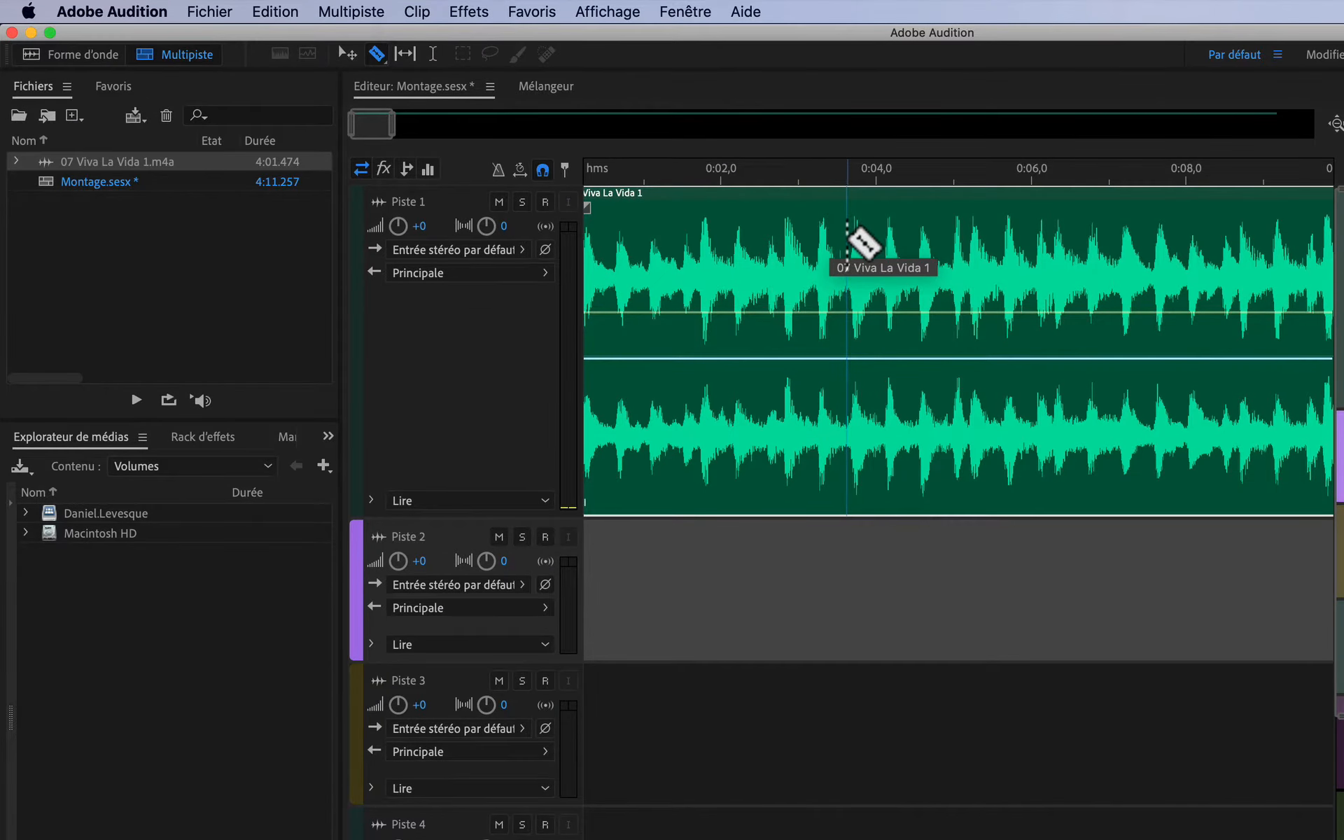
{"action": "left_click", "coordinate": [846, 234]}
{"action": "left_click", "coordinate": [347, 54]}
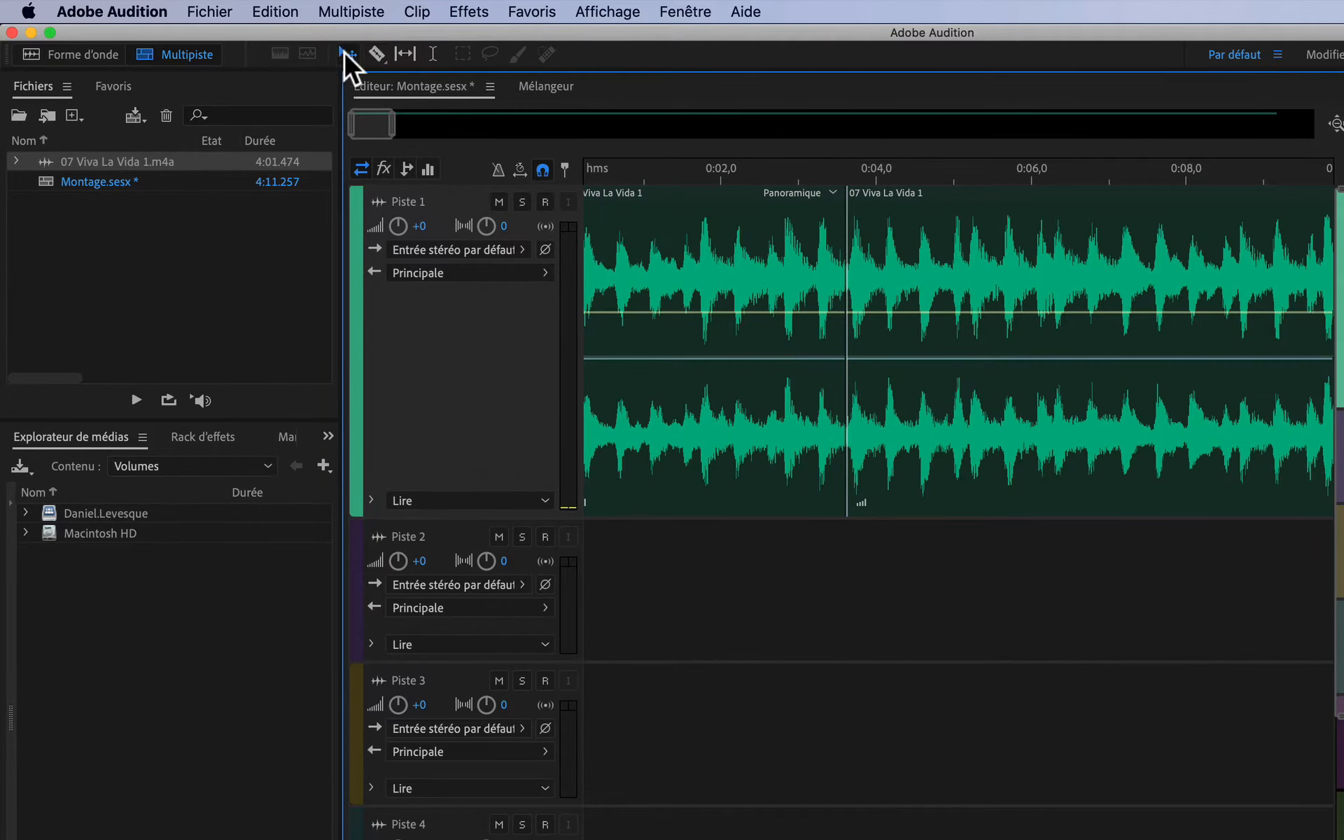
{"action": "left_click", "coordinate": [803, 245]}
{"action": "key", "text": "BackSpace"}
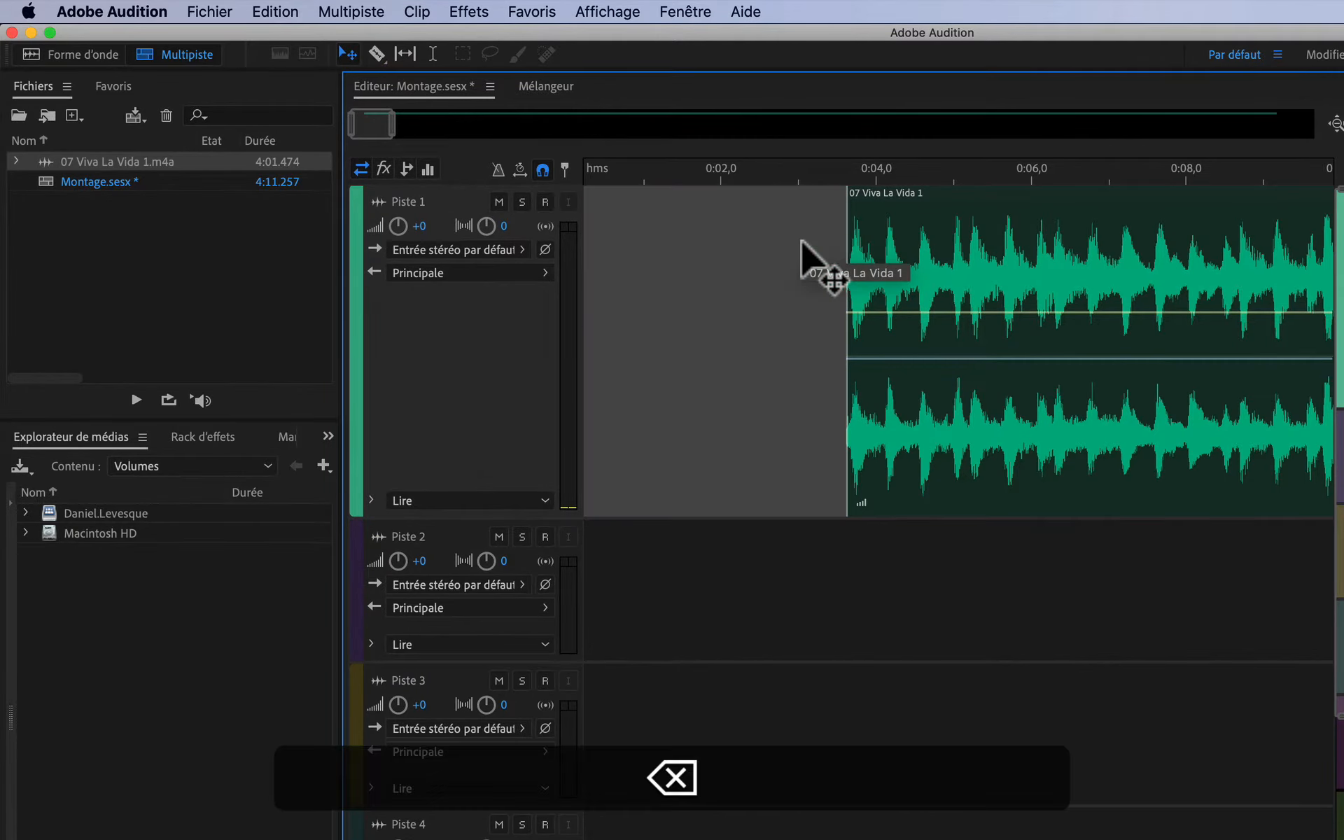
{"action": "left_click_drag", "start_coordinate": [1053, 261], "coordinate": [772, 264]}
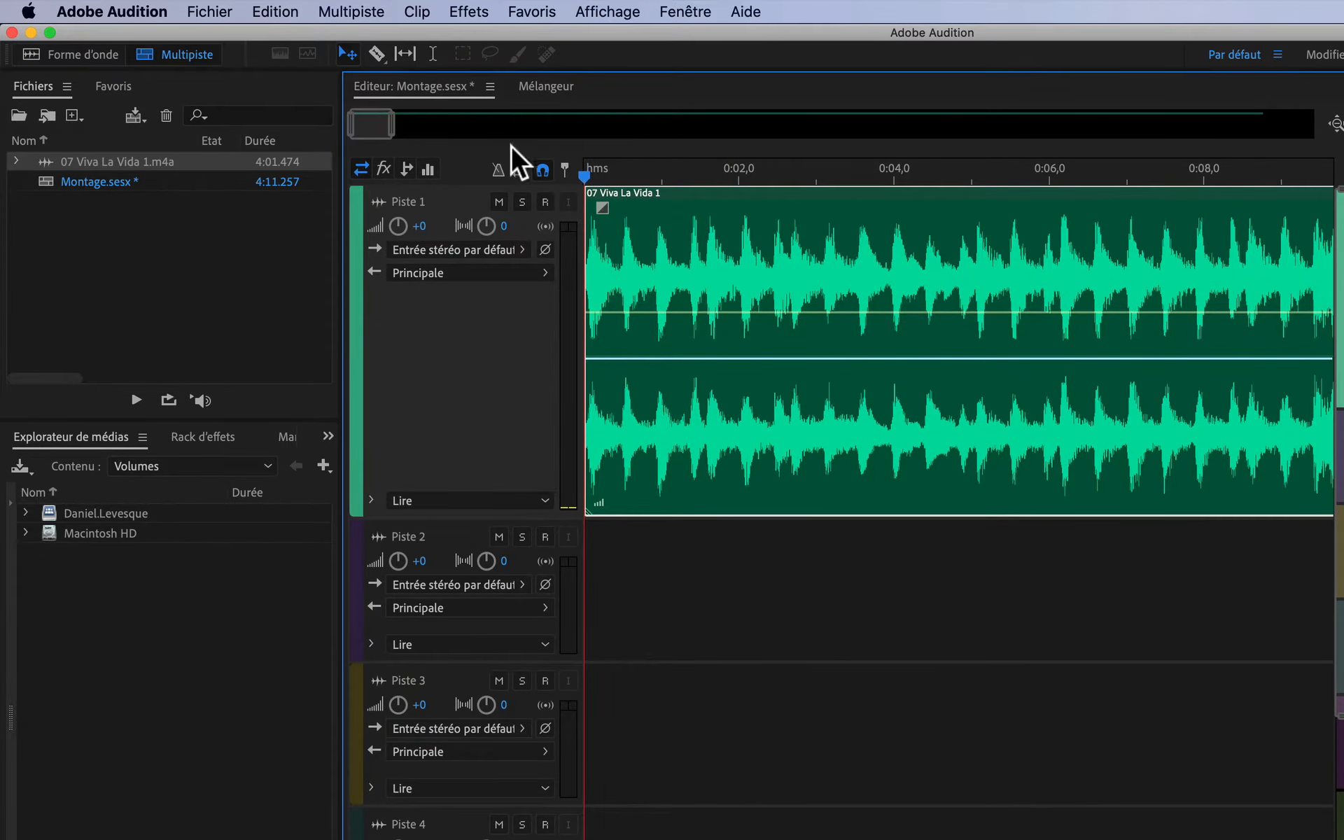
Step: Add a fade-in of about 0.08 seconds at the beginning of the Piste 1 clip
{"action": "left_click_drag", "start_coordinate": [388, 128], "coordinate": [365, 131]}
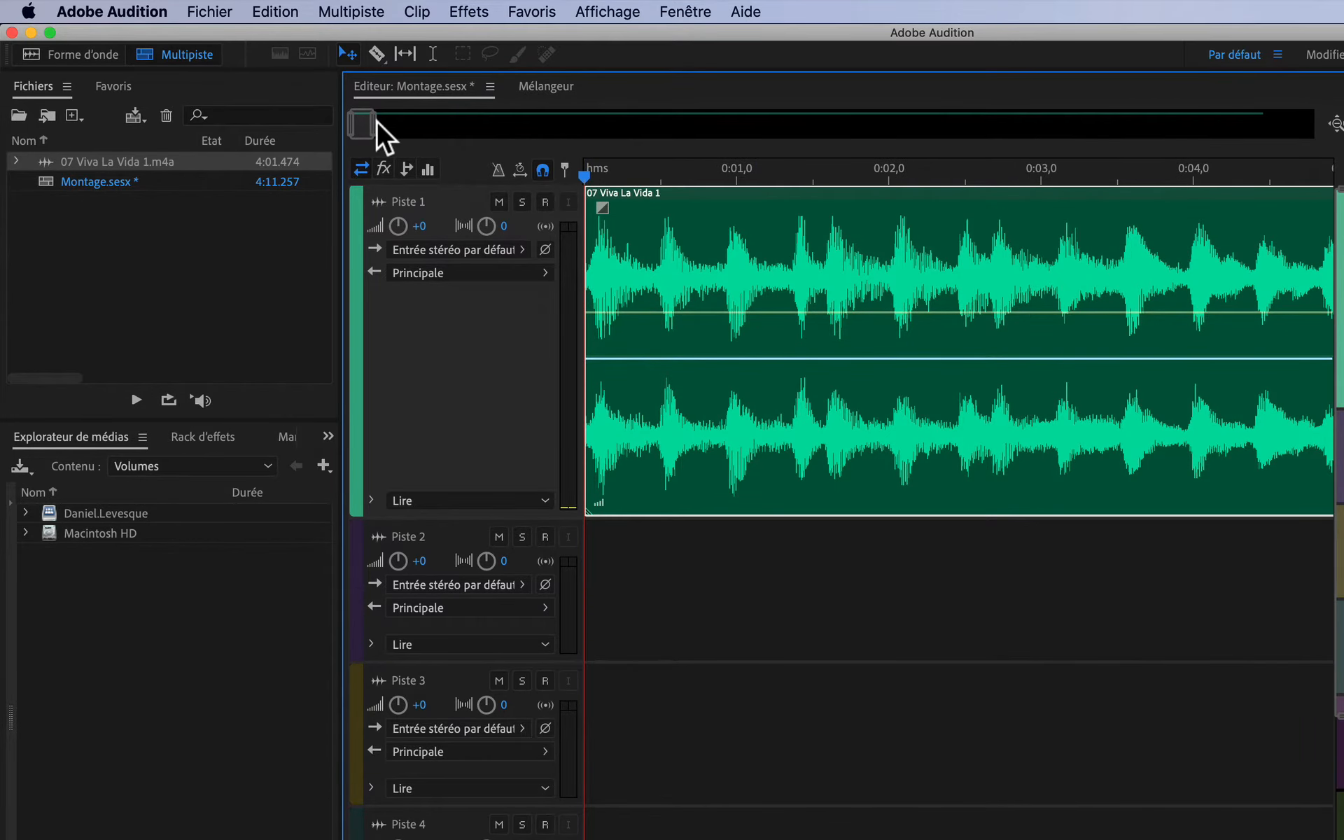
{"action": "left_click_drag", "start_coordinate": [371, 127], "coordinate": [354, 128]}
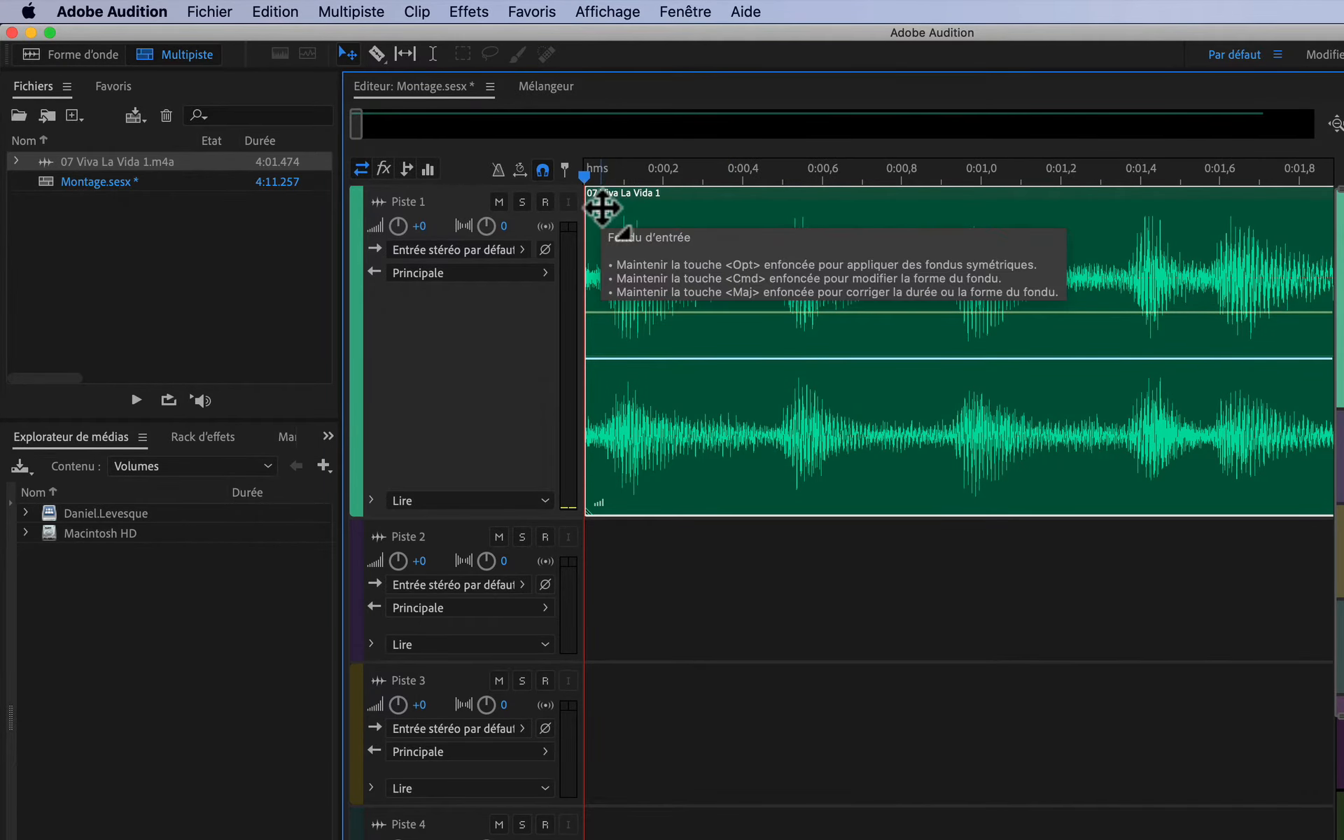
{"action": "left_click_drag", "start_coordinate": [602, 208], "coordinate": [636, 211]}
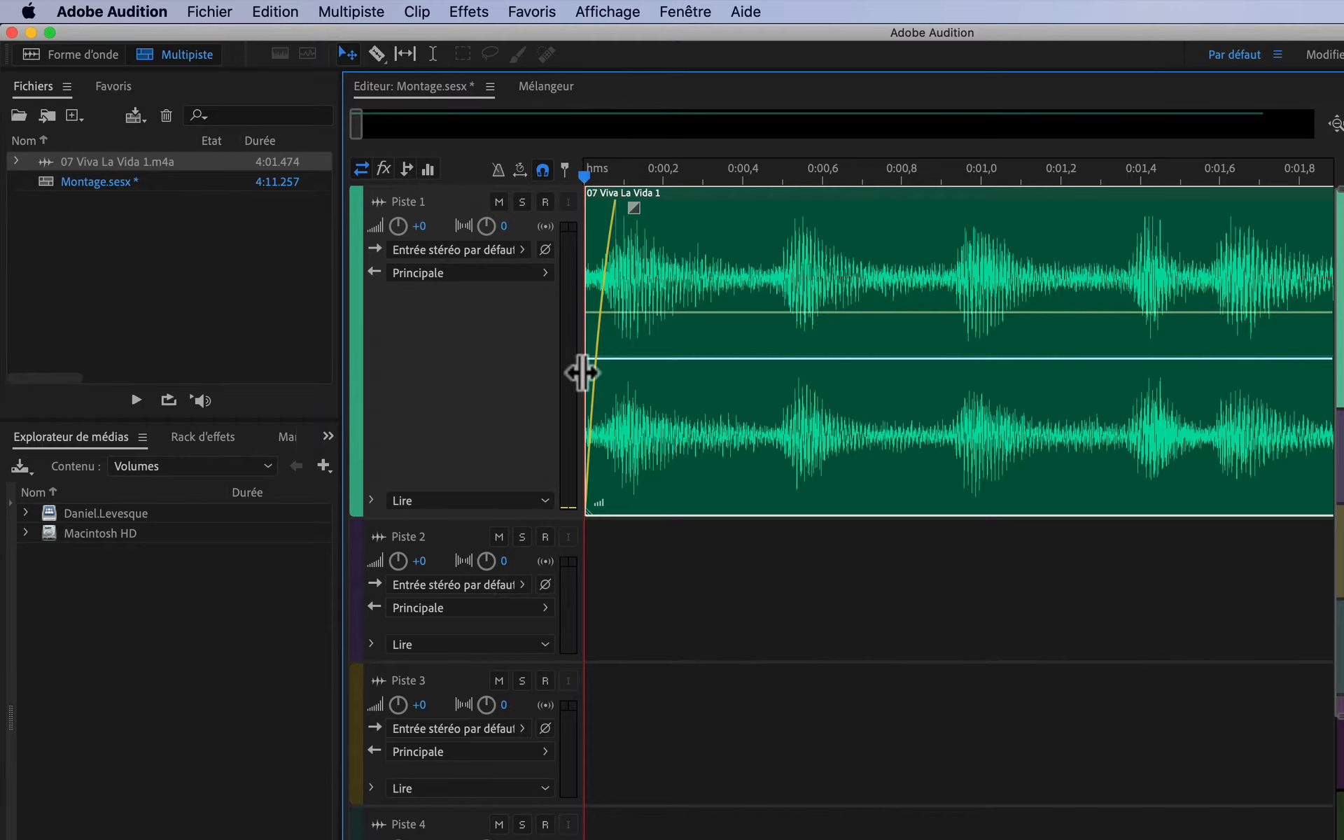
Step: Play the beginning of the Piste 1 clip from 0:00 to check the fade-in
{"action": "key", "text": "space"}
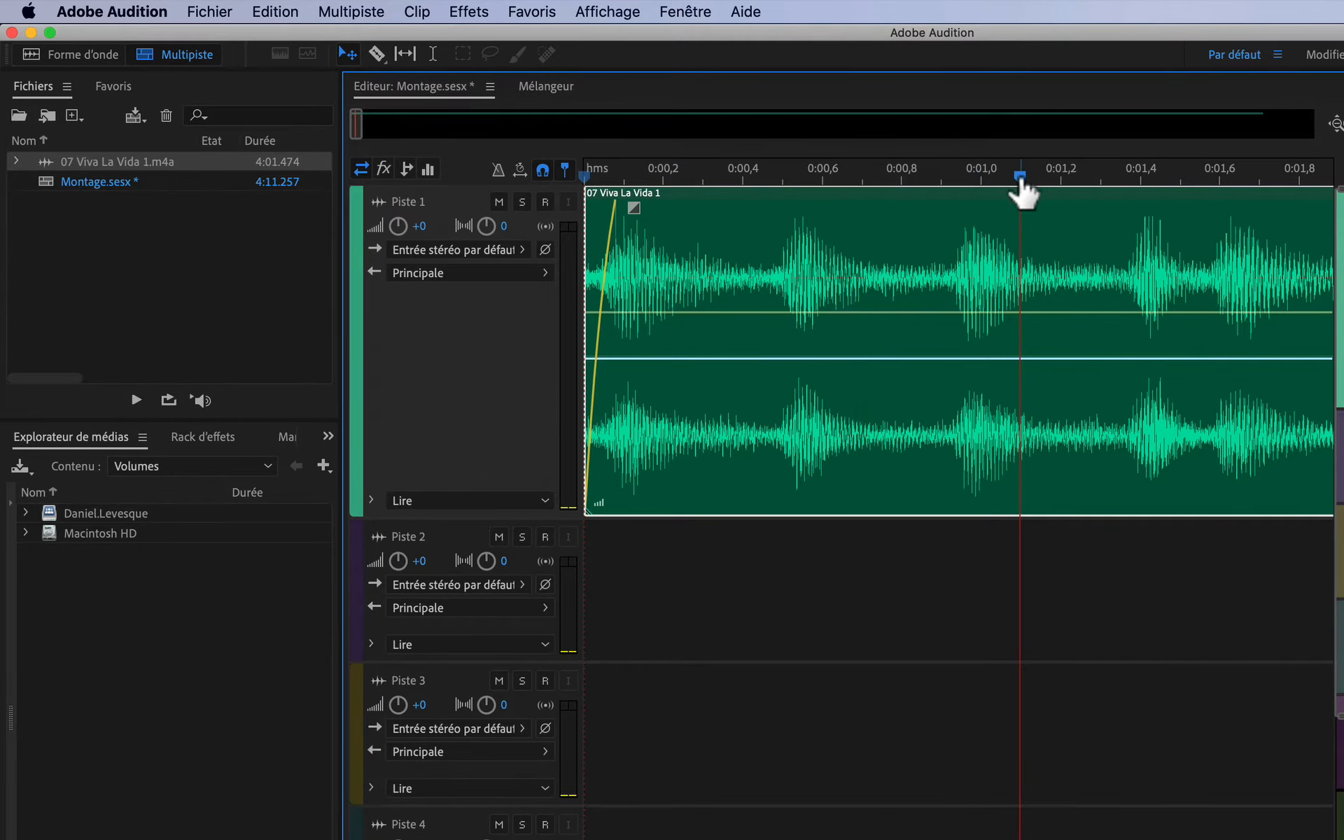
{"action": "left_click_drag", "start_coordinate": [1020, 179], "coordinate": [591, 184]}
{"action": "key", "text": "space"}
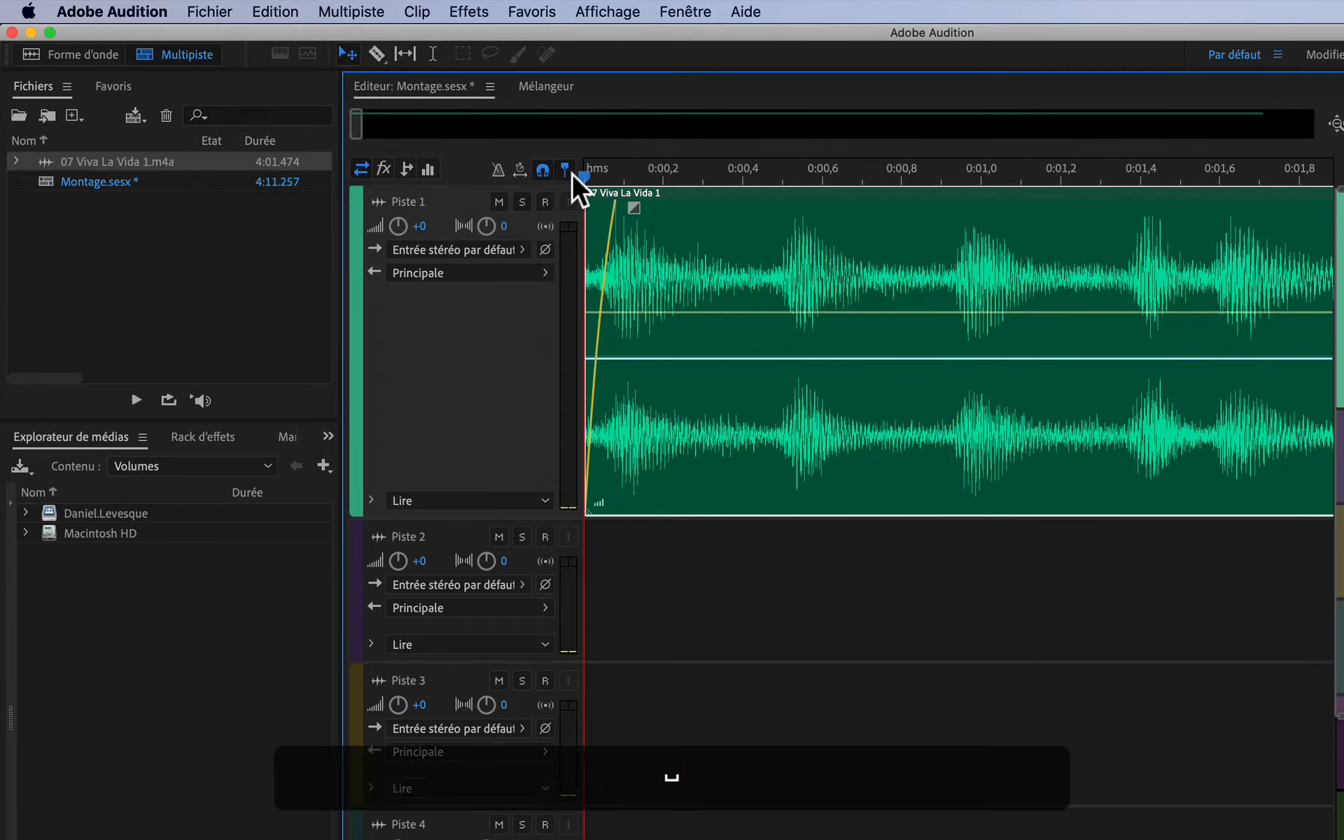
{"action": "key", "text": "space"}
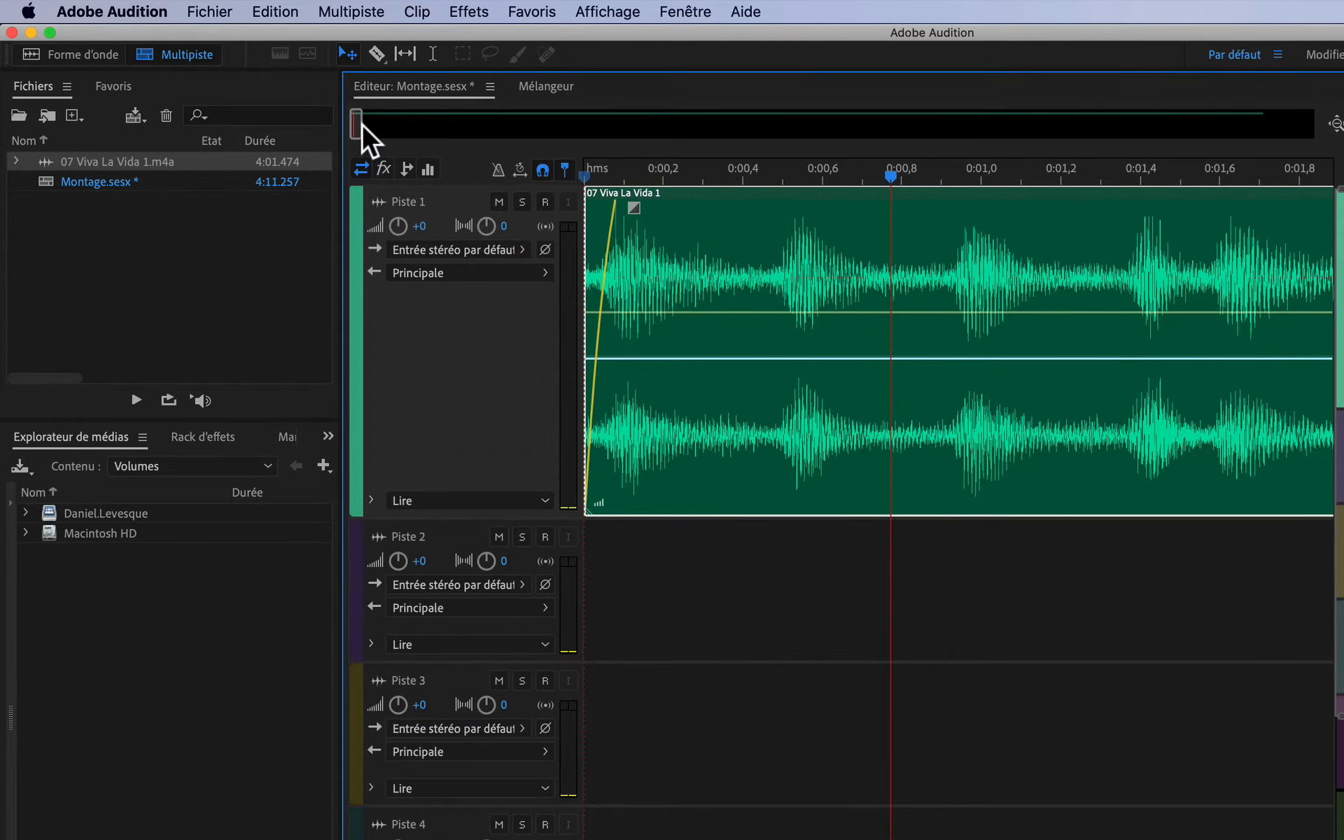
Step: Play the clip from about 0:07 to find the cut point and set the playhead at about 0:09
{"action": "left_click_drag", "start_coordinate": [362, 126], "coordinate": [533, 150]}
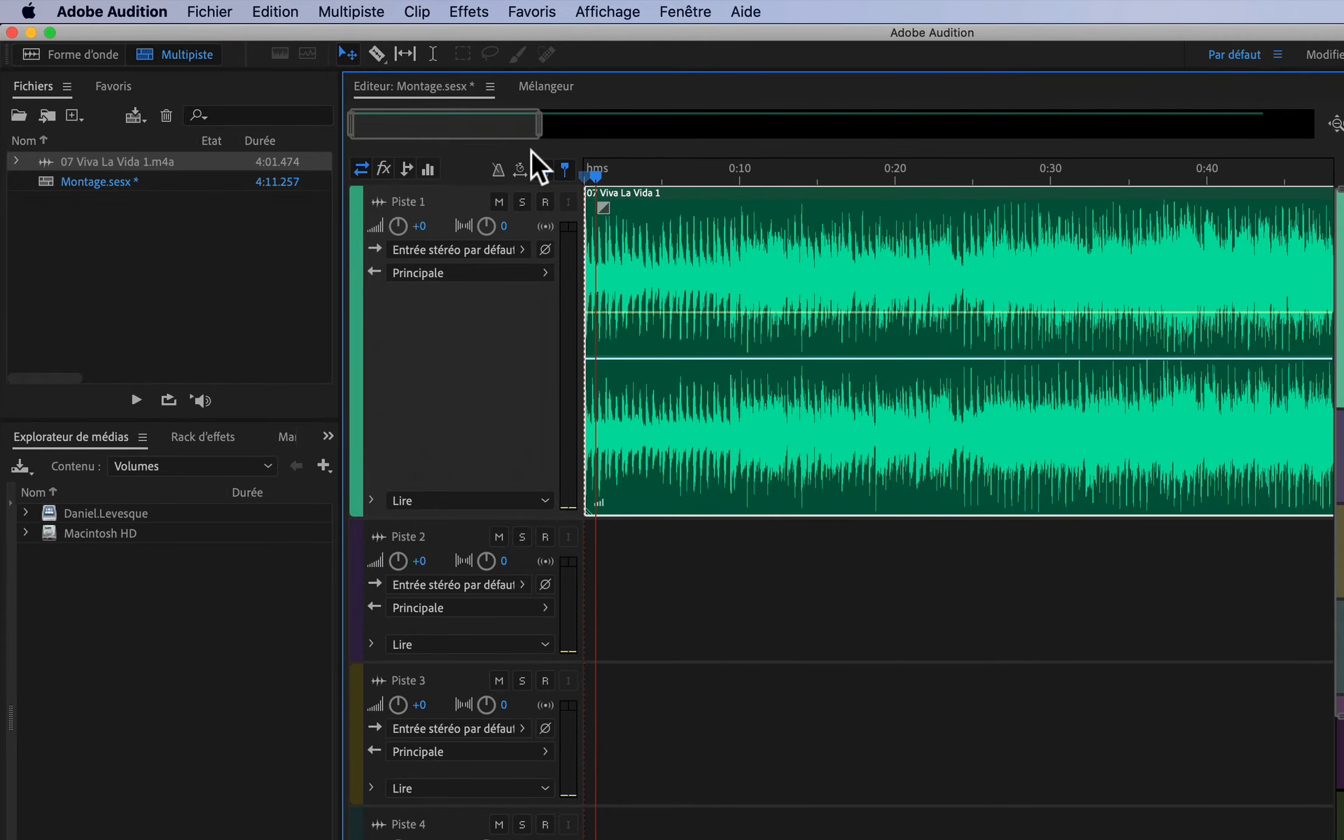
{"action": "left_click", "coordinate": [695, 173]}
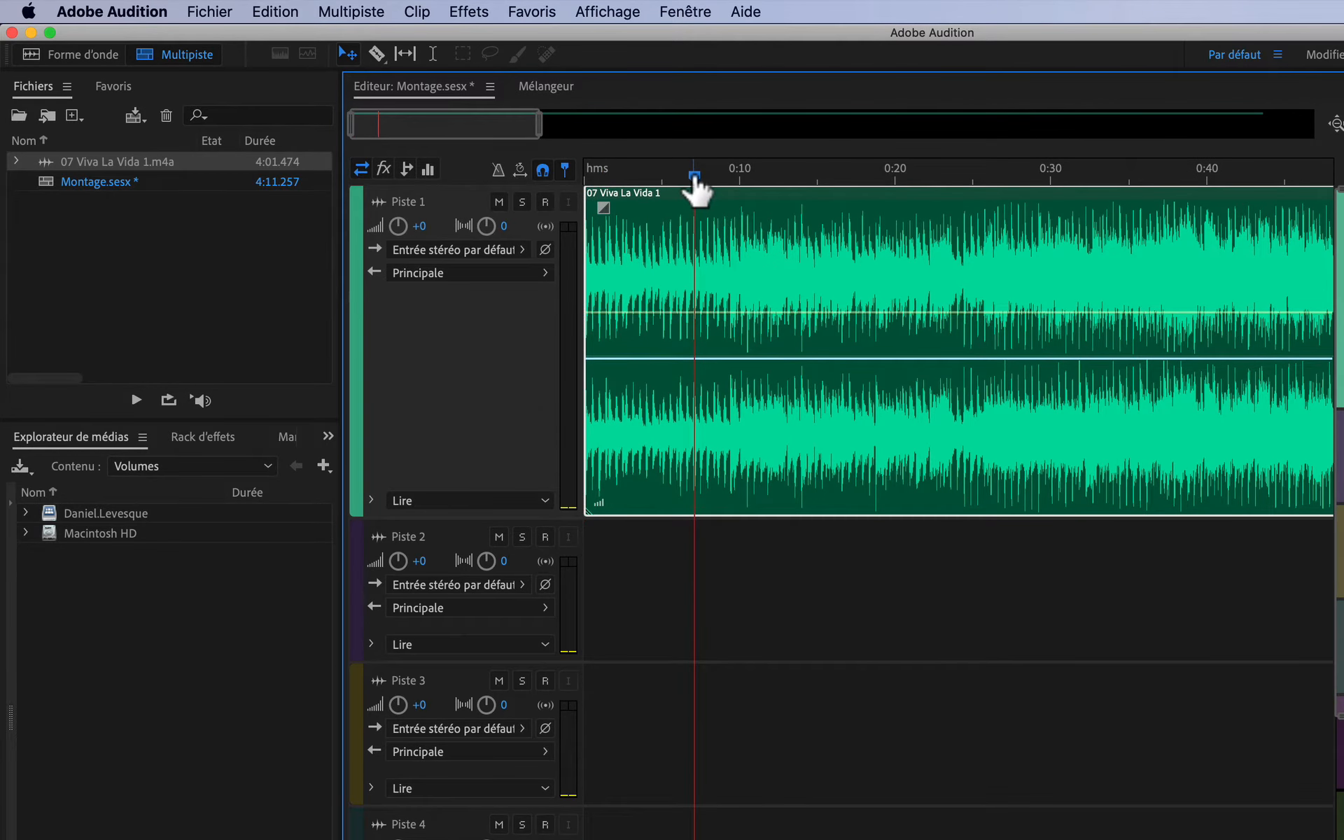
{"action": "key", "text": "space"}
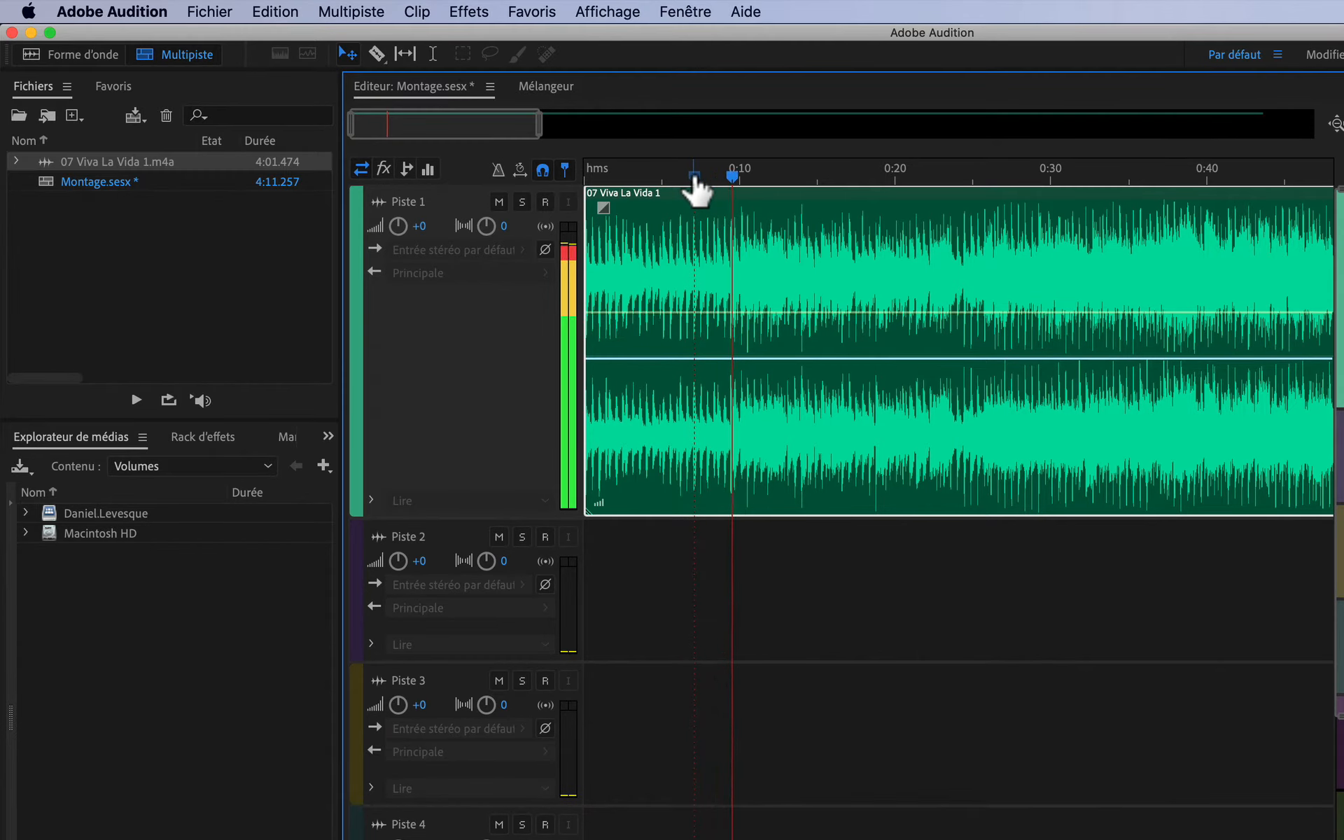
{"action": "key", "text": "space"}
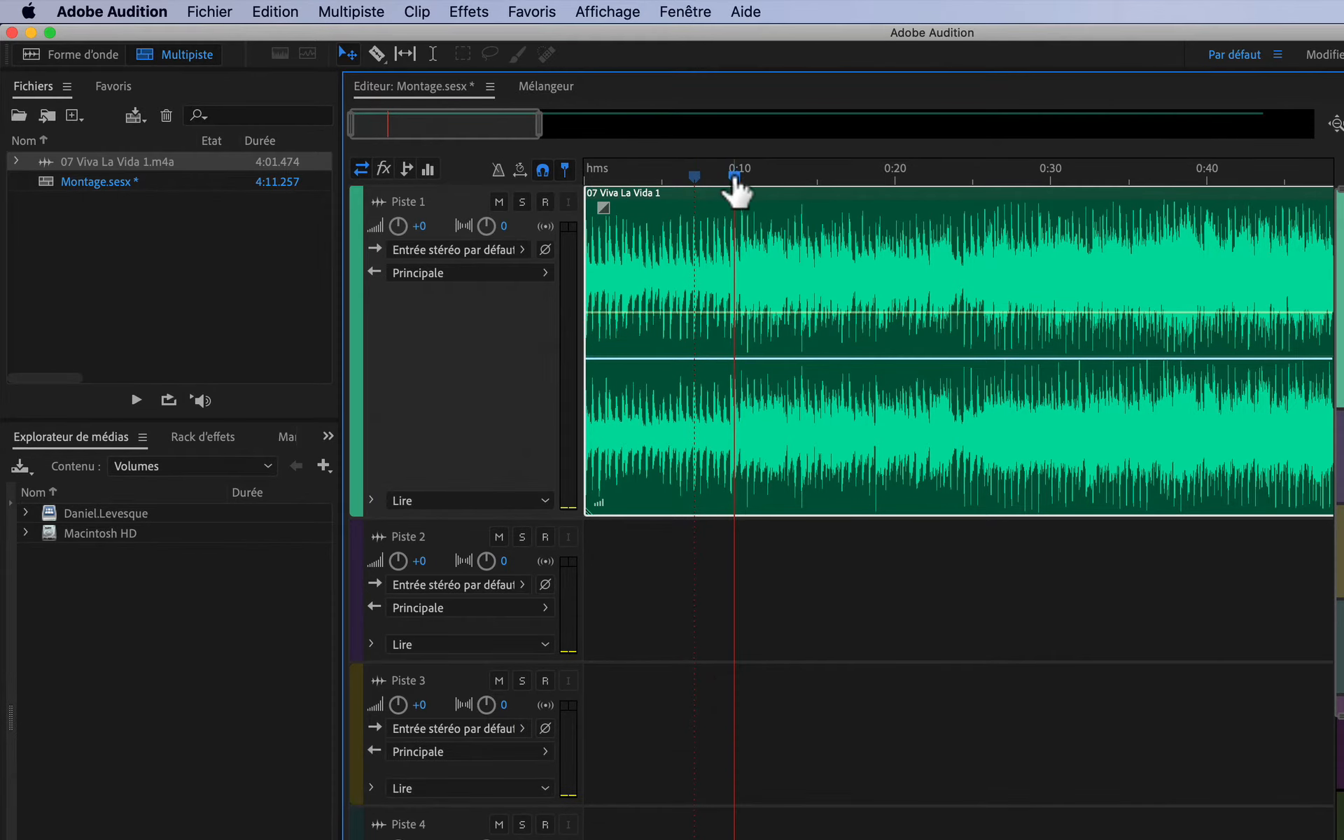
{"action": "left_click_drag", "start_coordinate": [734, 176], "coordinate": [724, 181]}
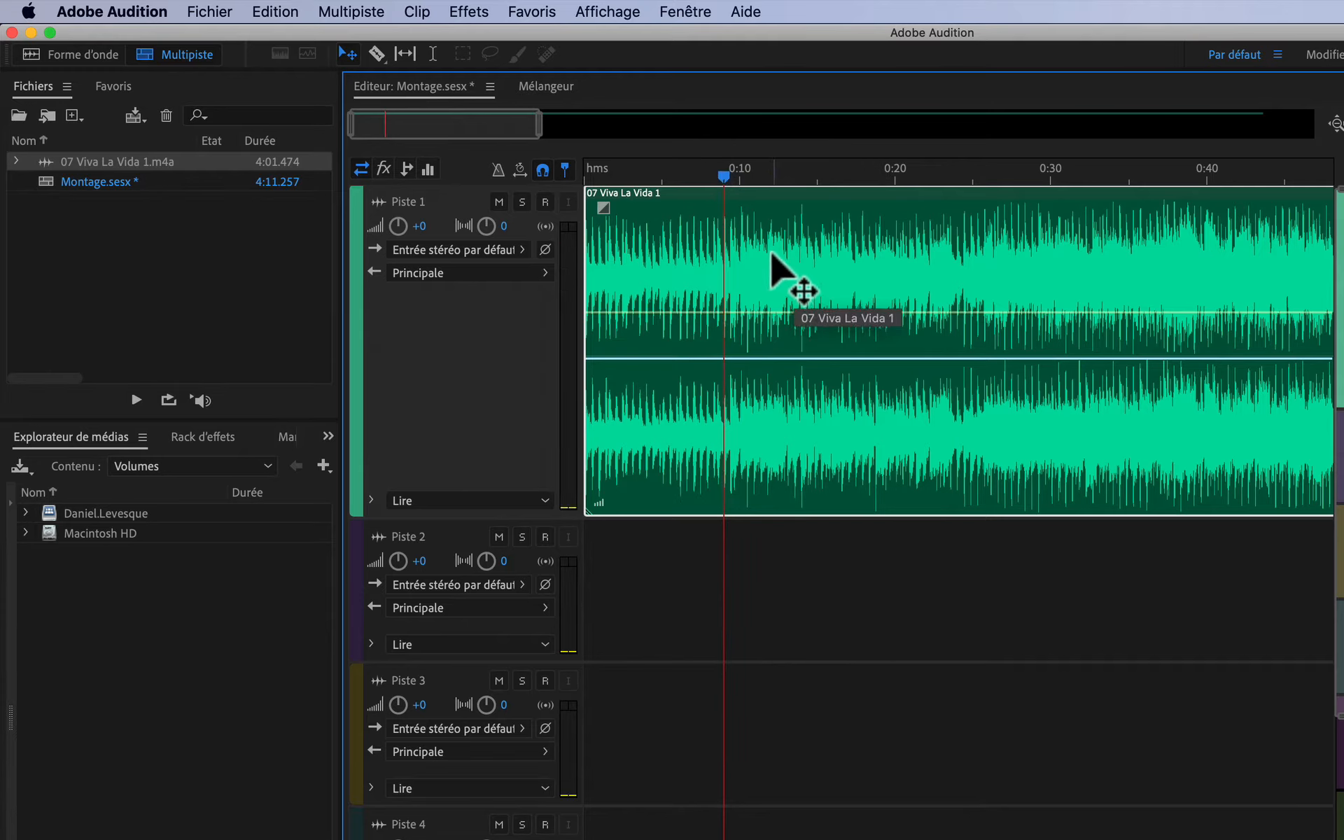
Step: Split the Piste 1 clip at the playhead and delete everything after it
{"action": "left_click", "coordinate": [376, 54]}
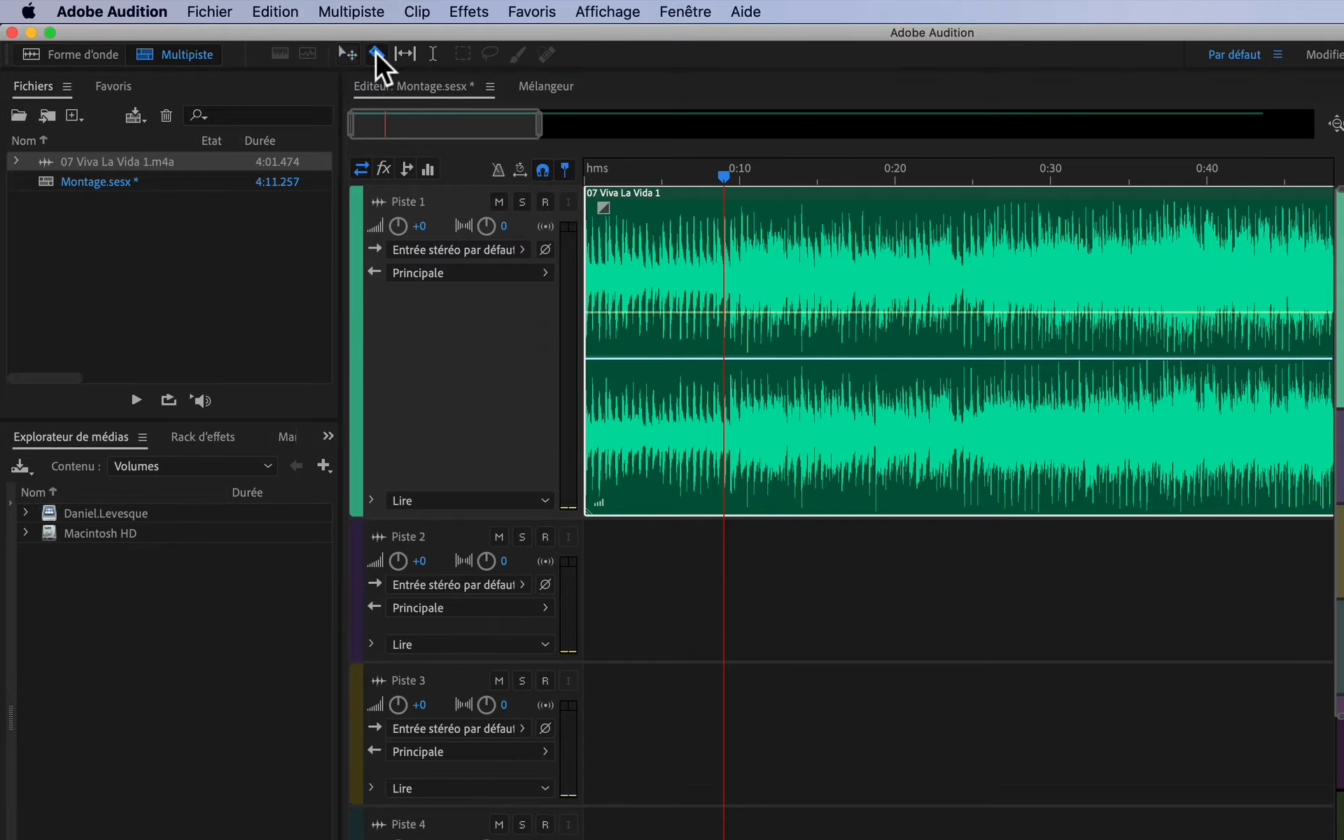
{"action": "left_click", "coordinate": [725, 230]}
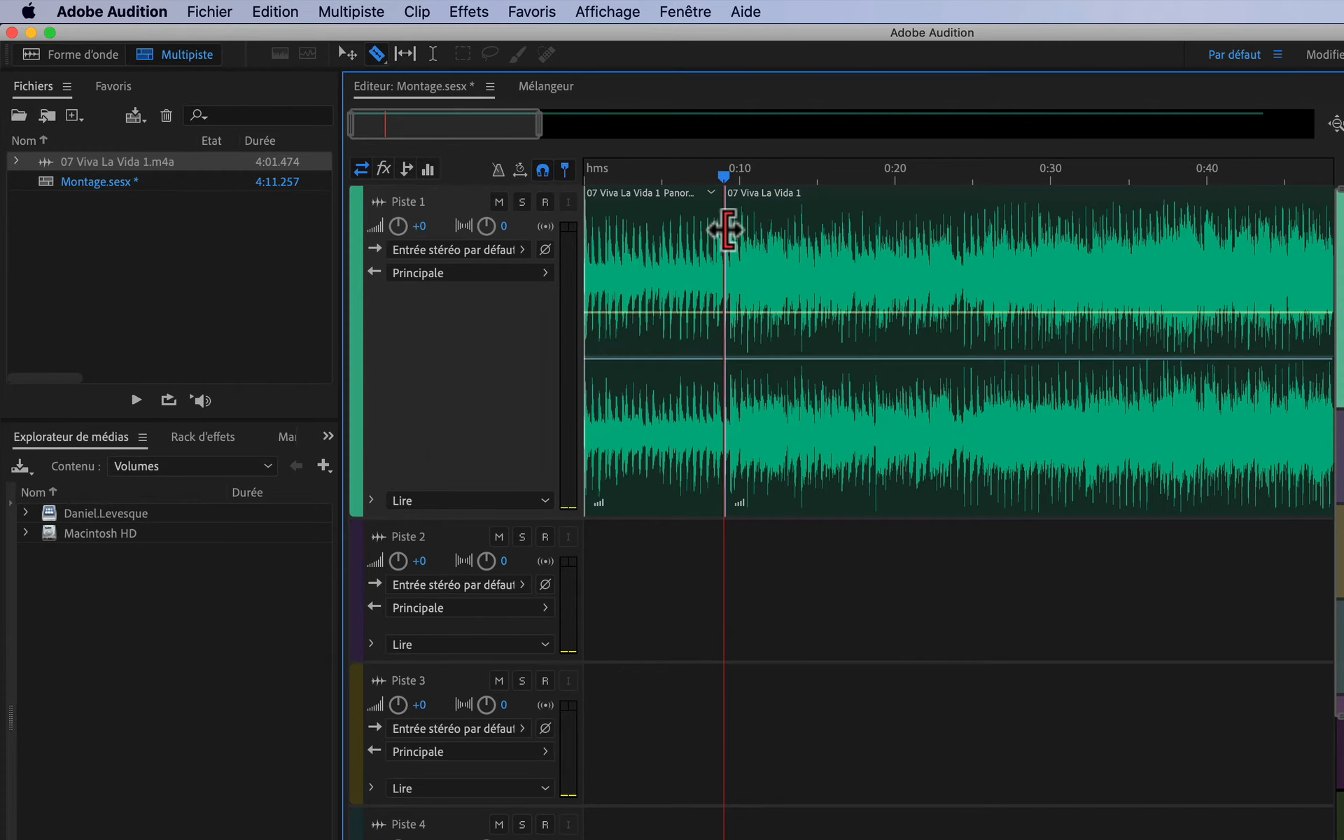
{"action": "left_click", "coordinate": [347, 55]}
{"action": "left_click", "coordinate": [855, 290]}
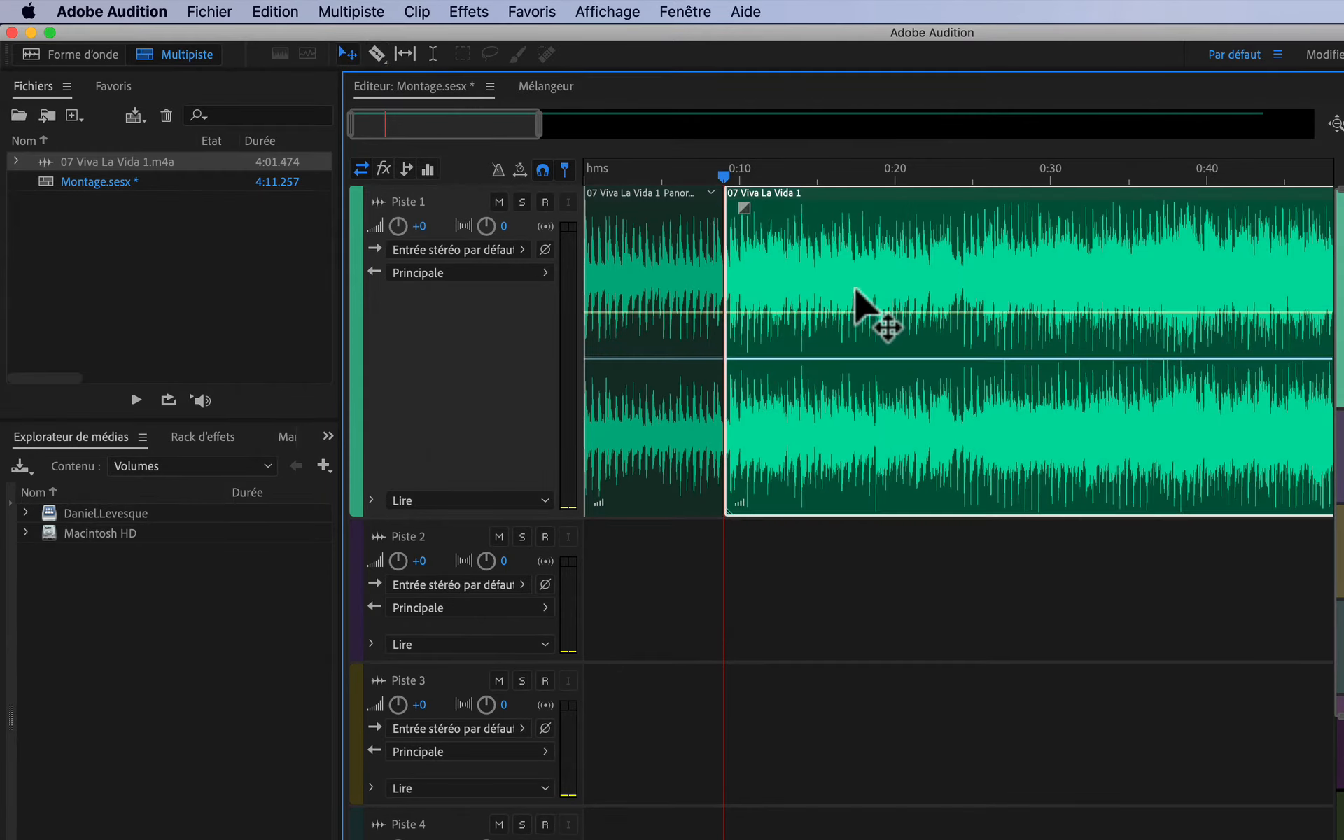
{"action": "key", "text": "BackSpace"}
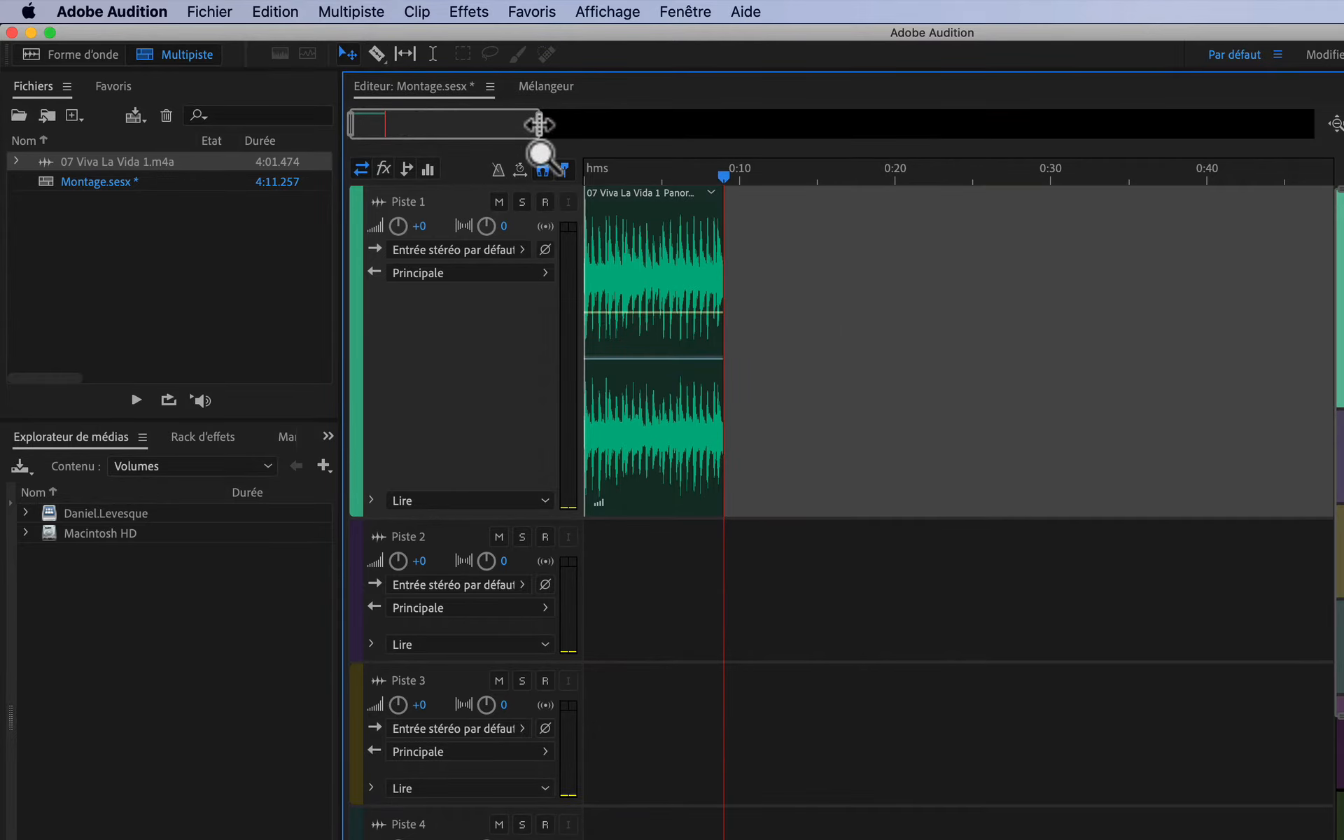
Step: Add a fade-out of about 1 second at the end of the Piste 1 clip
{"action": "left_click_drag", "start_coordinate": [539, 124], "coordinate": [393, 125]}
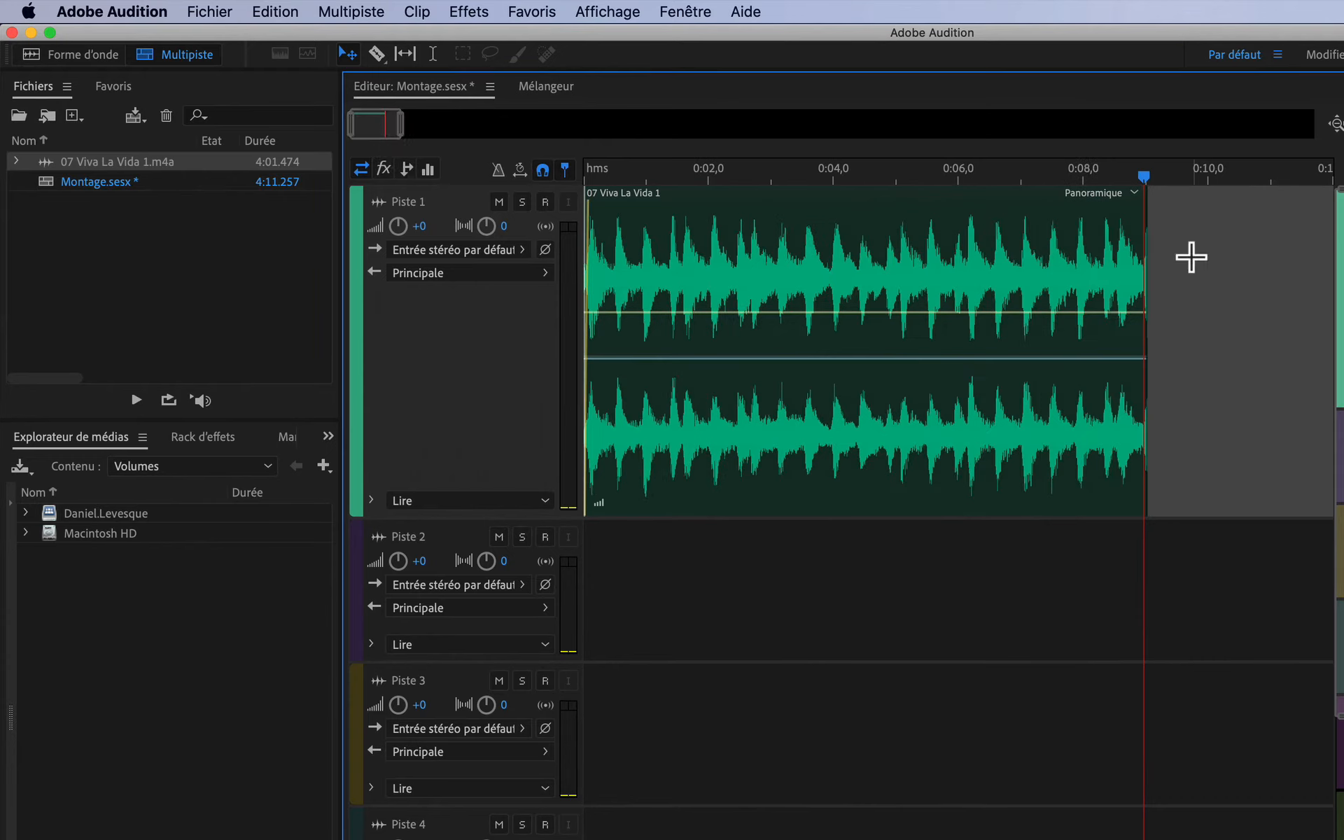
{"action": "left_click", "coordinate": [1134, 217]}
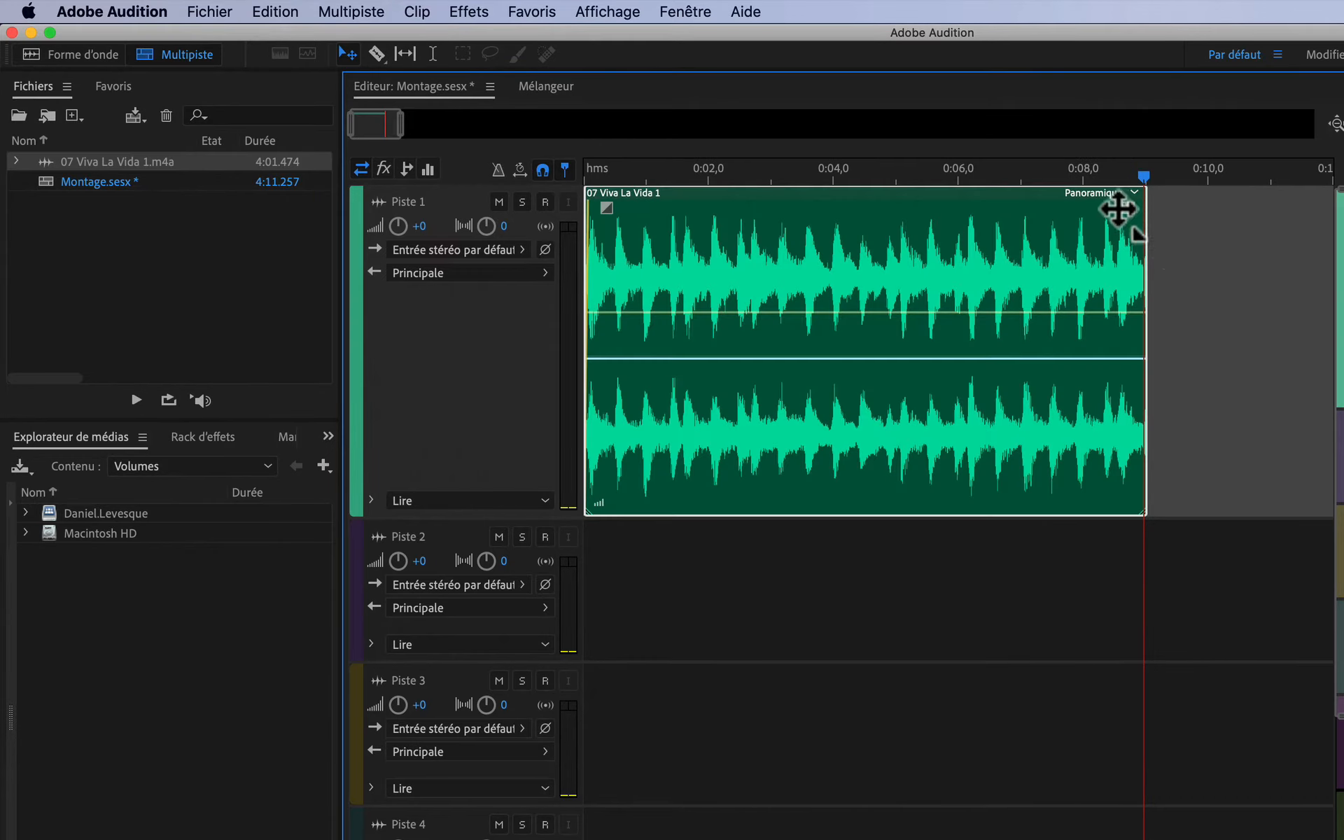
{"action": "left_click_drag", "start_coordinate": [1119, 210], "coordinate": [1064, 207]}
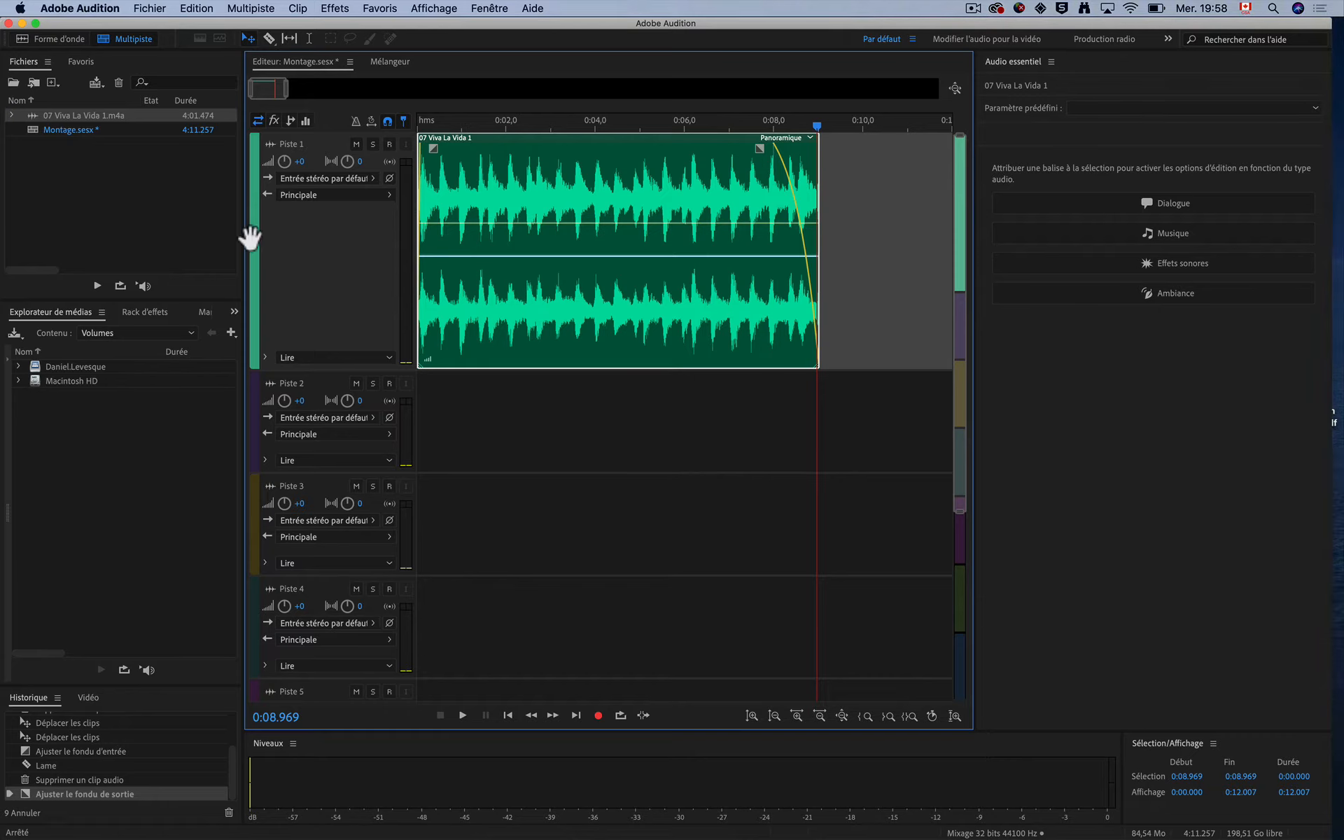
Step: Save the session without copying the external media files into its folder, and disable that alert for the future
{"action": "key", "text": "super+s"}
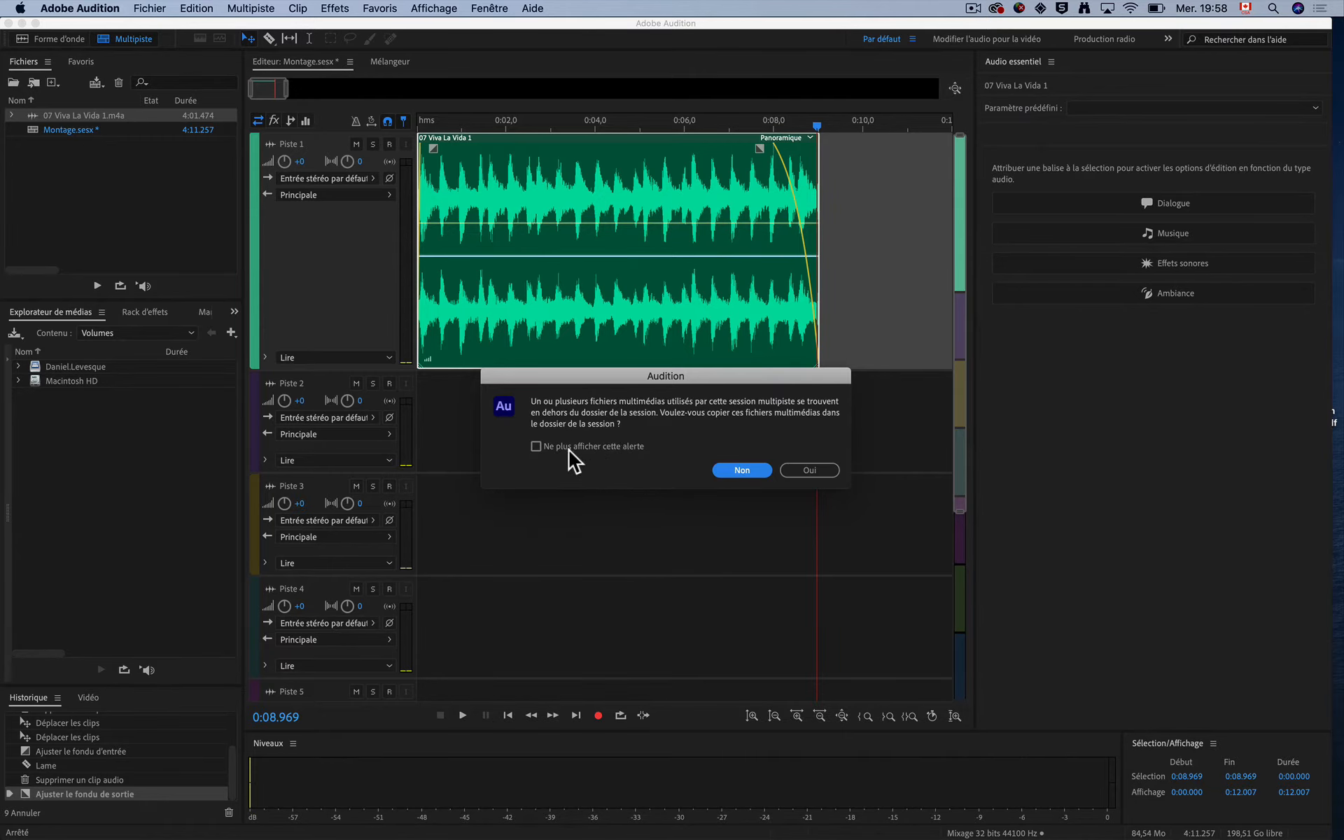
{"action": "left_click", "coordinate": [536, 447]}
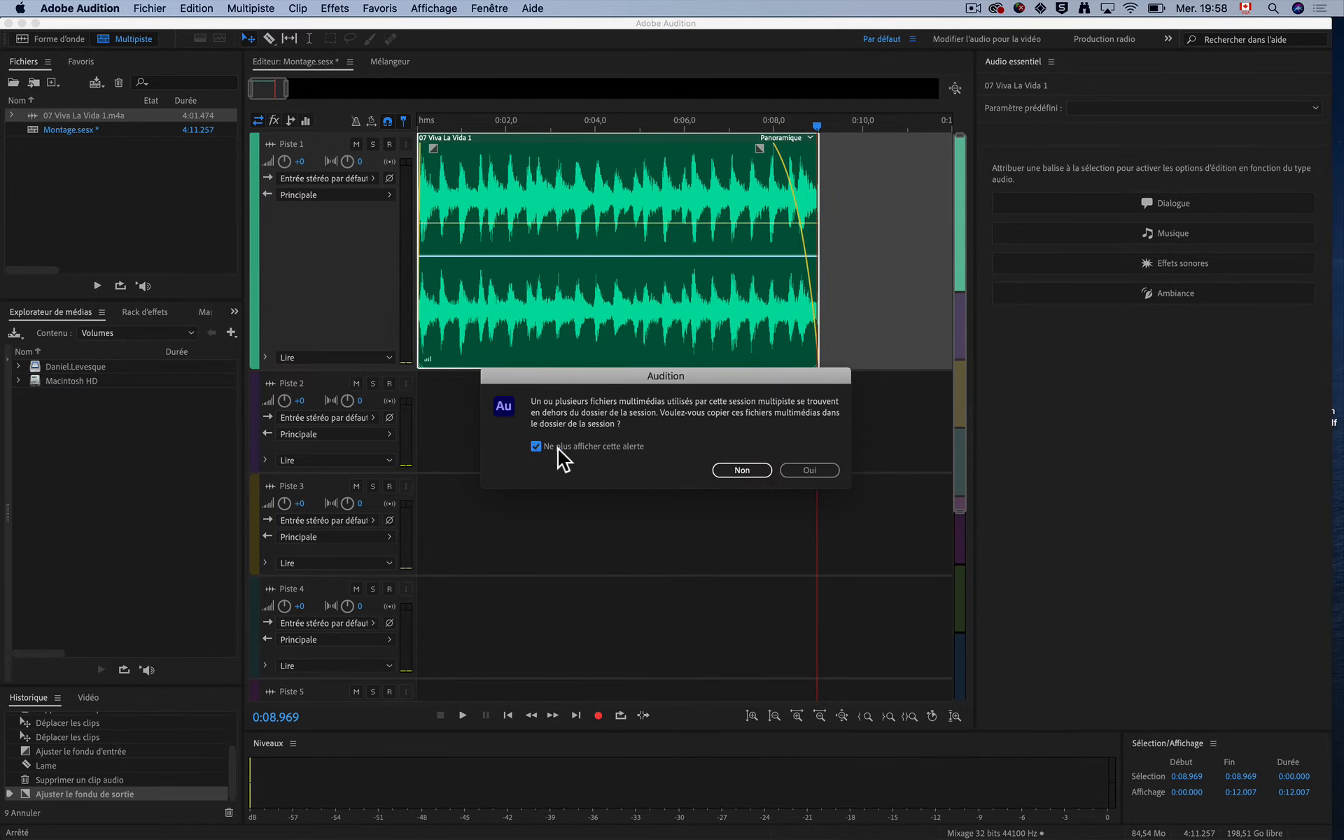
{"action": "left_click", "coordinate": [743, 472]}
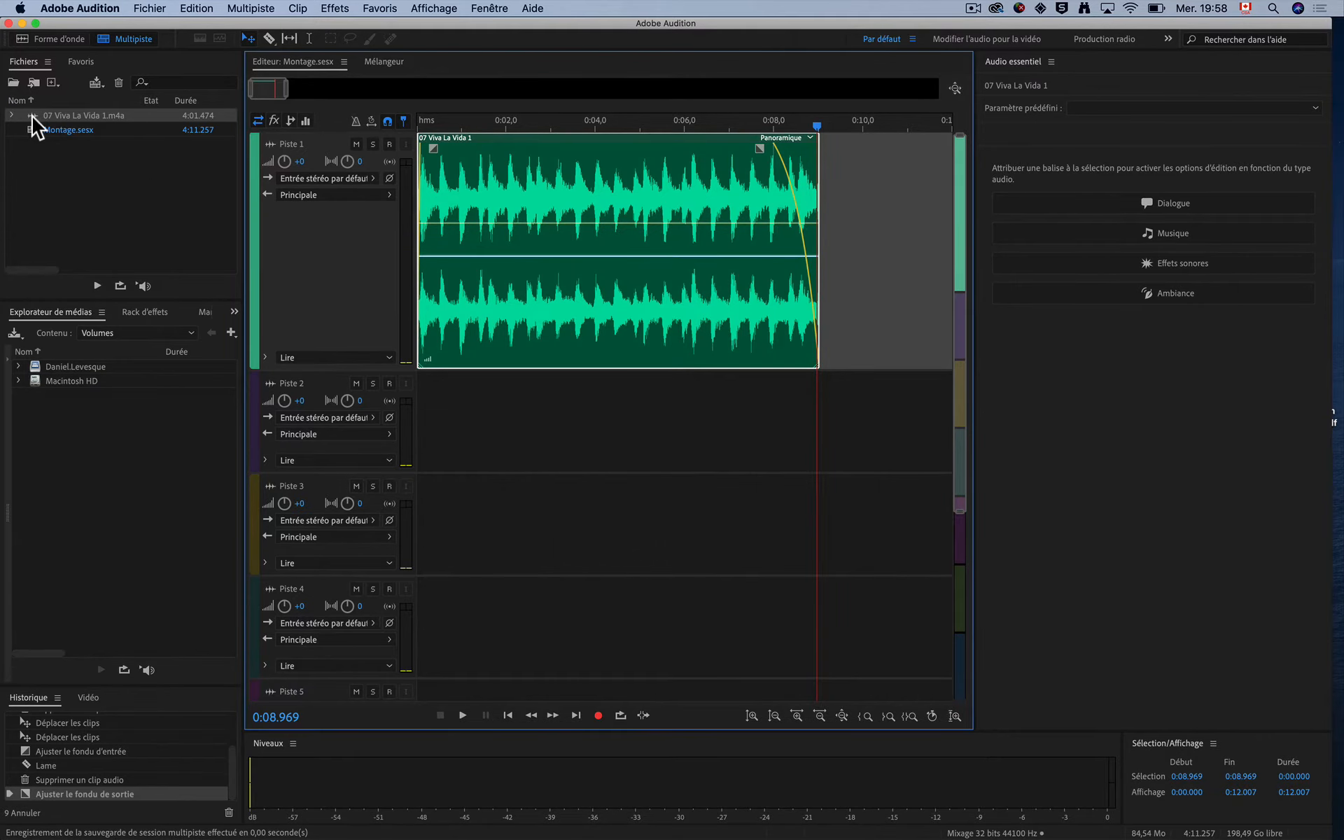
Step: Add 07 Viva La Vida 1.m4a at the start of Piste 2 and enlarge that track's height
{"action": "left_click_drag", "start_coordinate": [32, 116], "coordinate": [411, 400]}
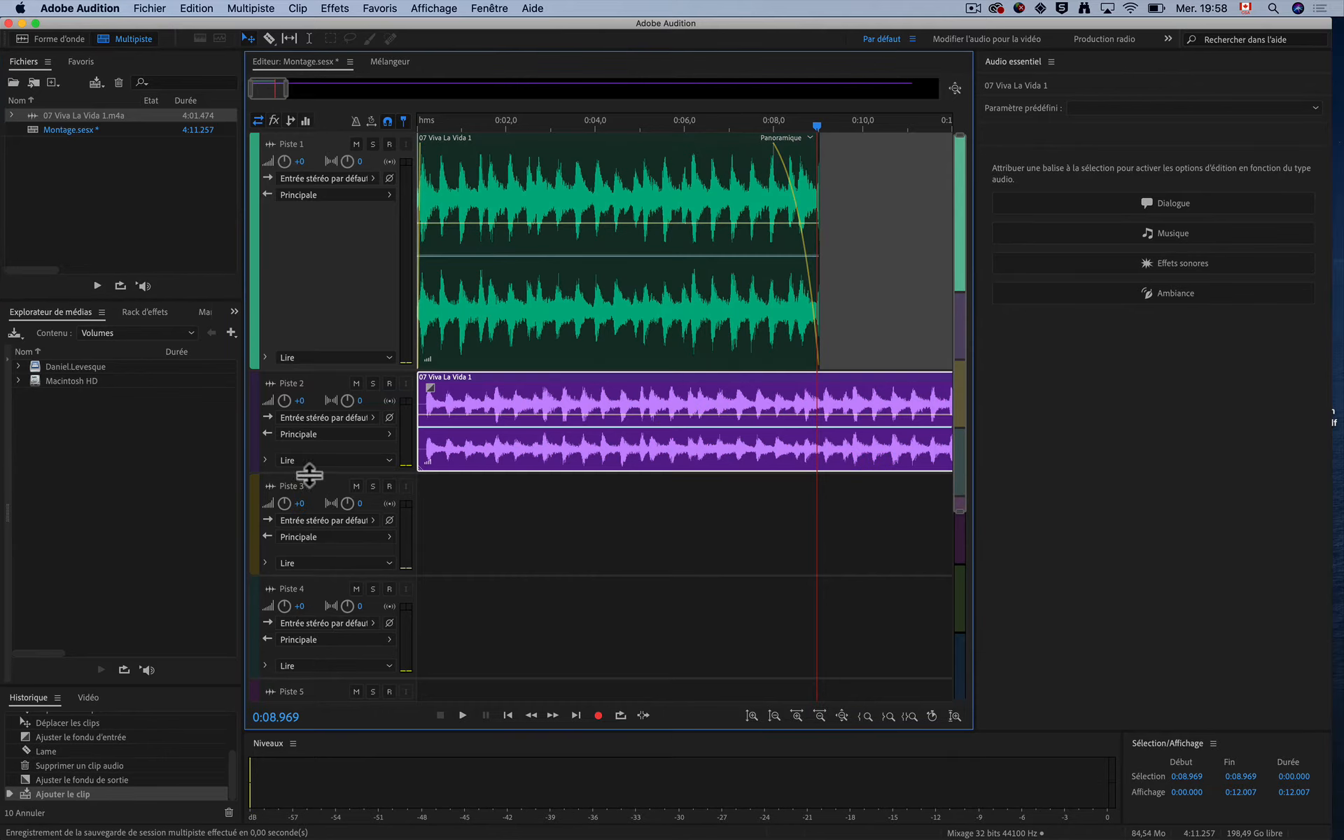
{"action": "left_click", "coordinate": [308, 476]}
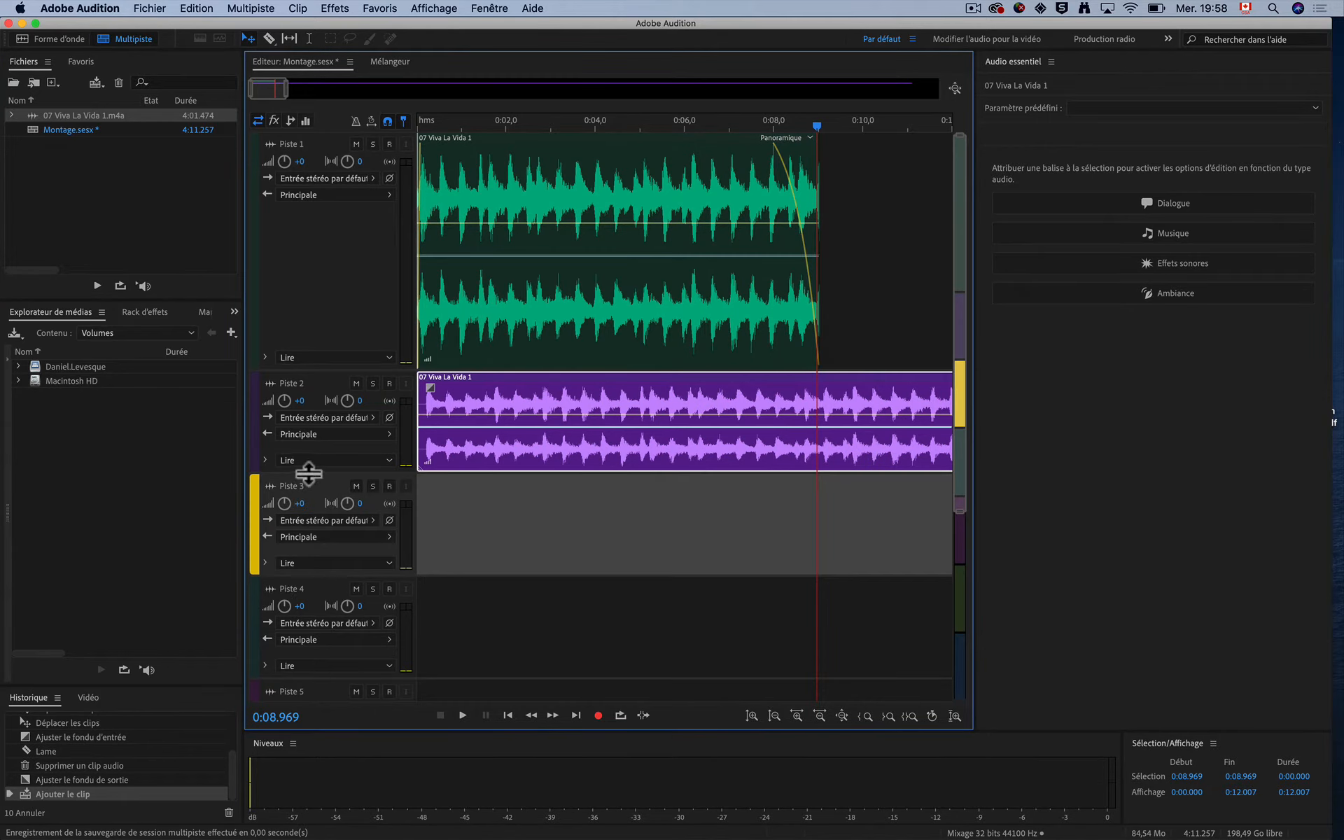
{"action": "left_click_drag", "start_coordinate": [308, 473], "coordinate": [308, 605]}
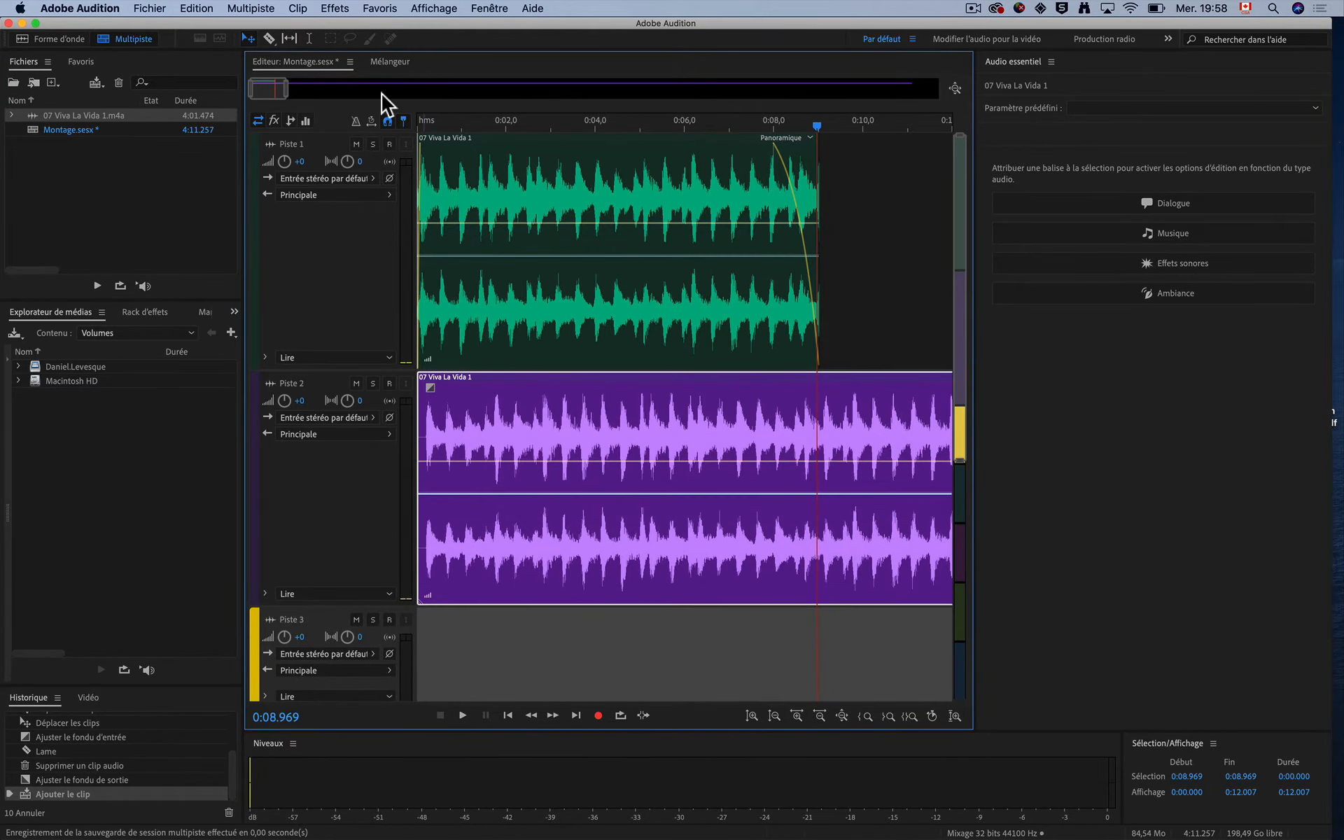
Step: Split the Piste 2 clip at about 1:10, delete the first part and move the remaining part to start at about 0:20
{"action": "left_click_drag", "start_coordinate": [287, 88], "coordinate": [784, 91]}
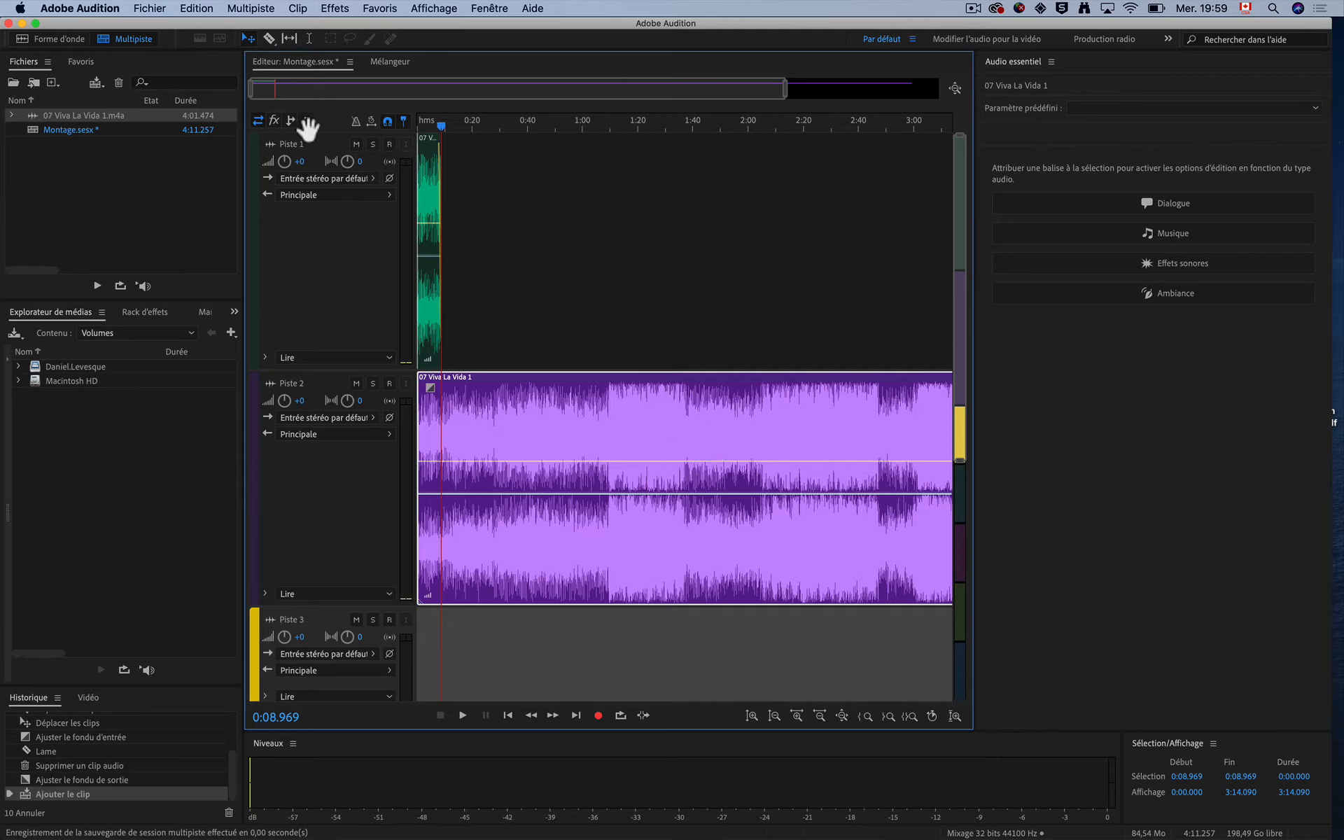
{"action": "left_click", "coordinate": [268, 38]}
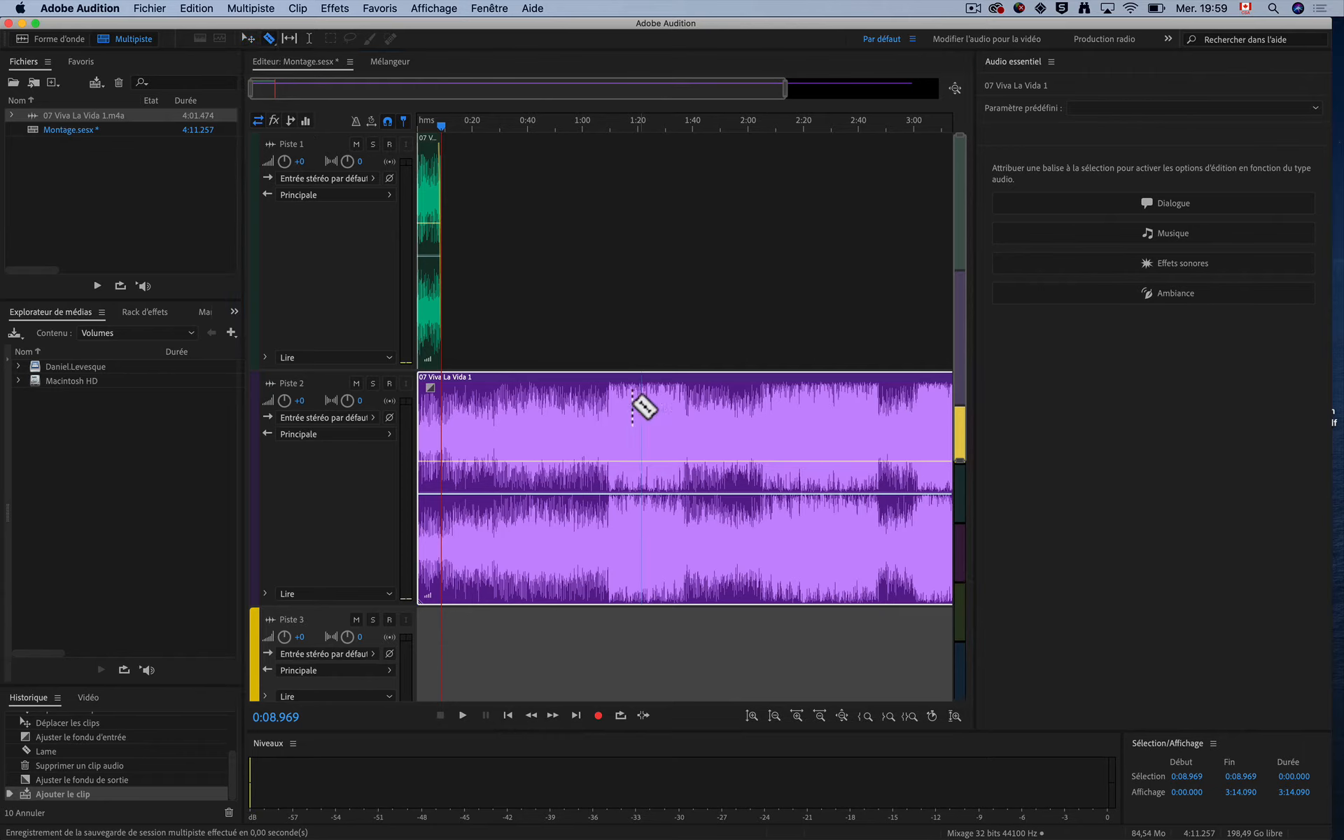
{"action": "left_click", "coordinate": [609, 423]}
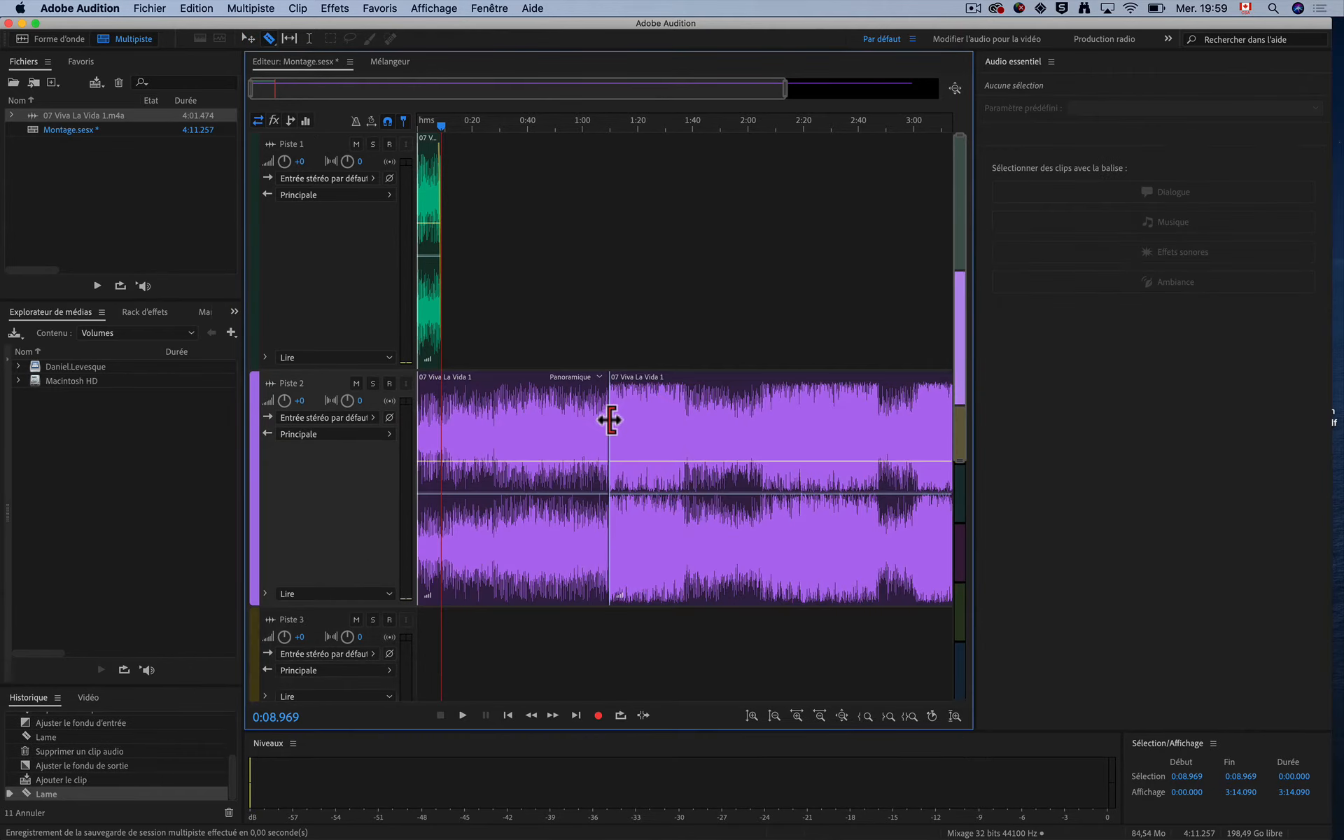
{"action": "left_click", "coordinate": [248, 40]}
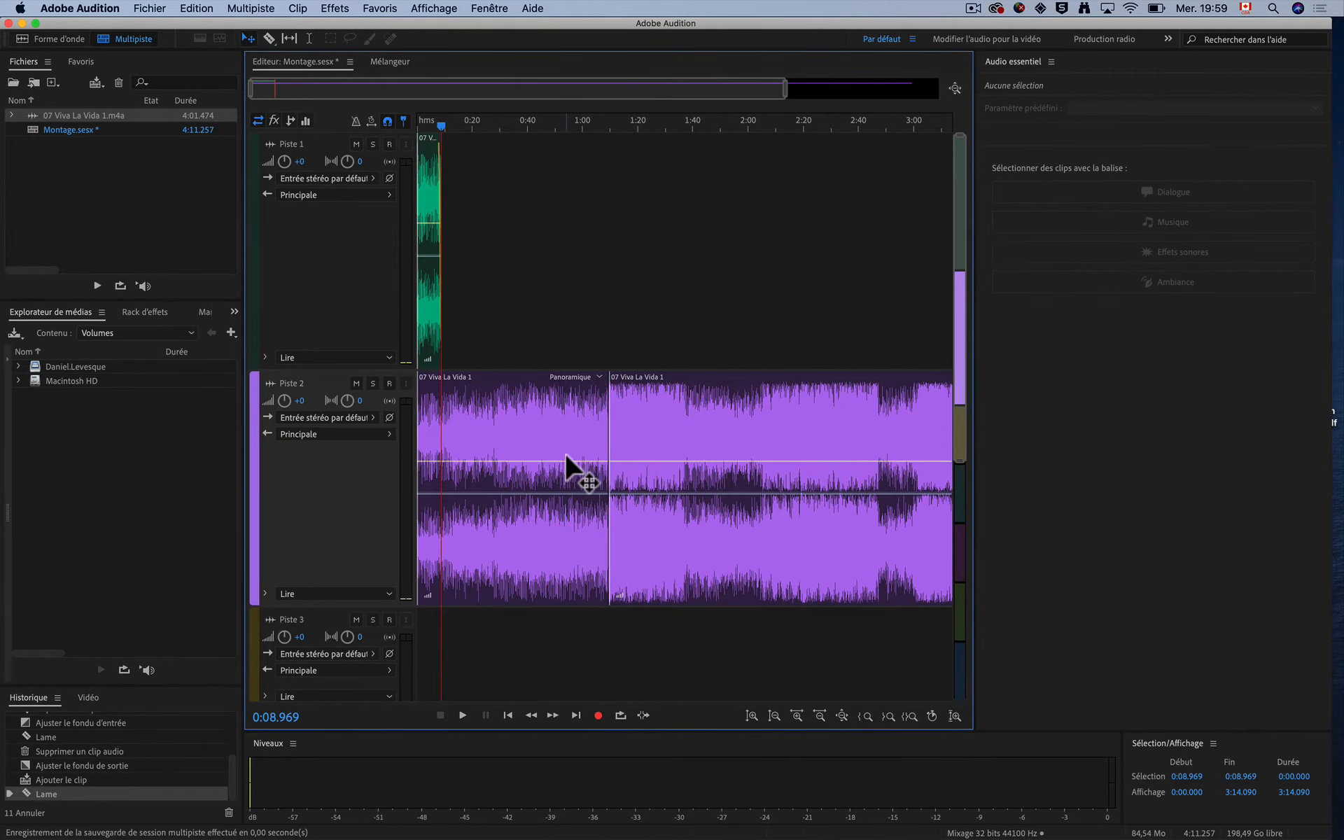
{"action": "left_click", "coordinate": [565, 452]}
{"action": "key", "text": "BackSpace"}
{"action": "left_click_drag", "start_coordinate": [662, 444], "coordinate": [519, 452]}
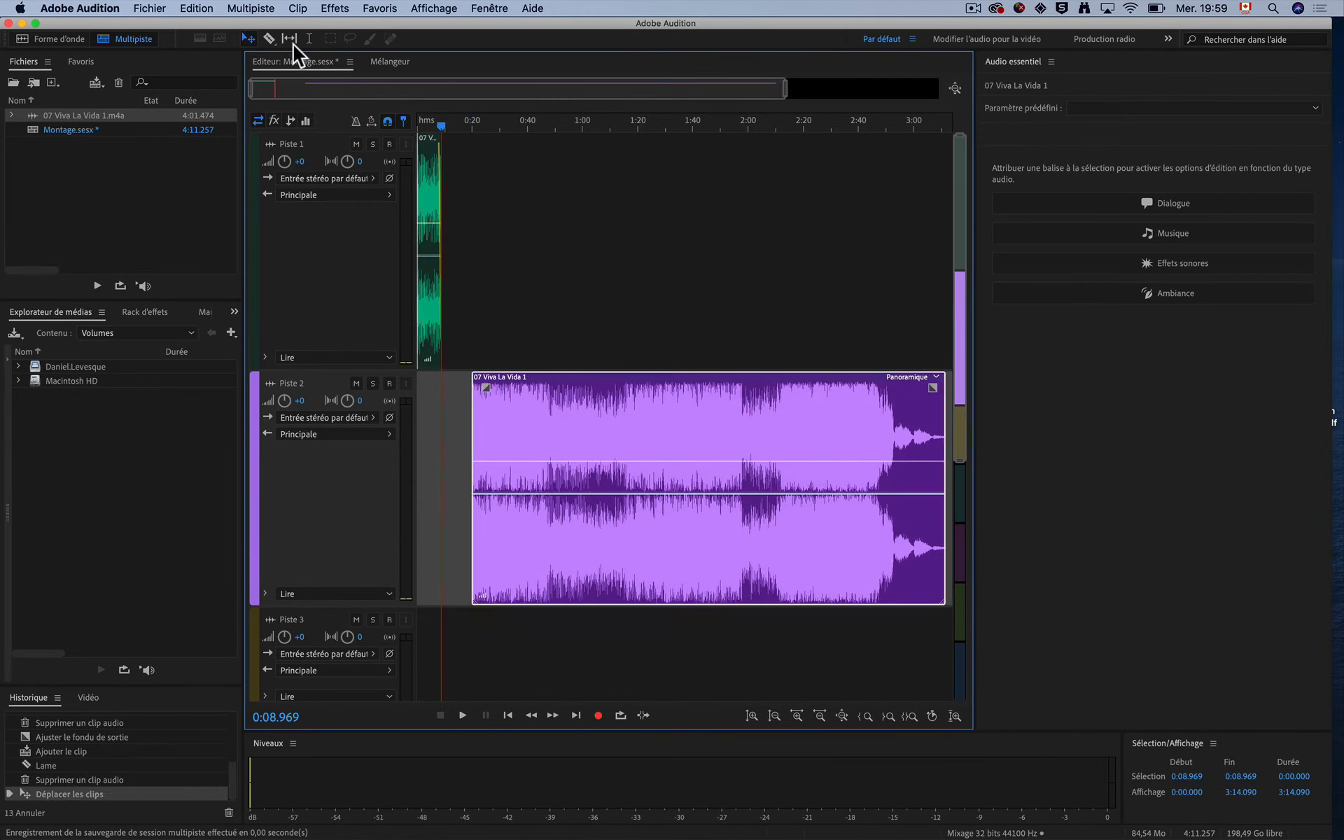
Step: Split the Piste 2 clip again at about 0:48, delete the first part and move the rest to start at about 0:06.5
{"action": "left_click", "coordinate": [268, 38]}
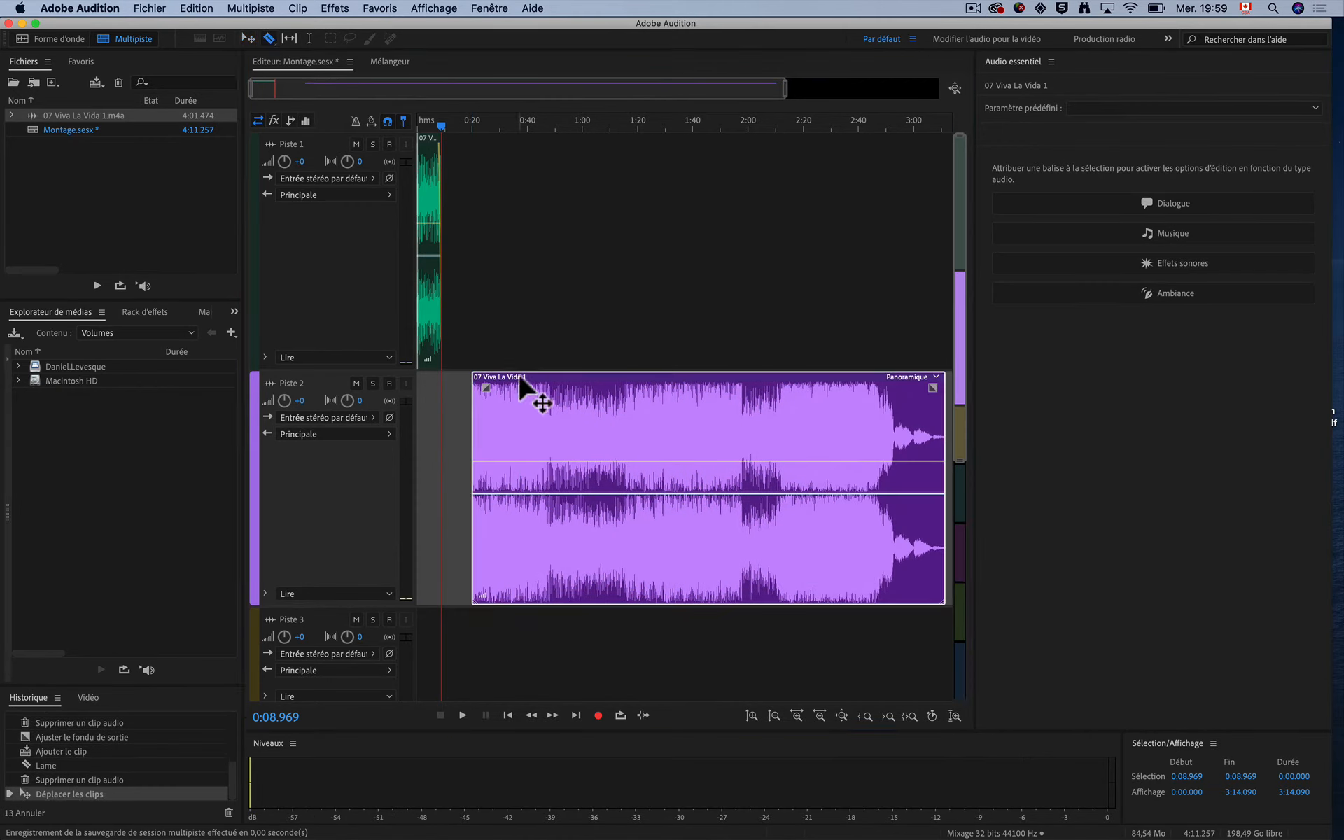
{"action": "left_click", "coordinate": [550, 404]}
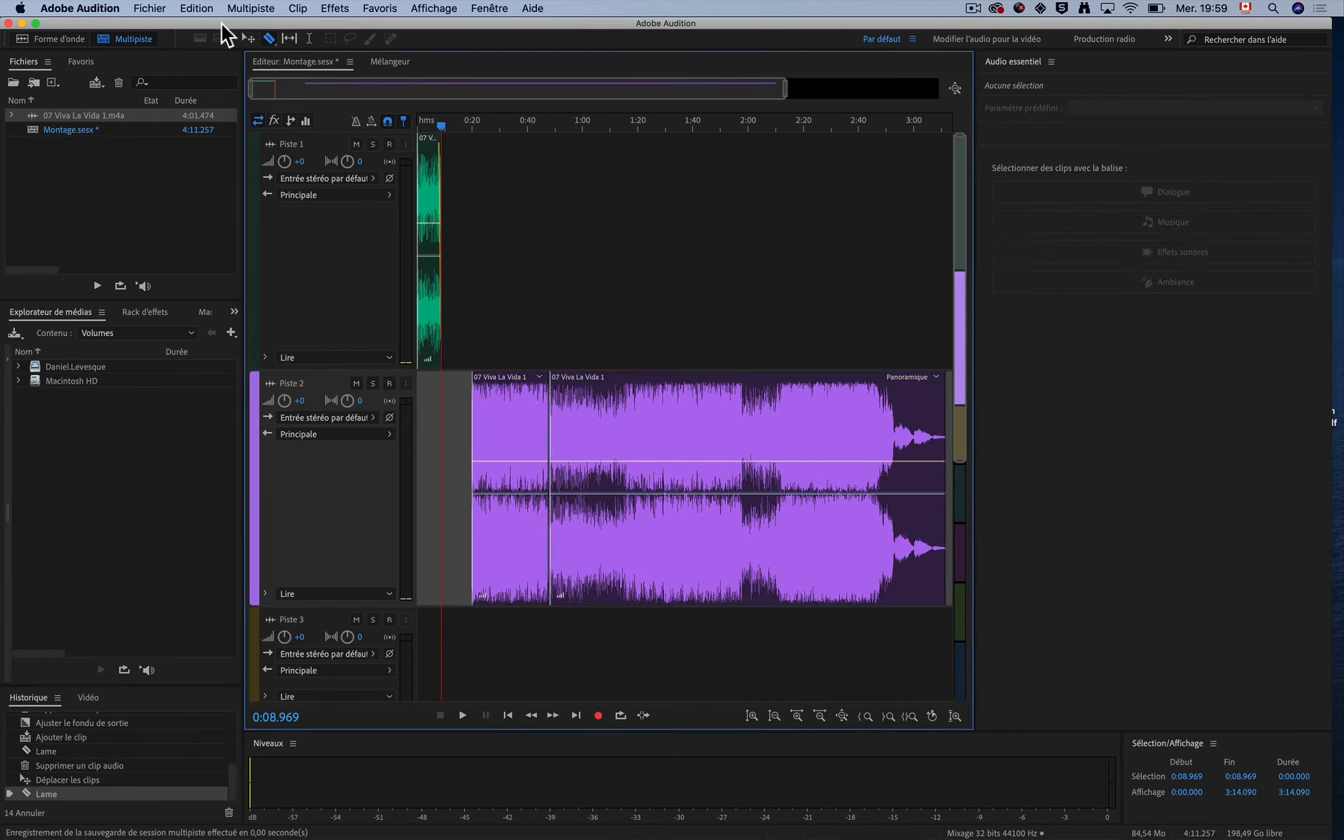
{"action": "left_click", "coordinate": [521, 402]}
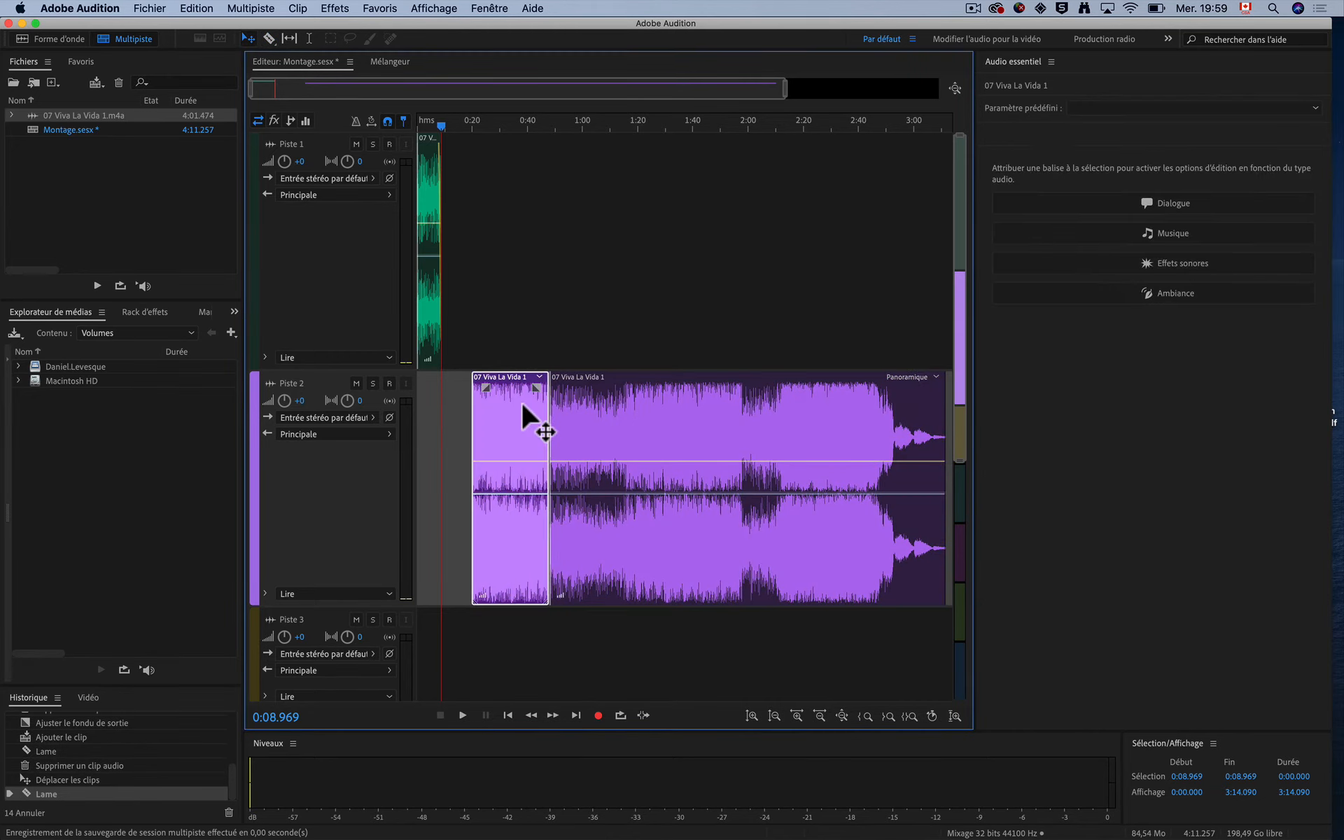
{"action": "key", "text": "BackSpace"}
{"action": "left_click_drag", "start_coordinate": [574, 405], "coordinate": [518, 405]}
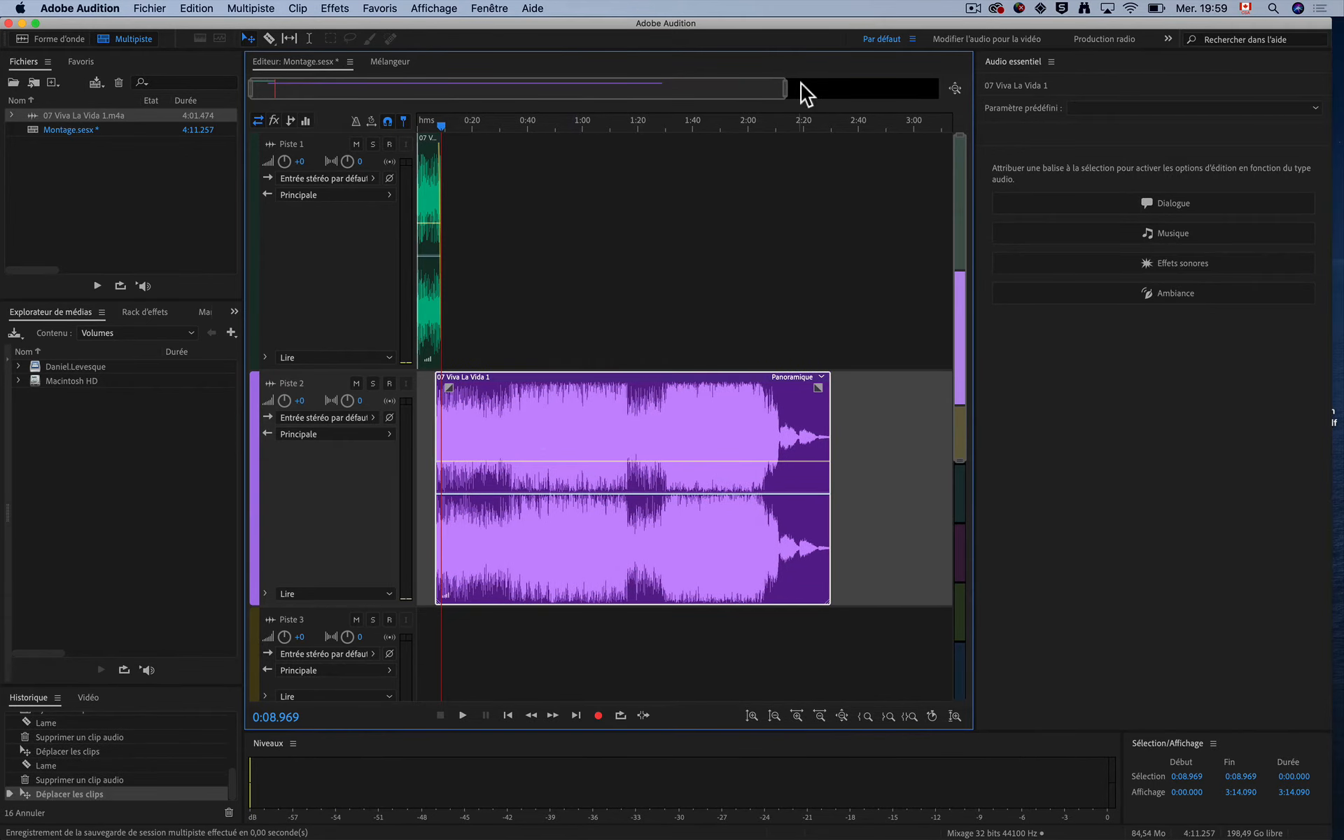
Step: Move the Piste 2 clip to start at about 0:07.6 and give it a fade-in of about 1.3 seconds
{"action": "left_click_drag", "start_coordinate": [784, 89], "coordinate": [322, 90]}
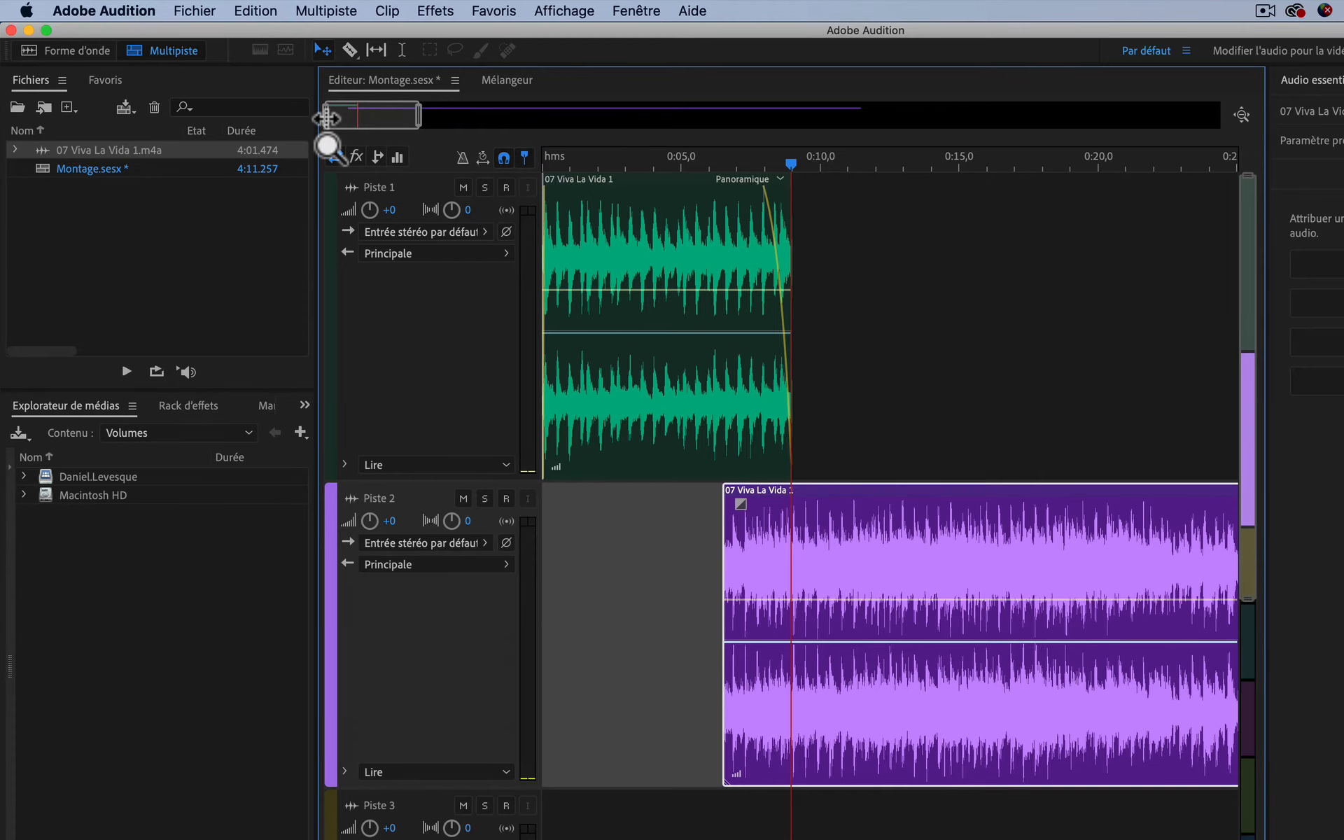
{"action": "left_click_drag", "start_coordinate": [325, 121], "coordinate": [362, 147]}
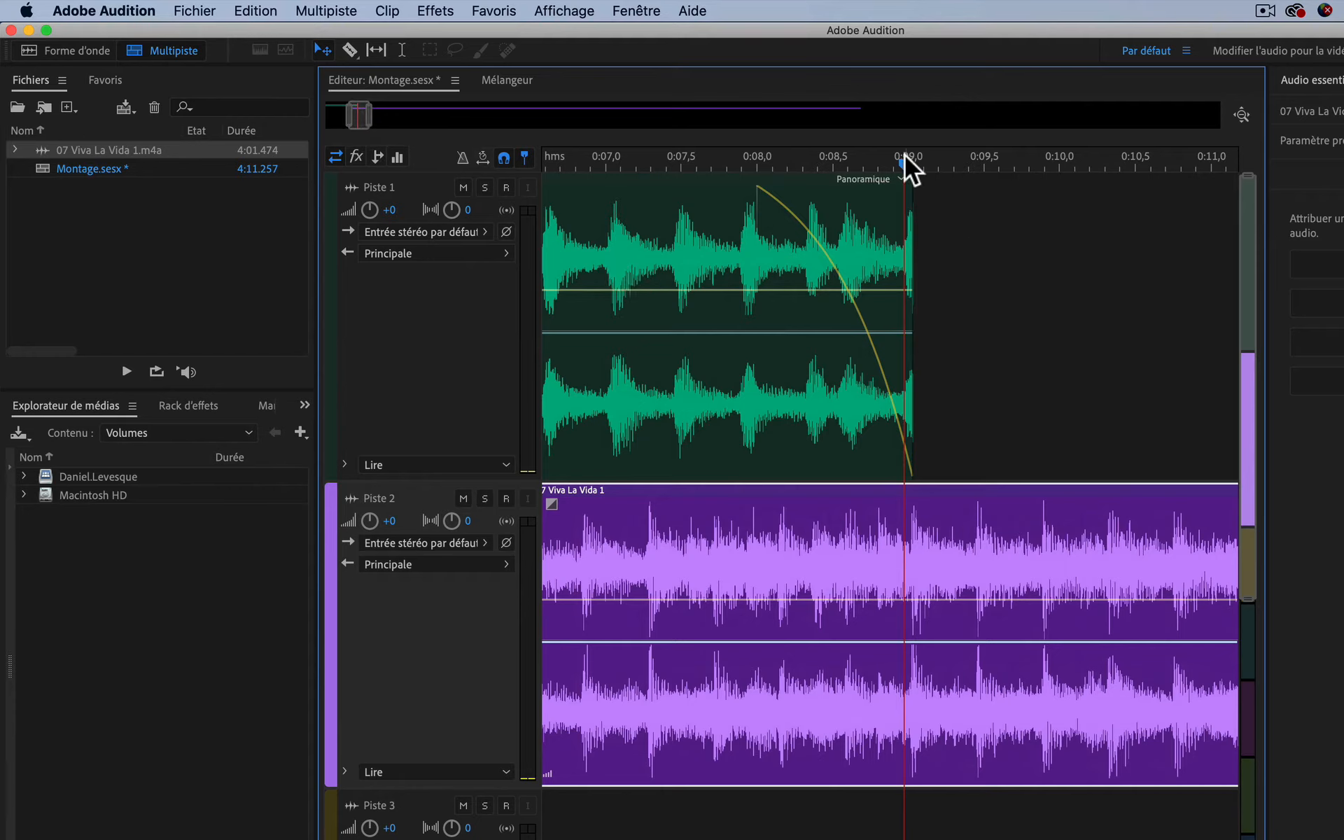
{"action": "left_click_drag", "start_coordinate": [905, 168], "coordinate": [831, 168]}
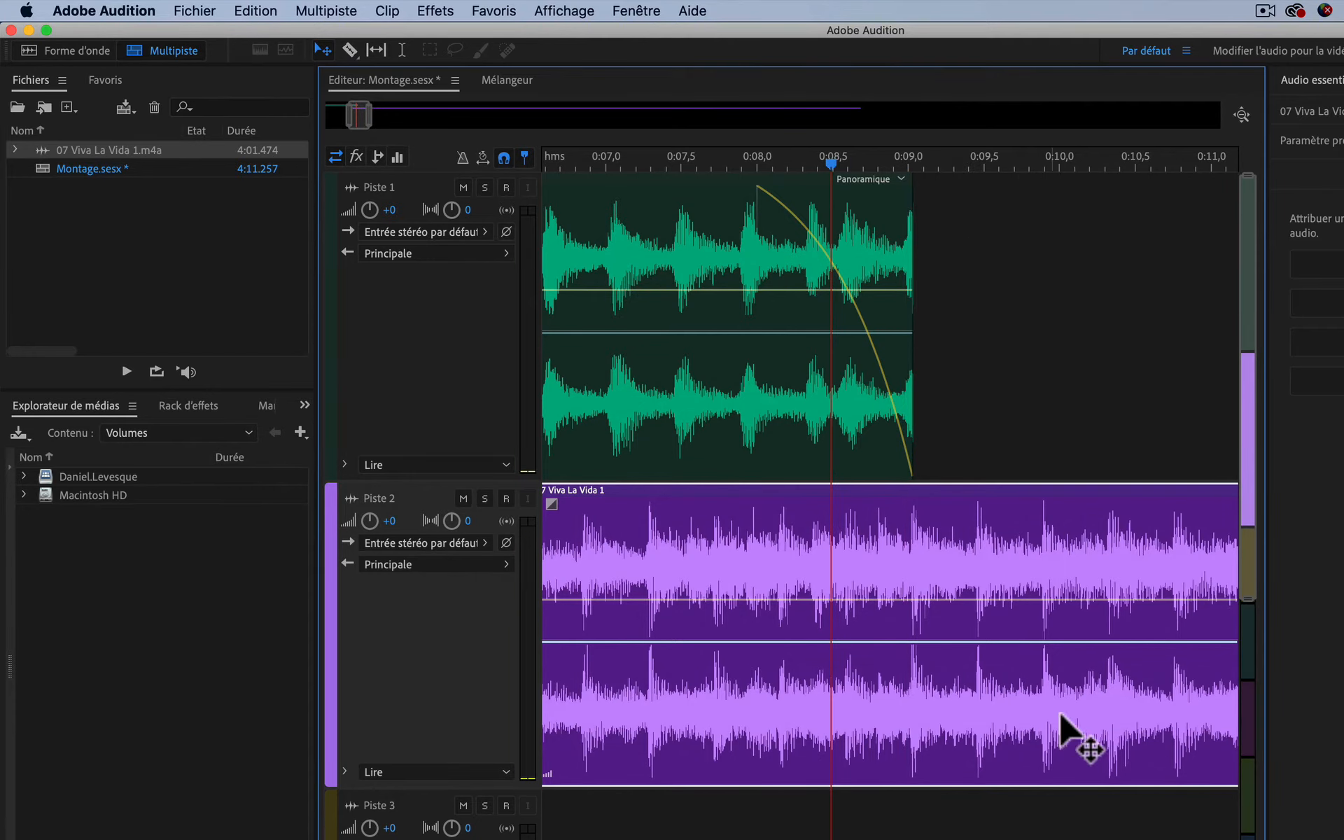
{"action": "left_click_drag", "start_coordinate": [639, 585], "coordinate": [801, 541]}
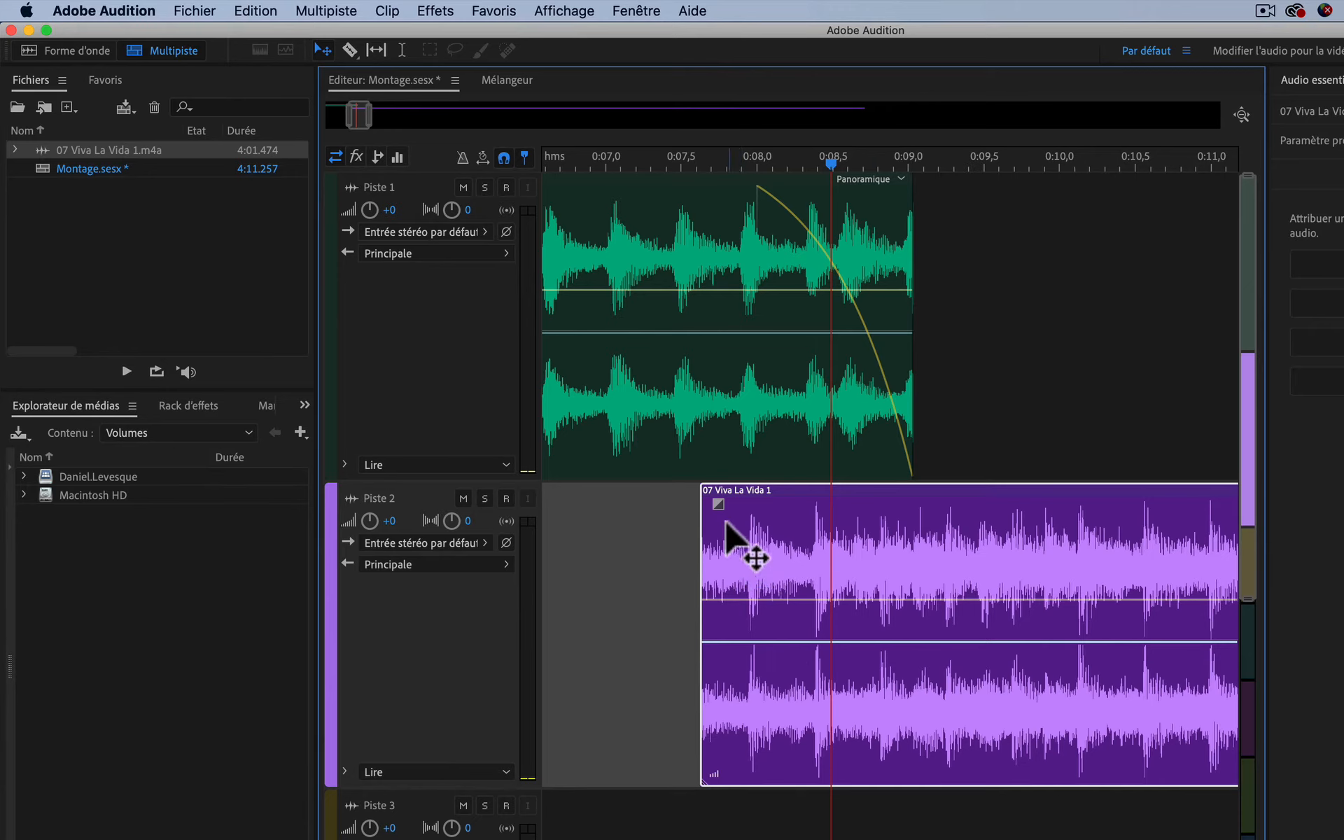
{"action": "left_click_drag", "start_coordinate": [719, 505], "coordinate": [921, 553]}
Step: Play the session from about 0:06.8 to check the transition between the Piste 1 and Piste 2 clips
{"action": "left_click", "coordinate": [582, 164]}
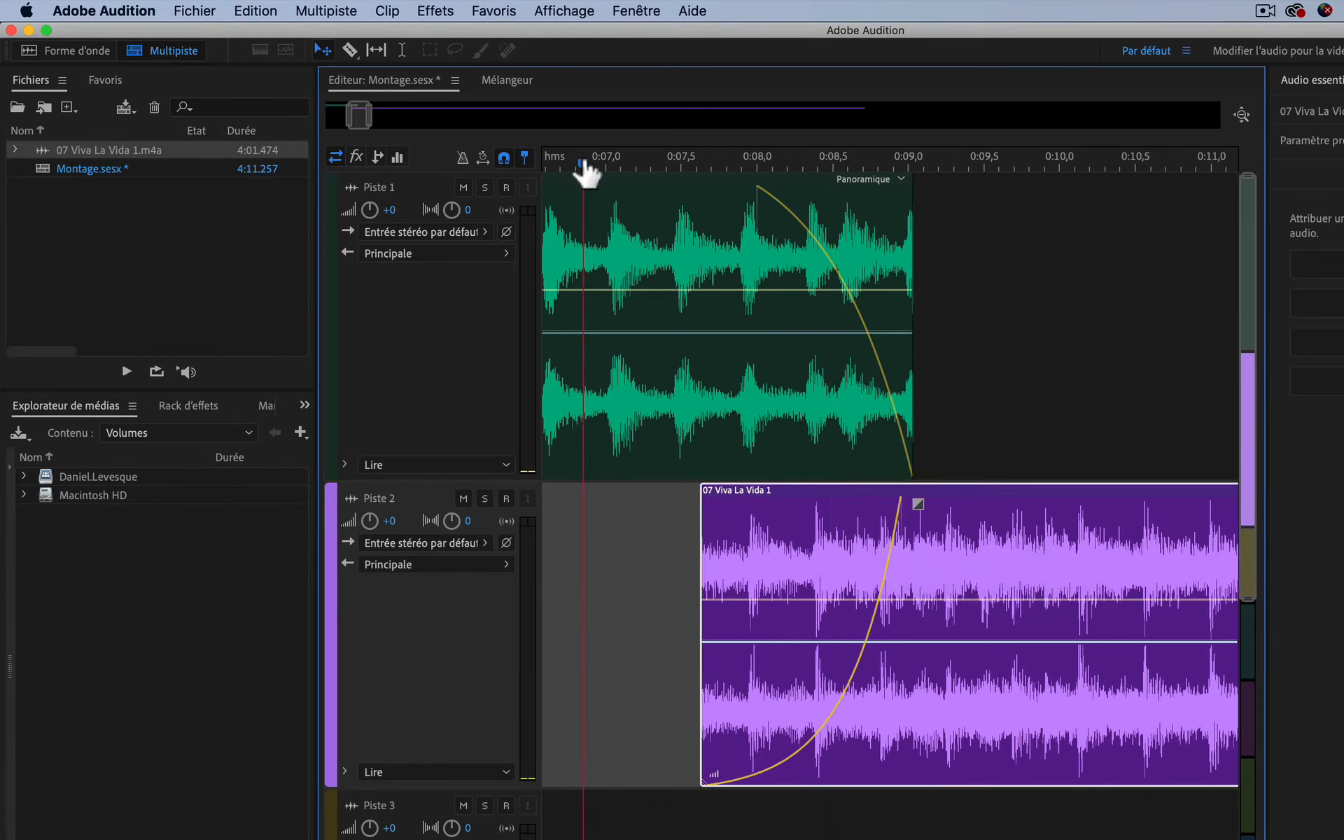
{"action": "key", "text": "space"}
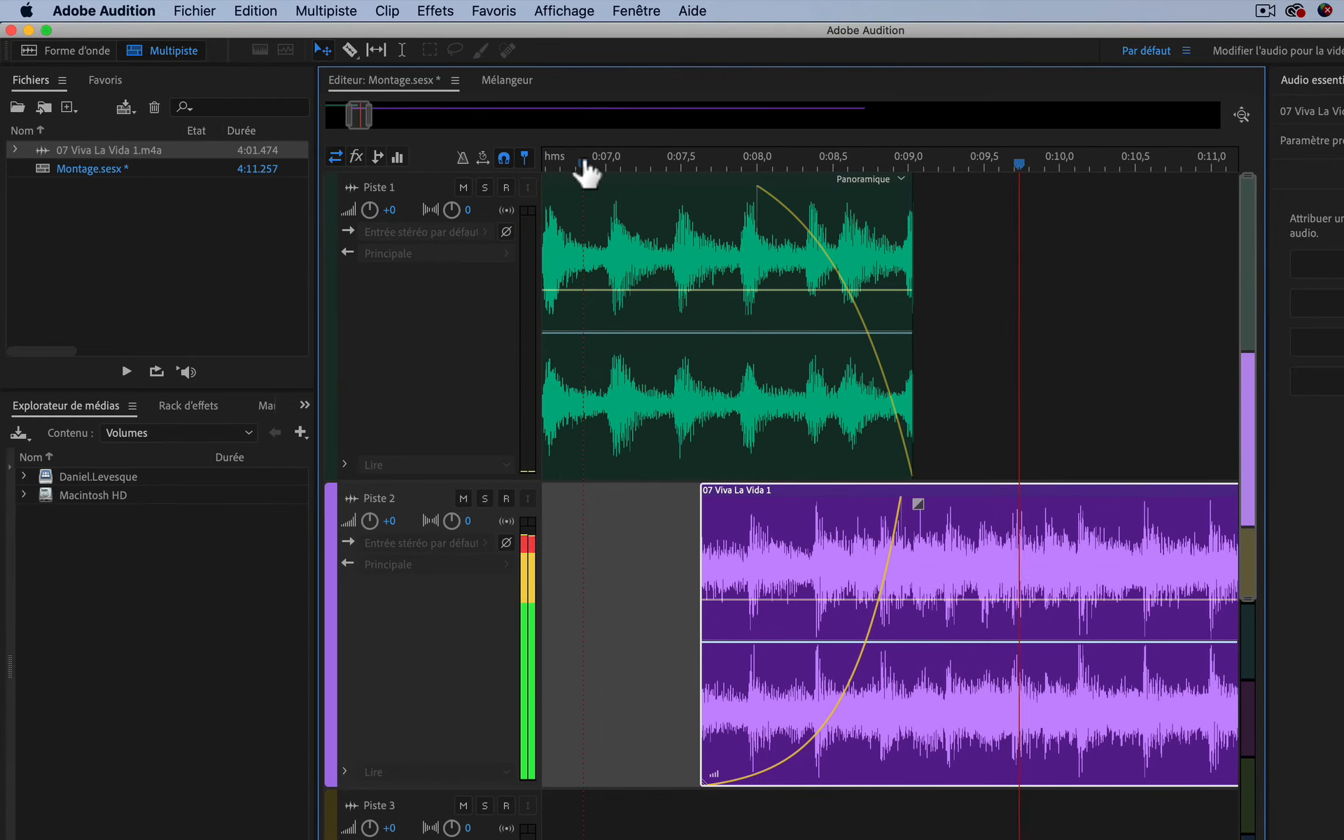
{"action": "key", "text": "space"}
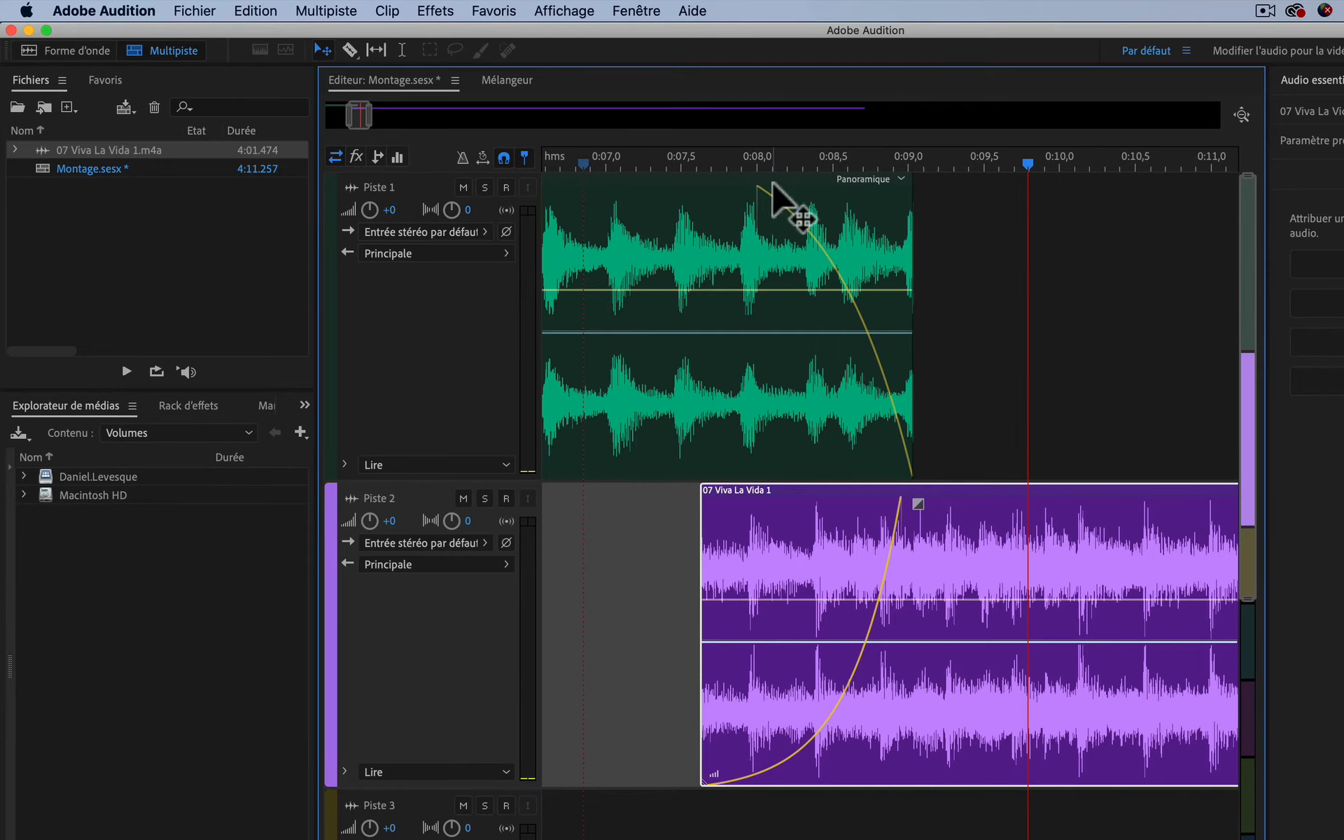
Step: Move the Piste 2 clip earlier to start at about 0:05.9 and lengthen its fade-in to about 3 seconds
{"action": "left_click_drag", "start_coordinate": [350, 118], "coordinate": [338, 119]}
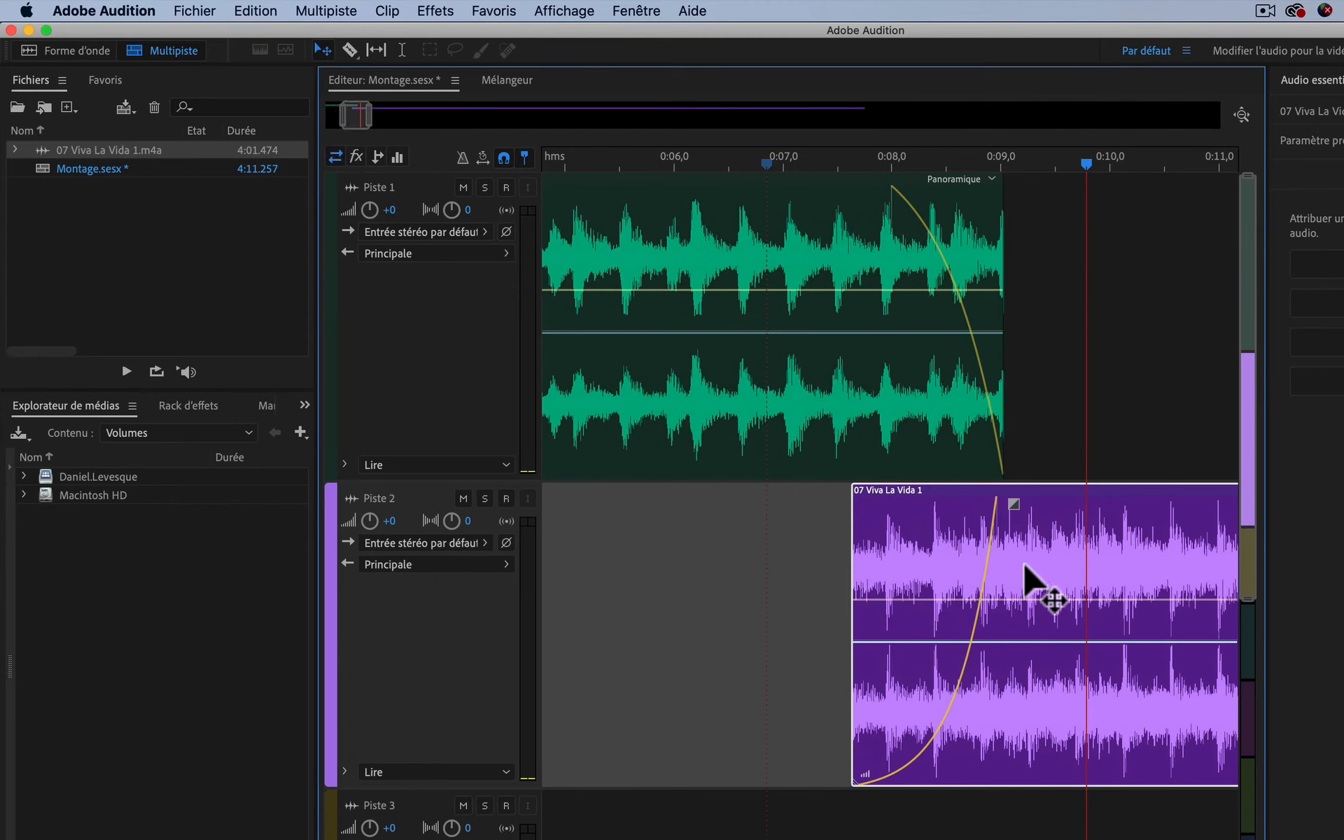
{"action": "left_click_drag", "start_coordinate": [1027, 569], "coordinate": [1008, 501]}
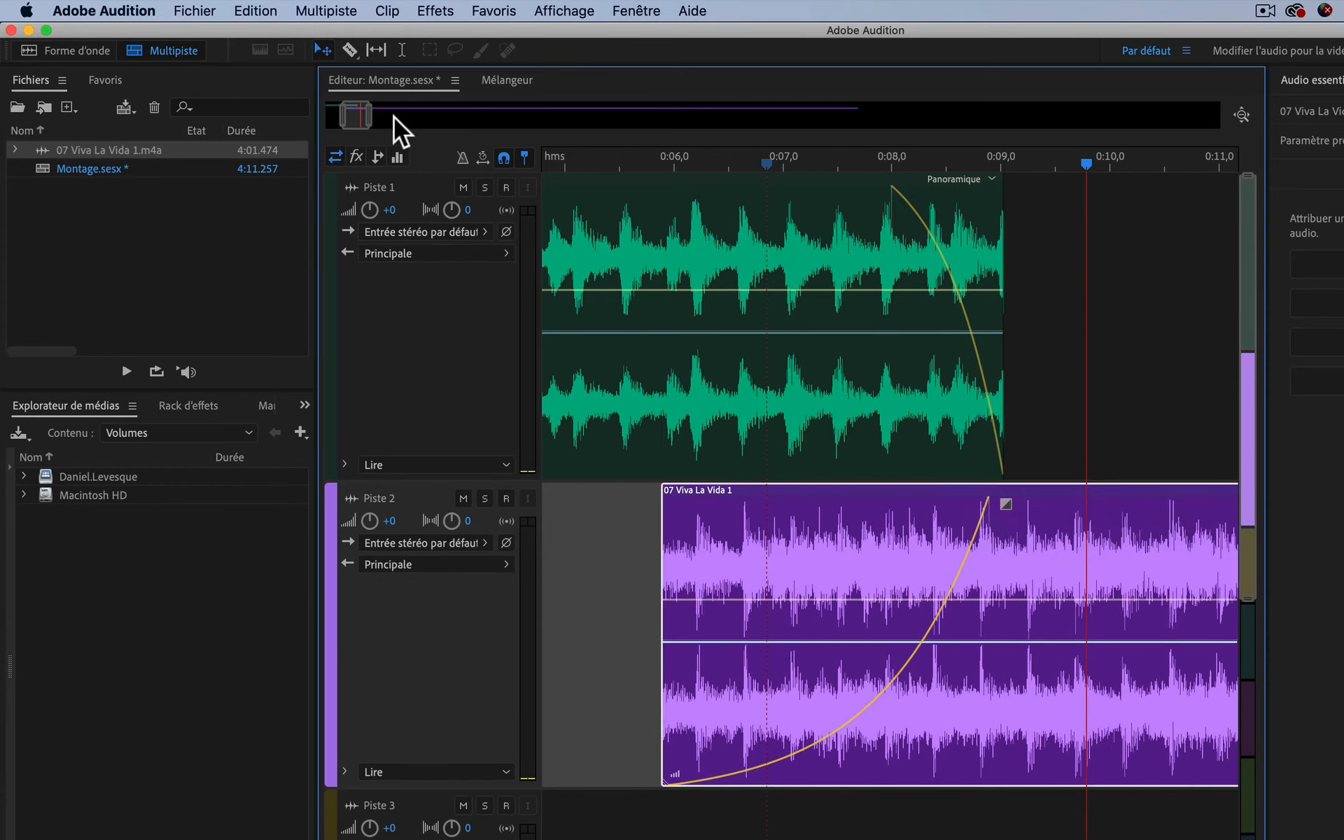
Step: Play the session from about 0:05 to check the longer overlap between the two clips
{"action": "left_click", "coordinate": [569, 161]}
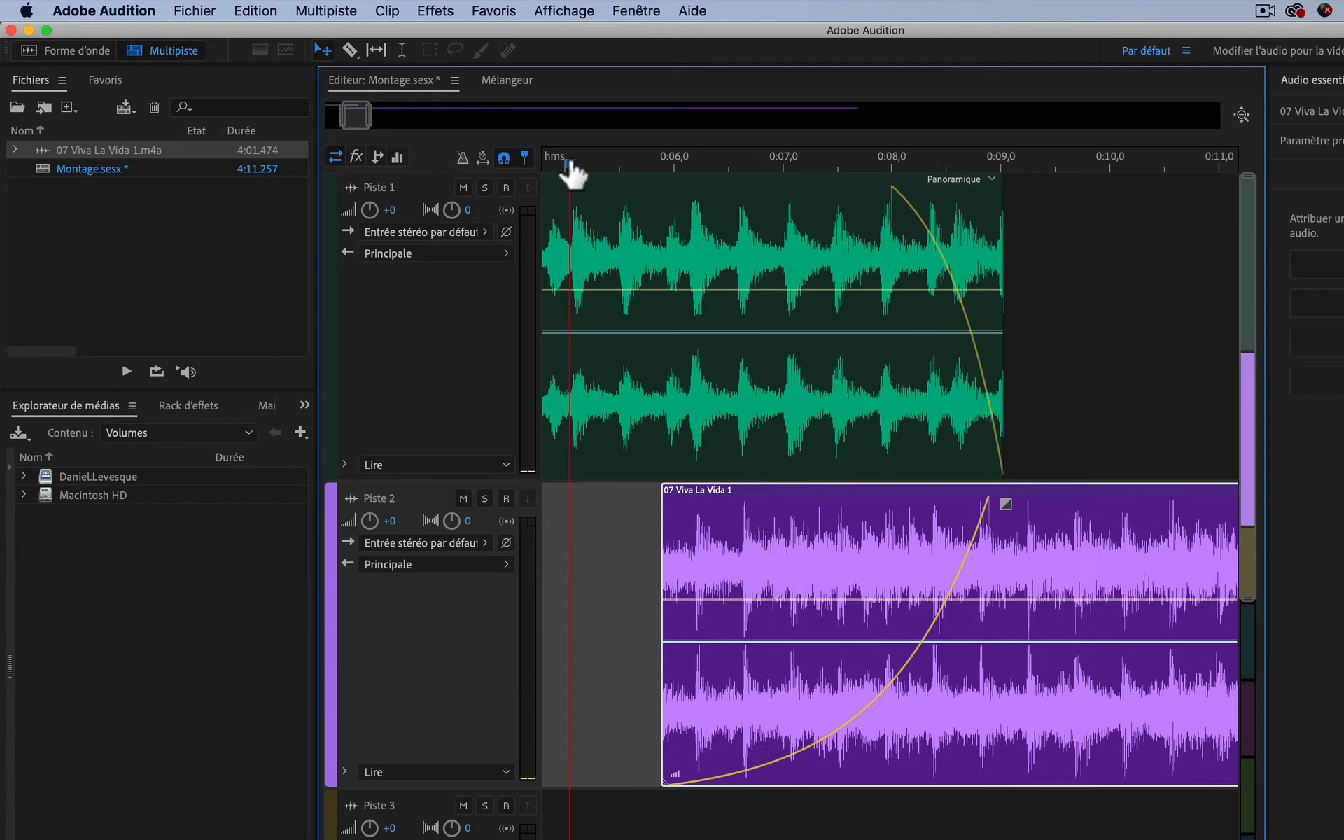
{"action": "key", "text": "space"}
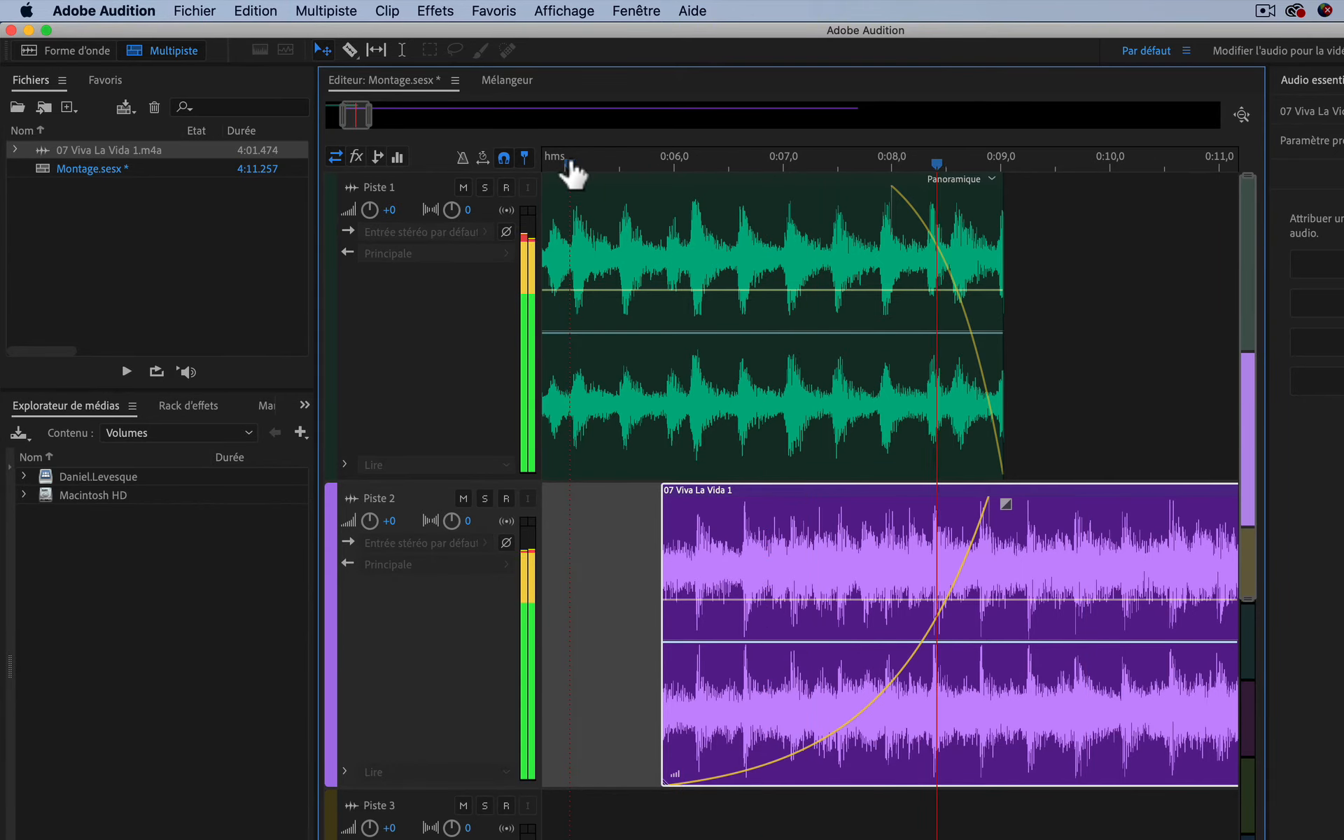
{"action": "key", "text": "space"}
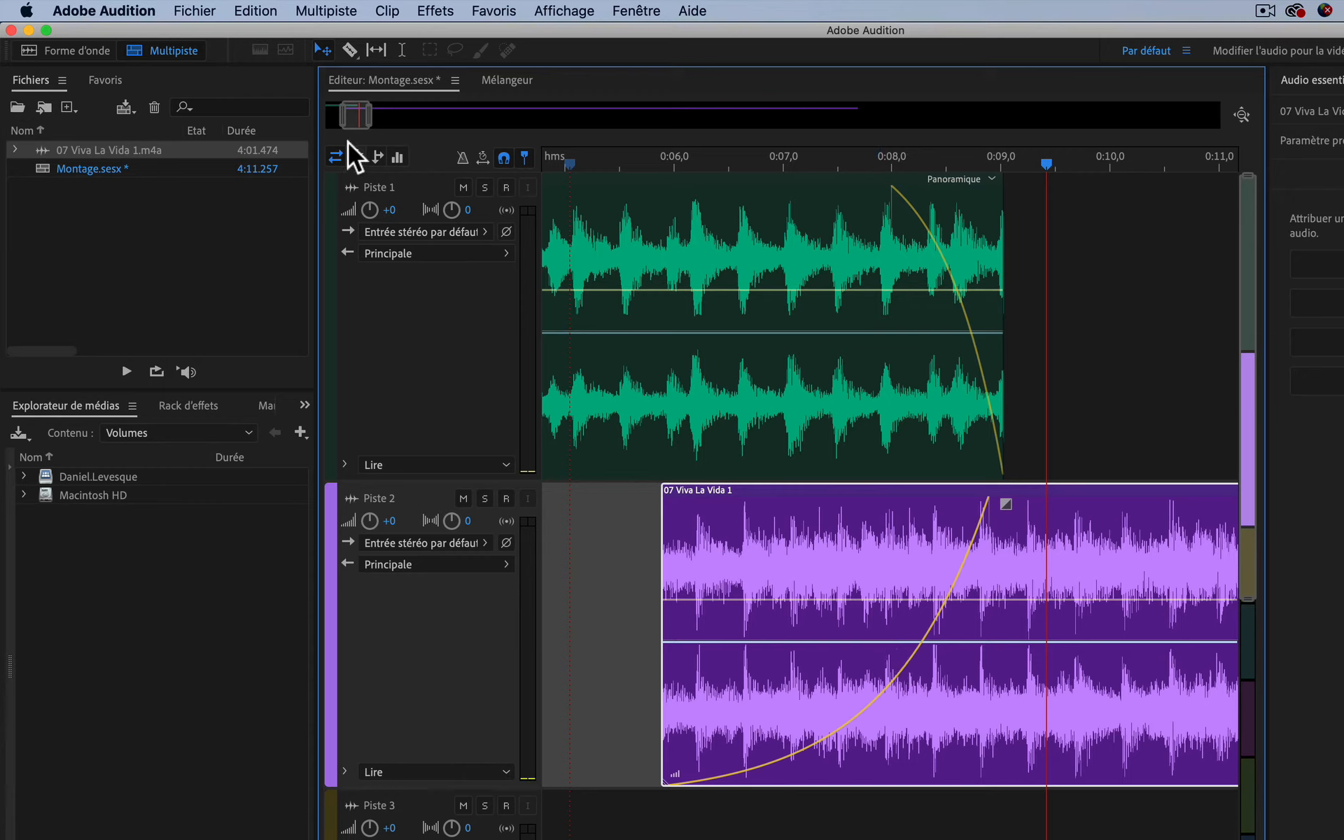
Step: Split the Piste 2 clip at about 0:28 and delete everything after the cut
{"action": "left_click_drag", "start_coordinate": [343, 114], "coordinate": [1015, 121]}
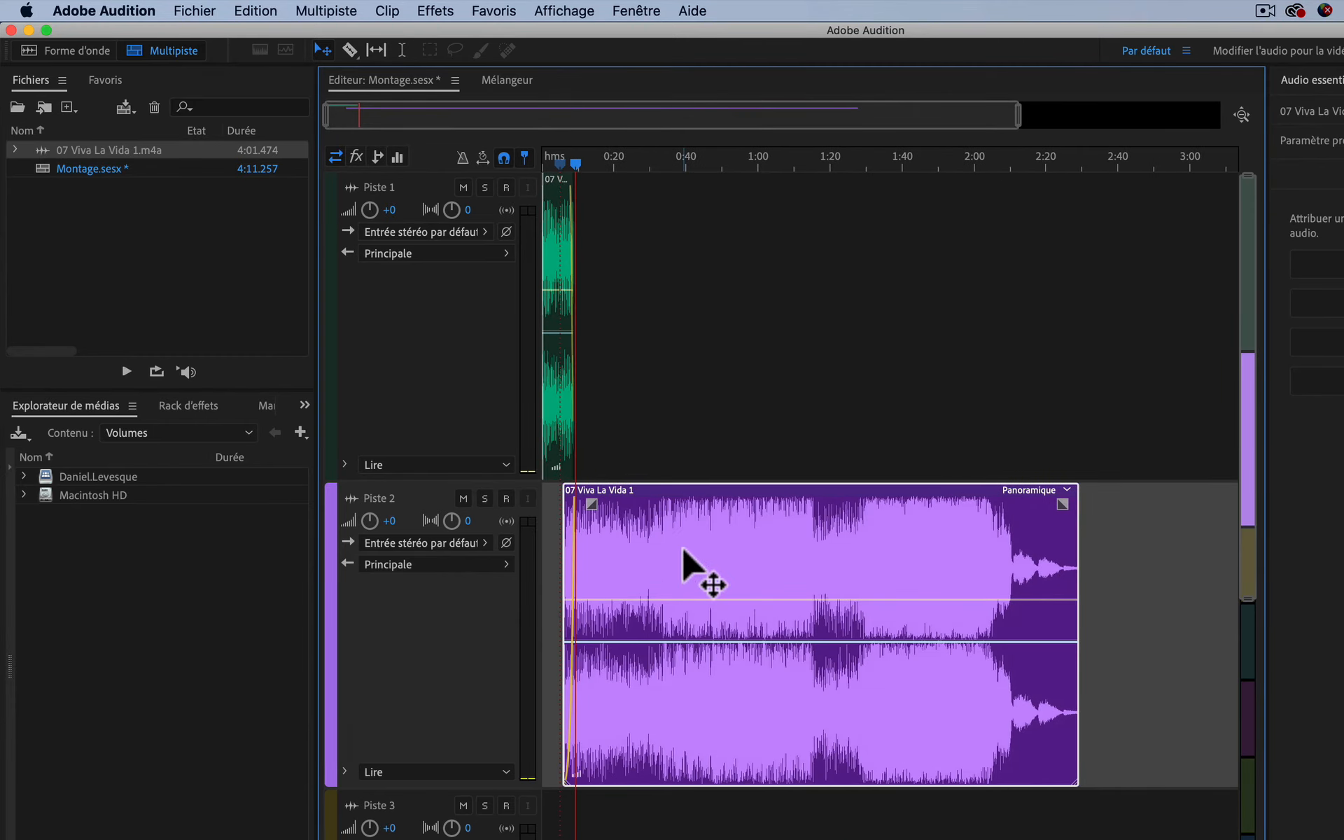
{"action": "left_click", "coordinate": [351, 51]}
{"action": "left_click", "coordinate": [644, 566]}
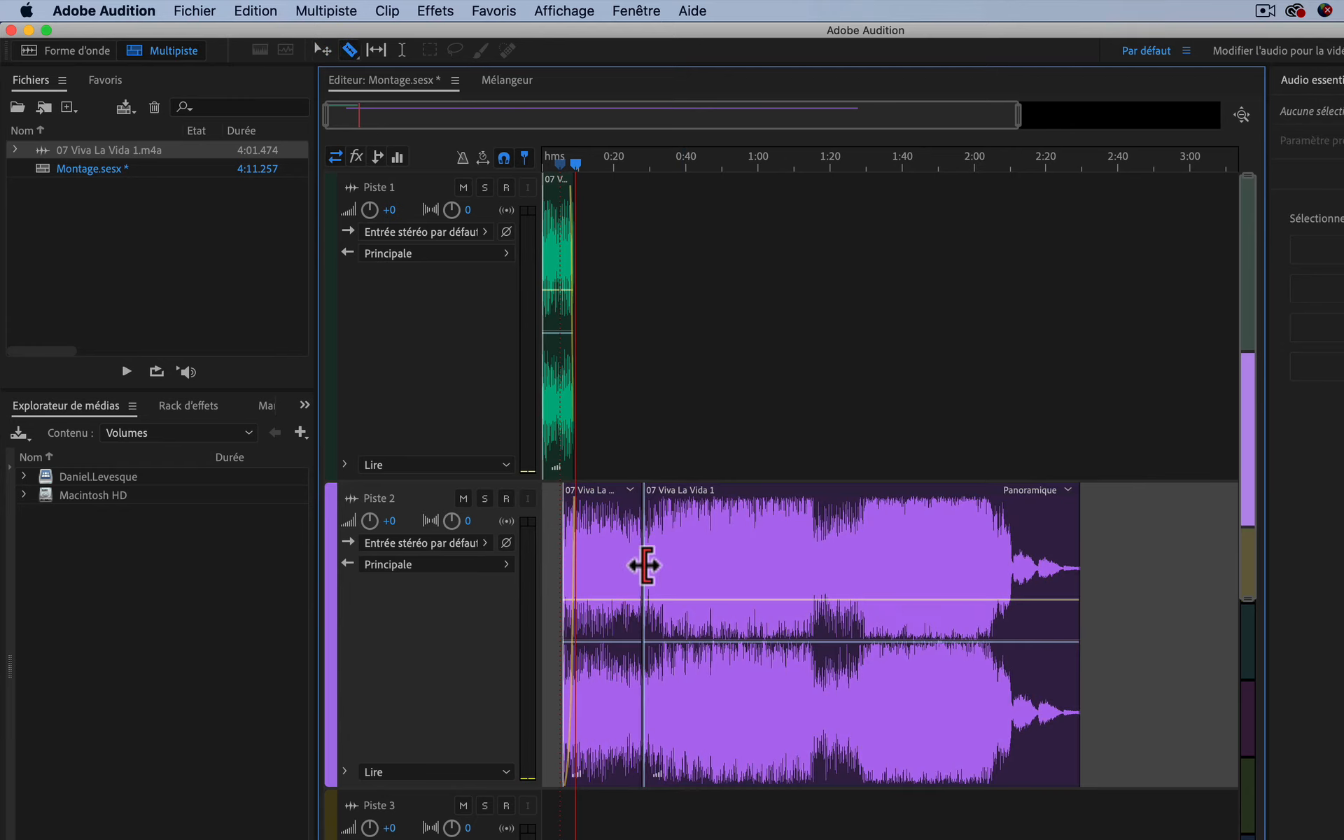
{"action": "left_click", "coordinate": [322, 51]}
{"action": "left_click", "coordinate": [708, 570]}
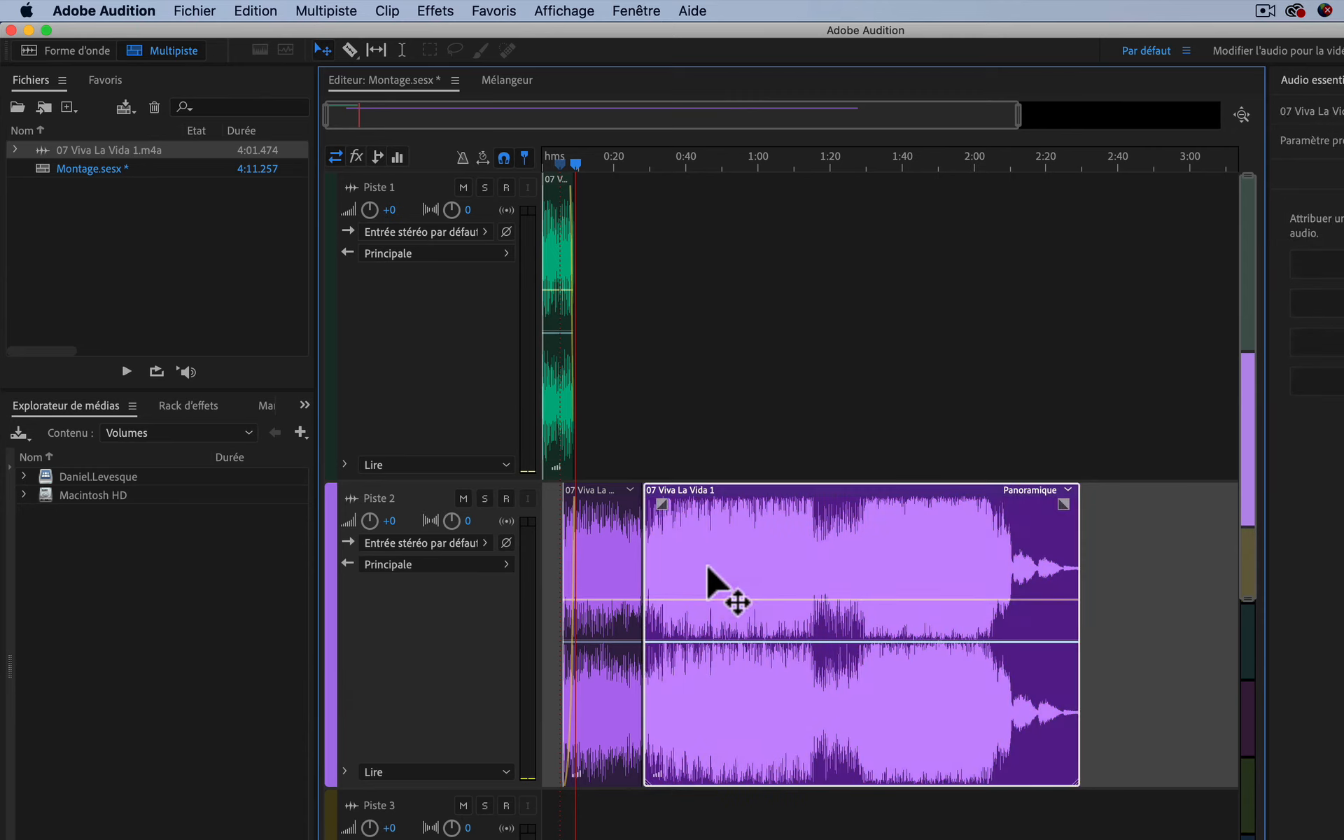
{"action": "key", "text": "BackSpace"}
Step: Add a fade-out of about 8 seconds at the end of the Piste 2 clip and save the session
{"action": "left_click", "coordinate": [638, 571]}
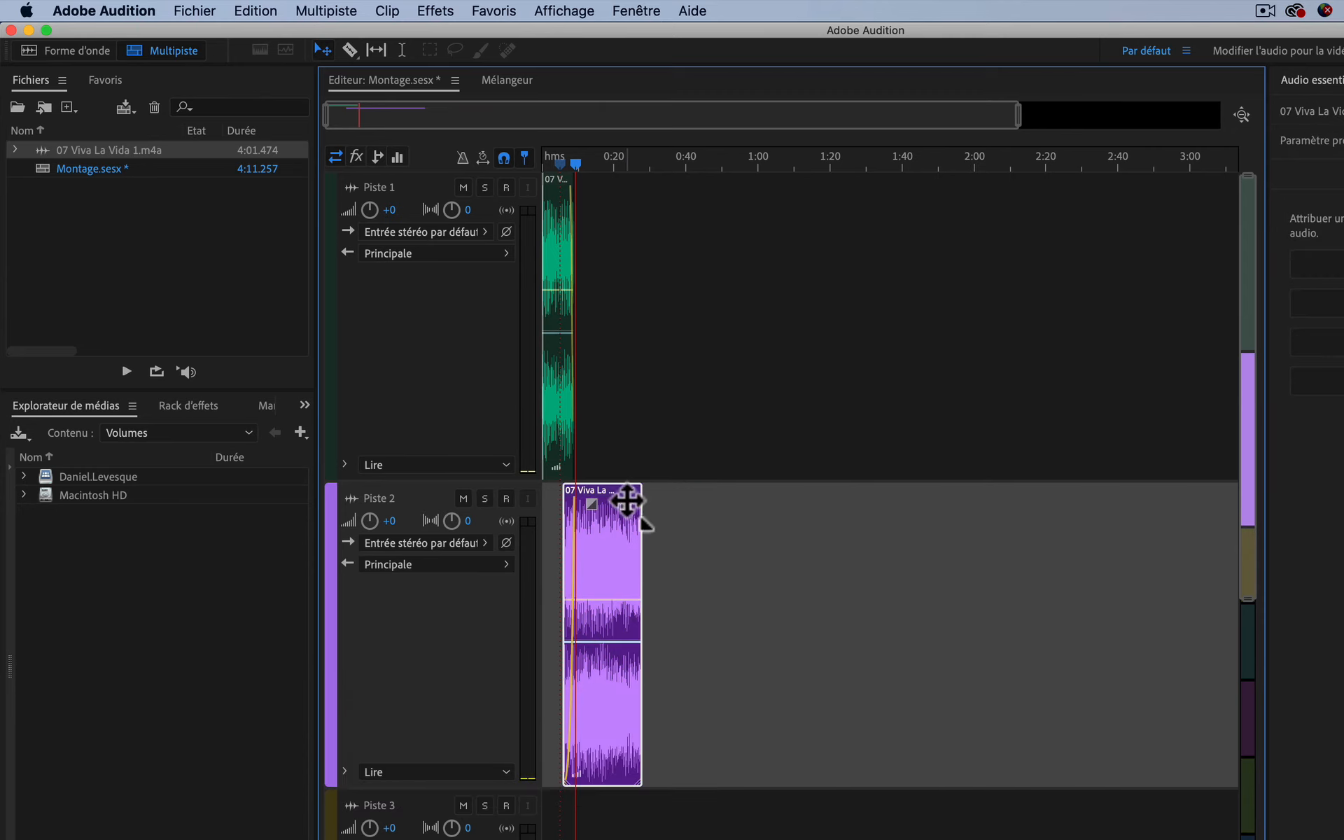
{"action": "left_click_drag", "start_coordinate": [624, 503], "coordinate": [597, 483]}
{"action": "key", "text": "super+s"}
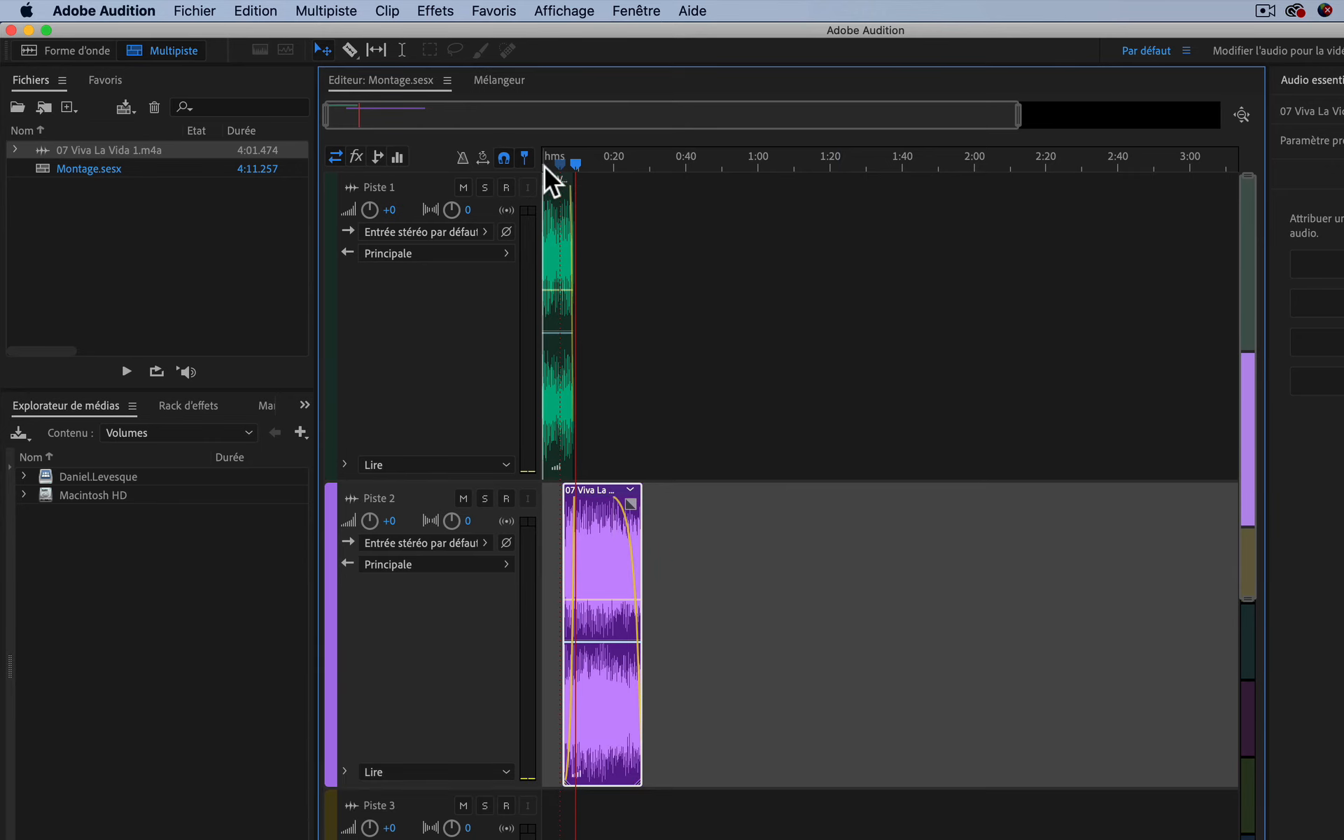
Step: Play the session from the start to check the join between the Piste 1 and Piste 2 clips
{"action": "left_click_drag", "start_coordinate": [581, 168], "coordinate": [507, 158]}
{"action": "key", "text": "space"}
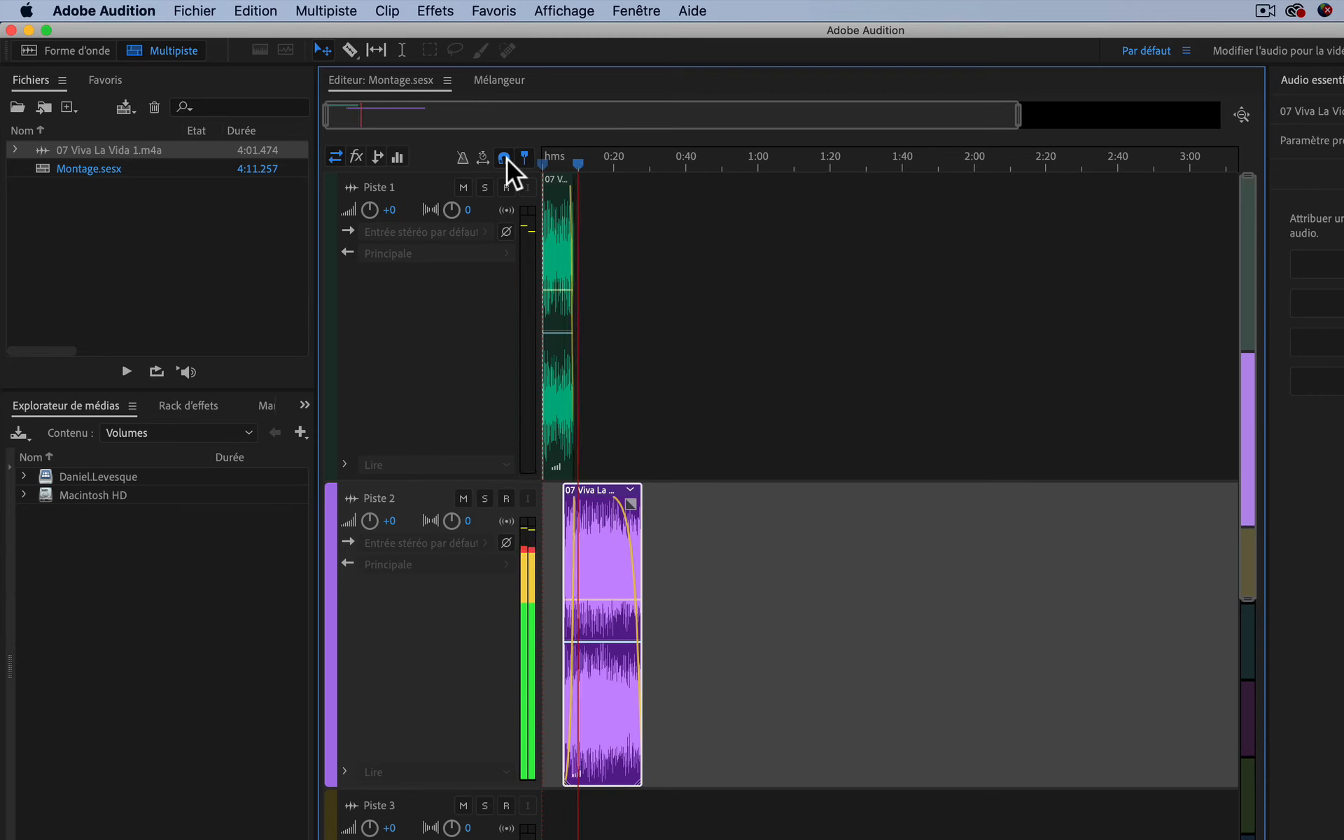
{"action": "key", "text": "space"}
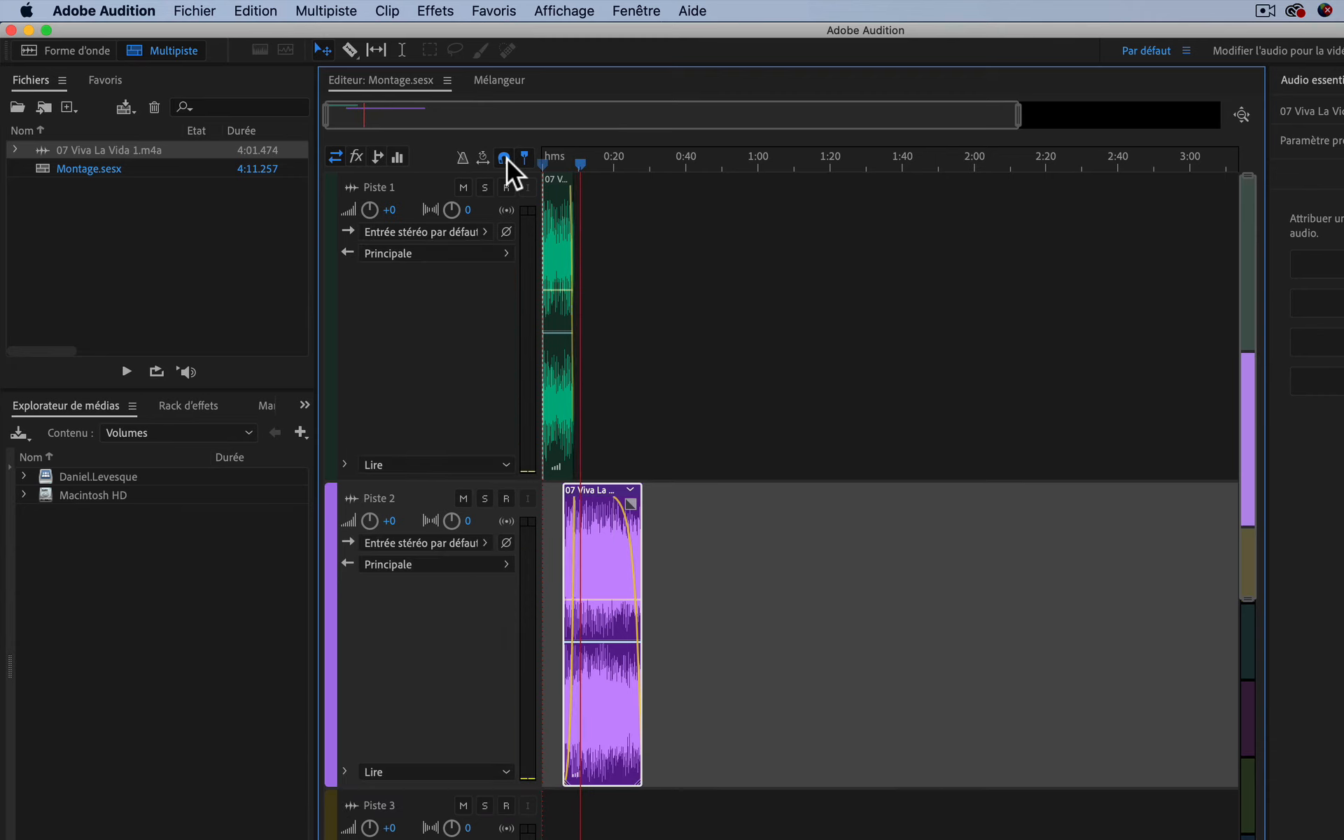
{"action": "left_click", "coordinate": [503, 158]}
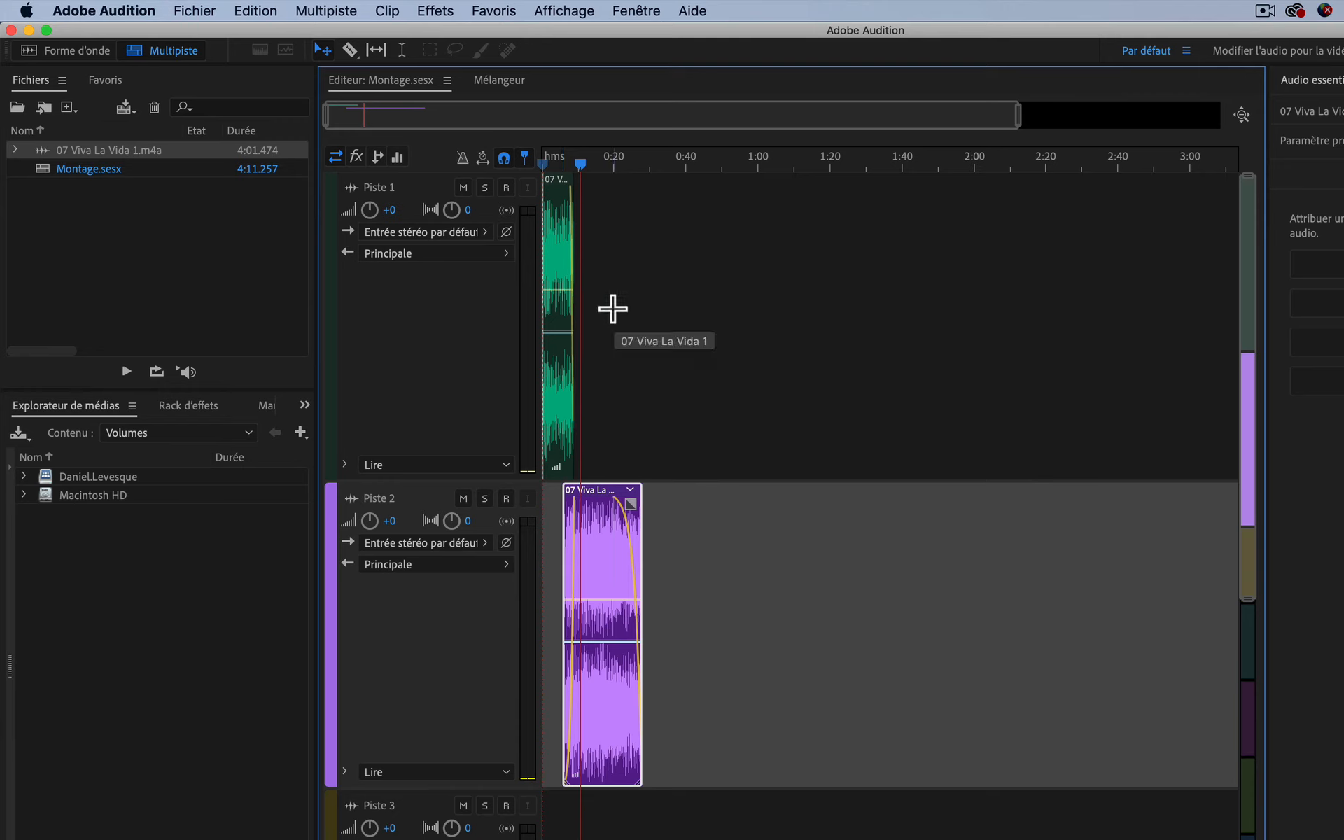
Step: Start a multitrack mixdown export of the complete session and name the file test.aif
{"action": "left_click", "coordinate": [194, 11]}
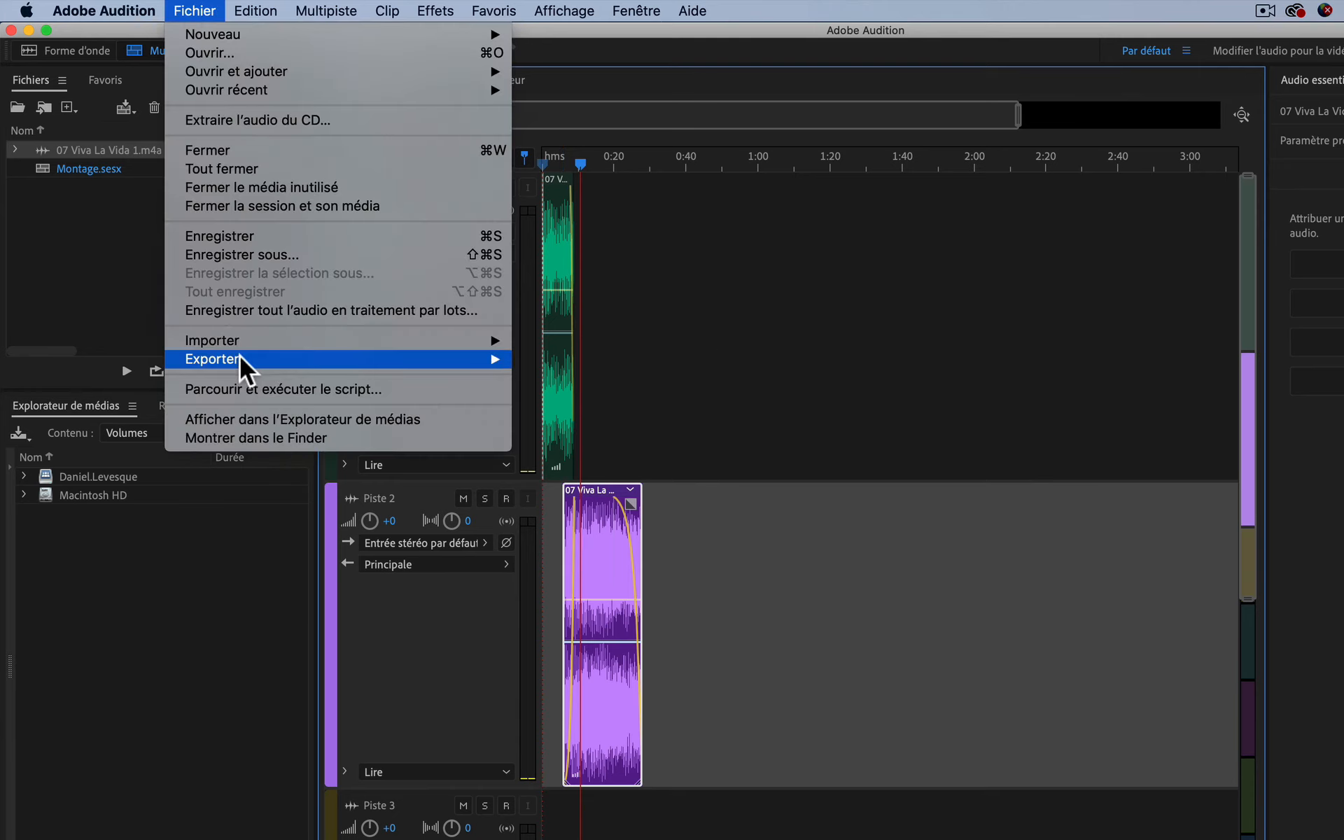
{"action": "mouse_move", "coordinate": [273, 363]}
{"action": "mouse_move", "coordinate": [587, 448]}
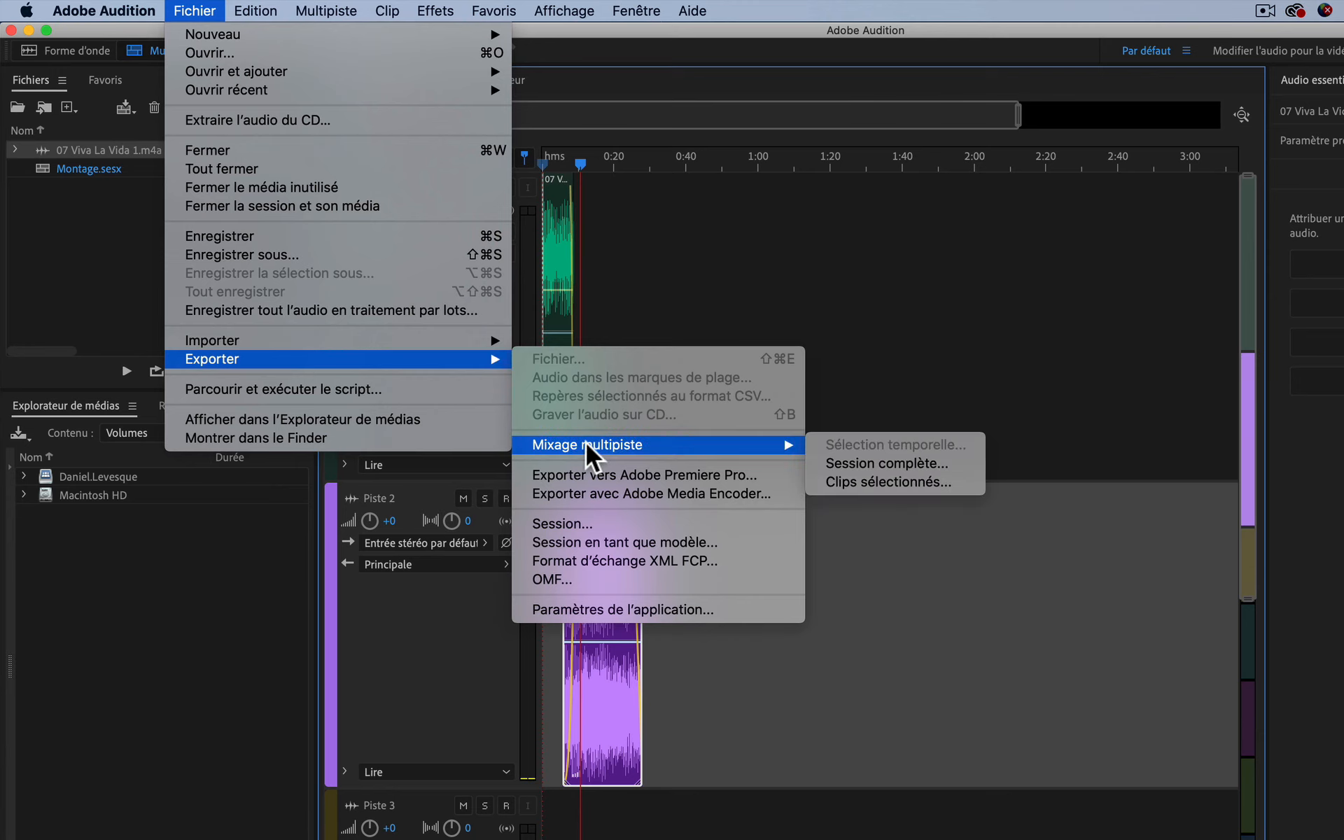
{"action": "left_click", "coordinate": [844, 464]}
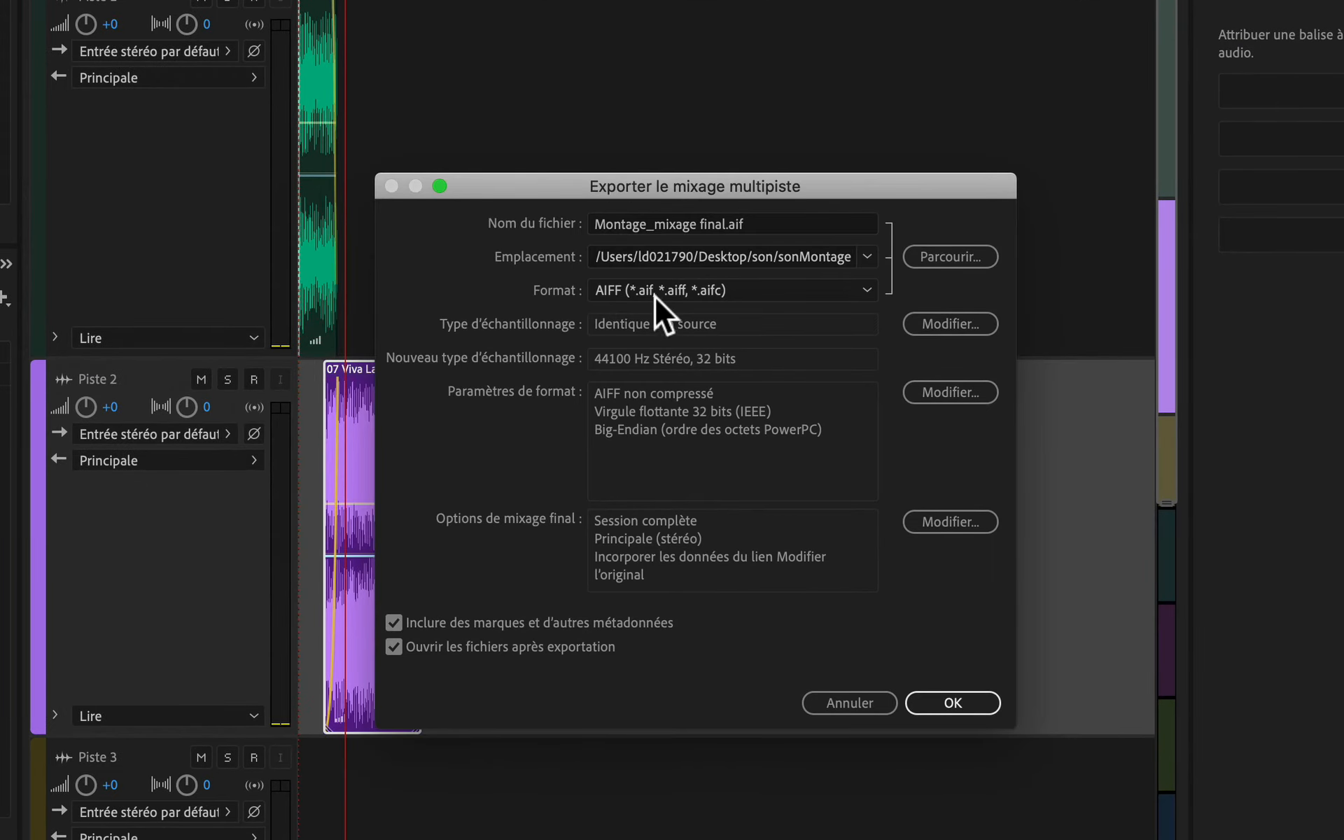
{"action": "left_click", "coordinate": [726, 225]}
{"action": "type", "text": "test"}
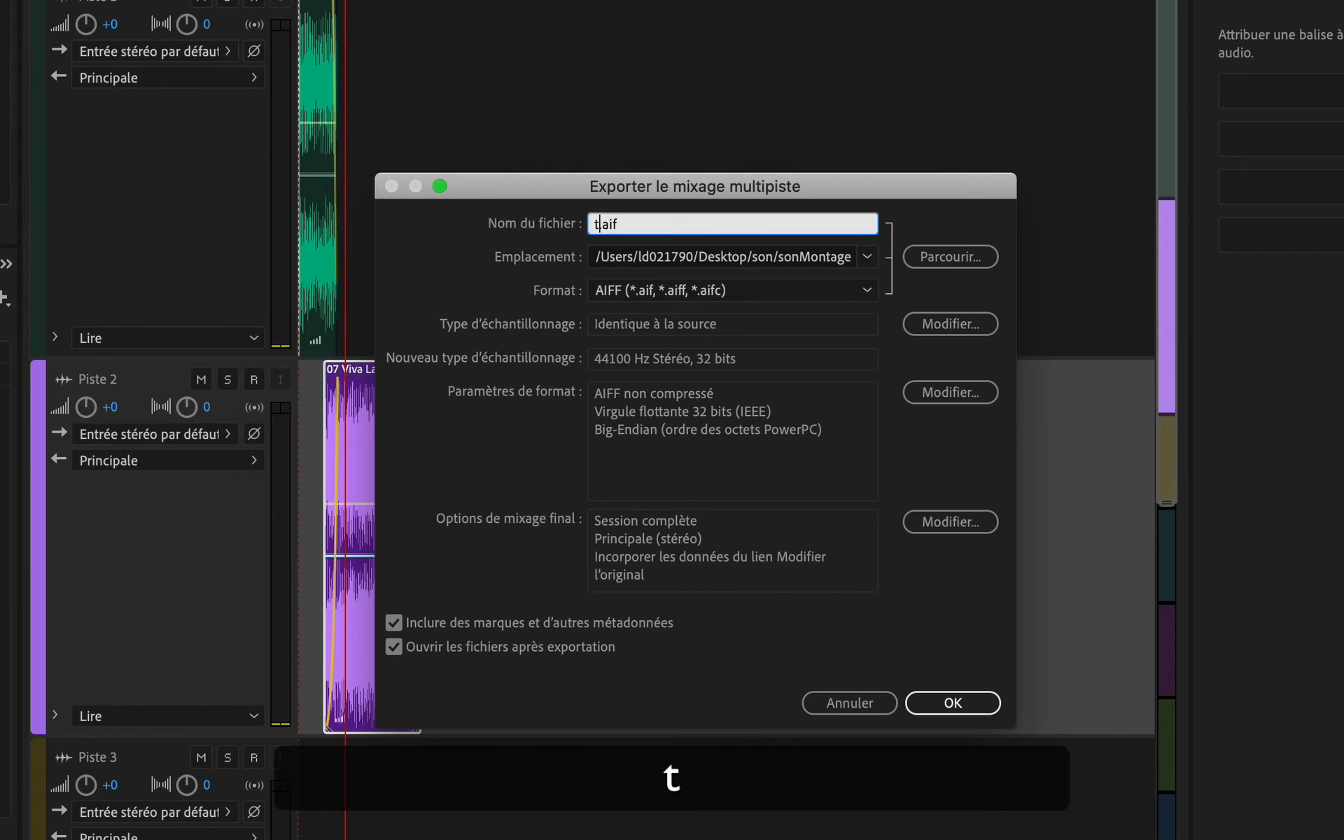
Step: Set the export location to Sem6/1_Son/3_PratiqueEnClasse on the desktop and export the mixdown in AIFF format
{"action": "left_click", "coordinate": [962, 260]}
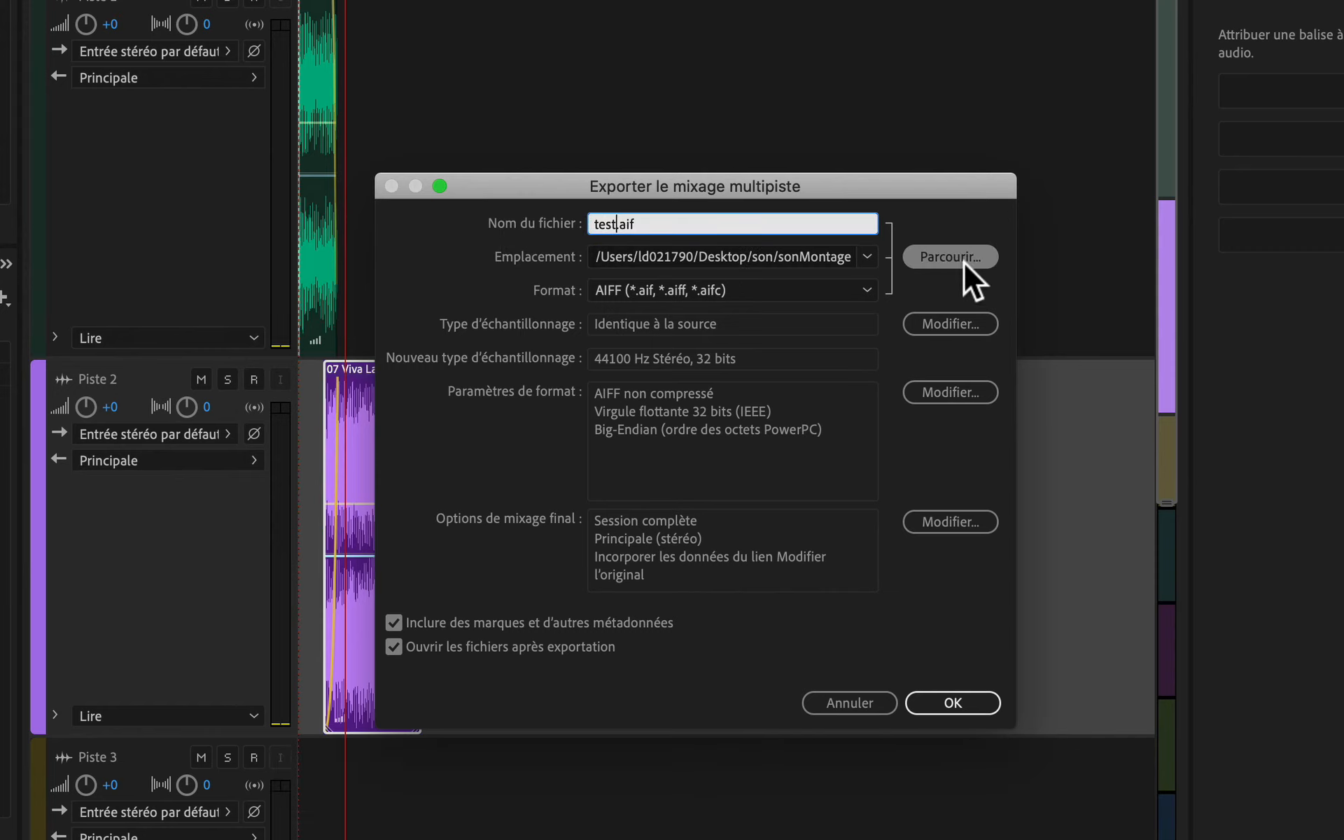
{"action": "left_click", "coordinate": [979, 357]}
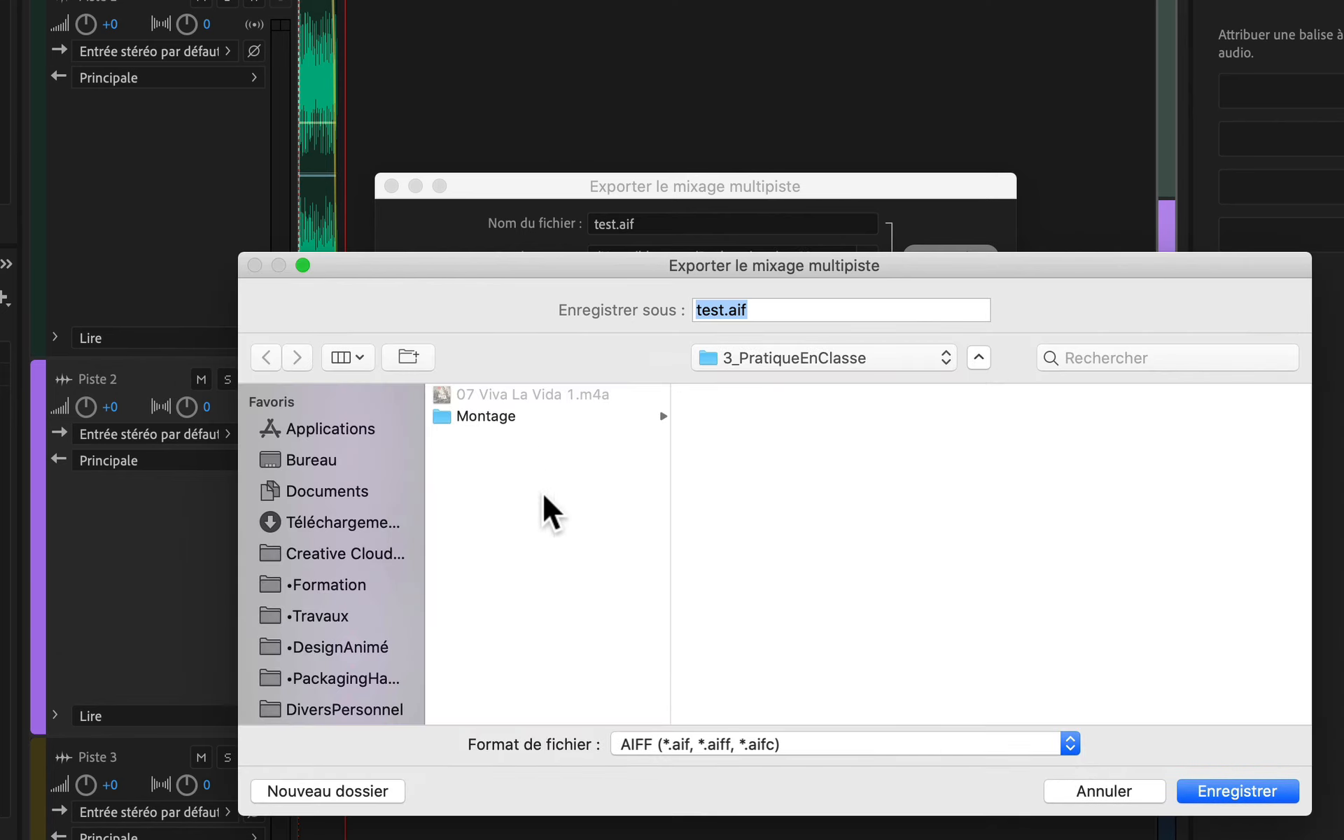
{"action": "left_click", "coordinate": [326, 466]}
{"action": "left_click", "coordinate": [532, 502]}
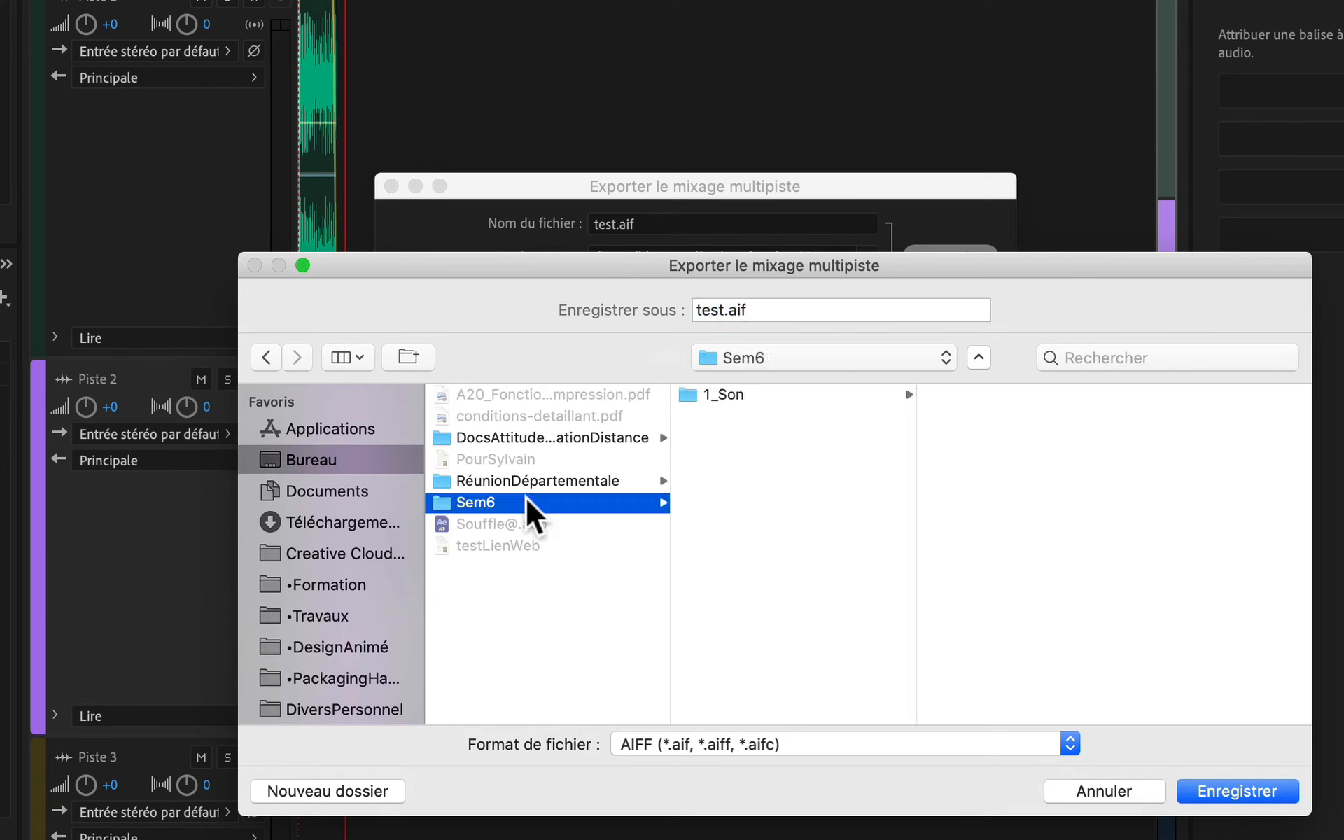
{"action": "left_click", "coordinate": [740, 396]}
{"action": "left_click", "coordinate": [1031, 419]}
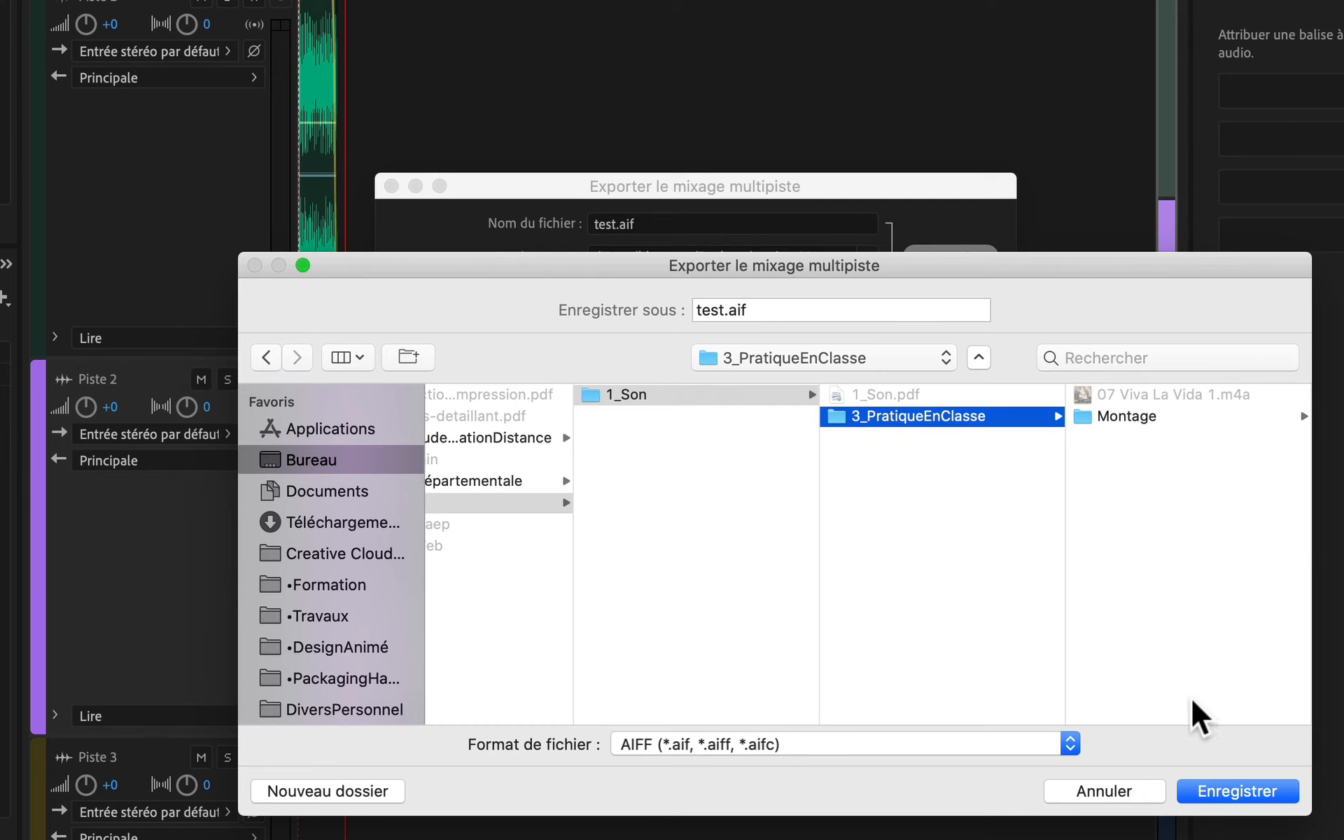
{"action": "left_click", "coordinate": [1221, 798]}
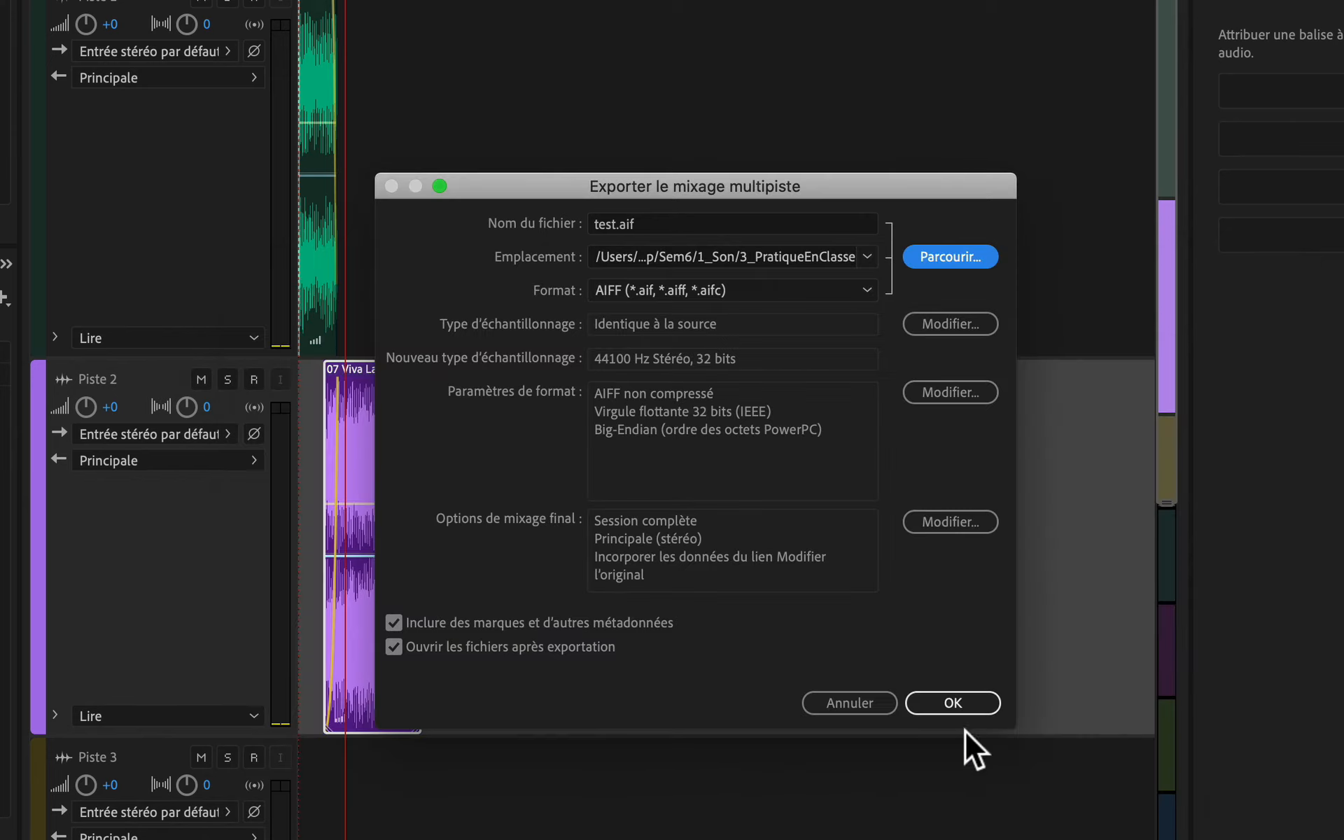
{"action": "left_click", "coordinate": [955, 700]}
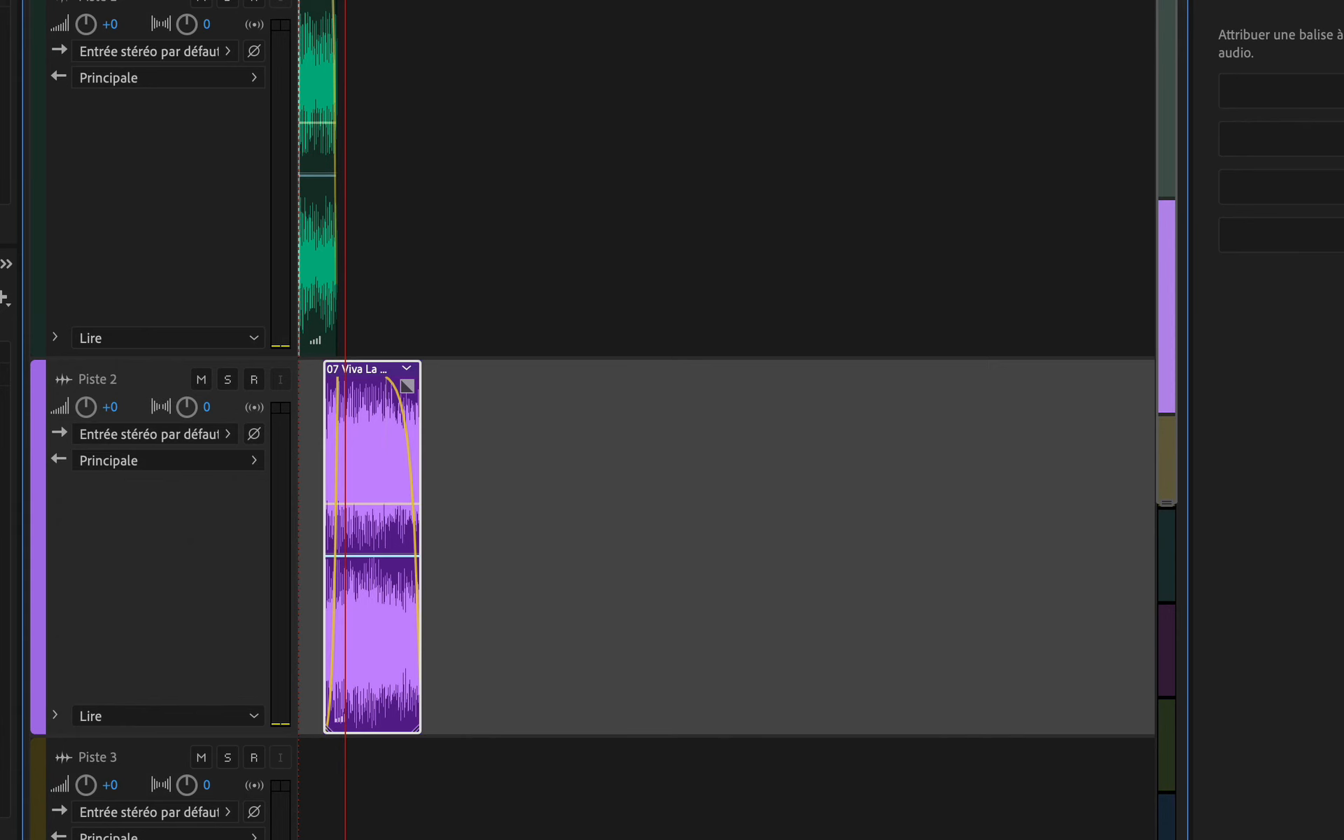
Step: Hide Audition and open the exported test.aif from the 3_PratiqueEnClasse folder in QuickTime Player
{"action": "left_click", "coordinate": [76, 8]}
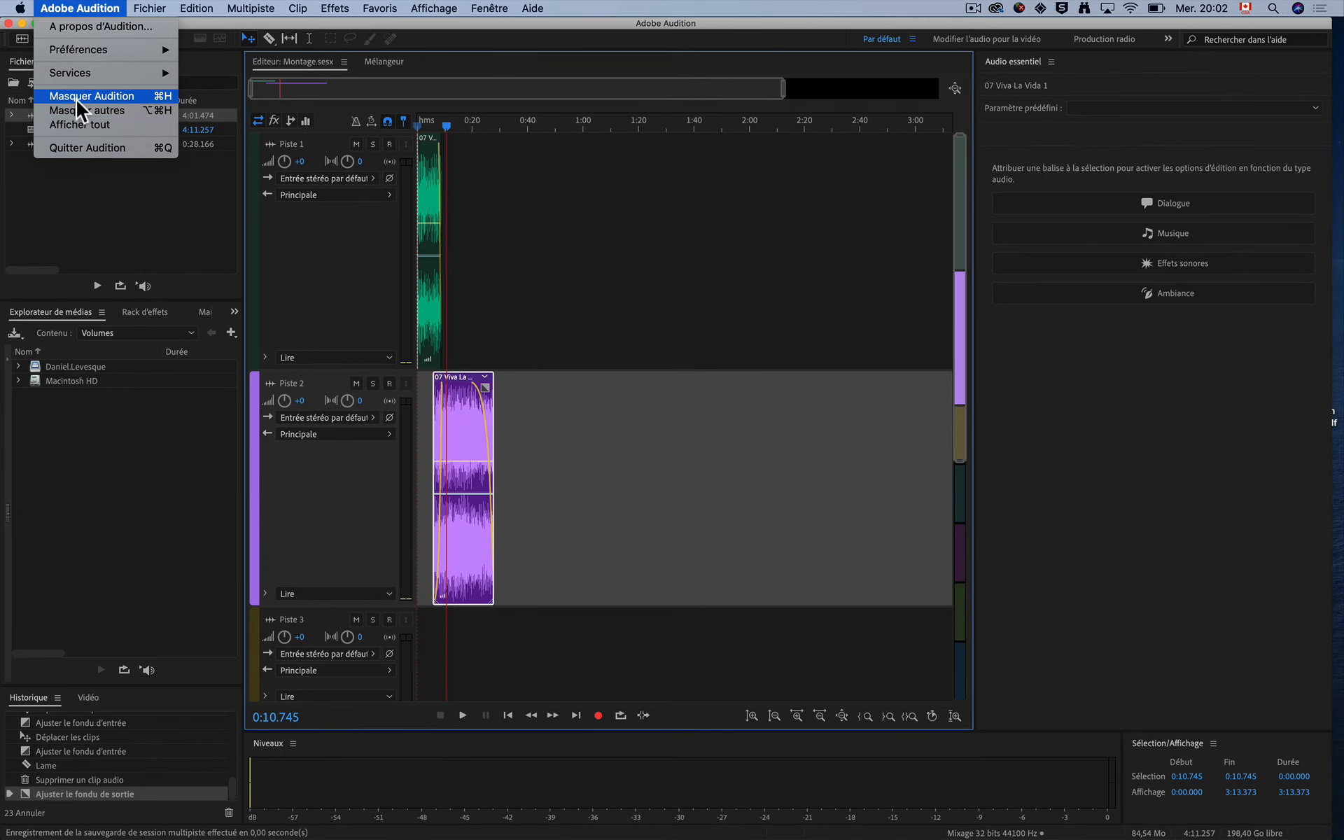
{"action": "left_click", "coordinate": [77, 98]}
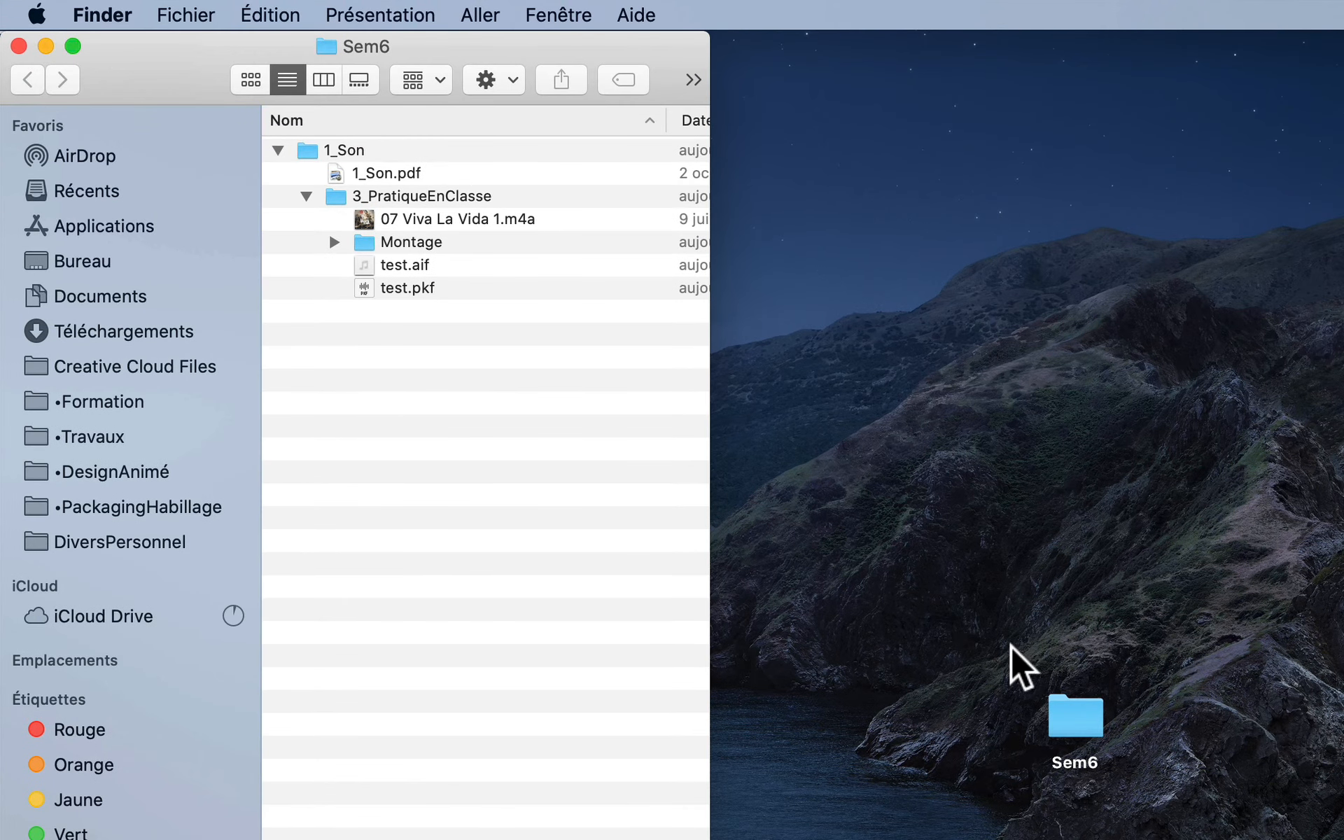
{"action": "left_click", "coordinate": [1082, 721]}
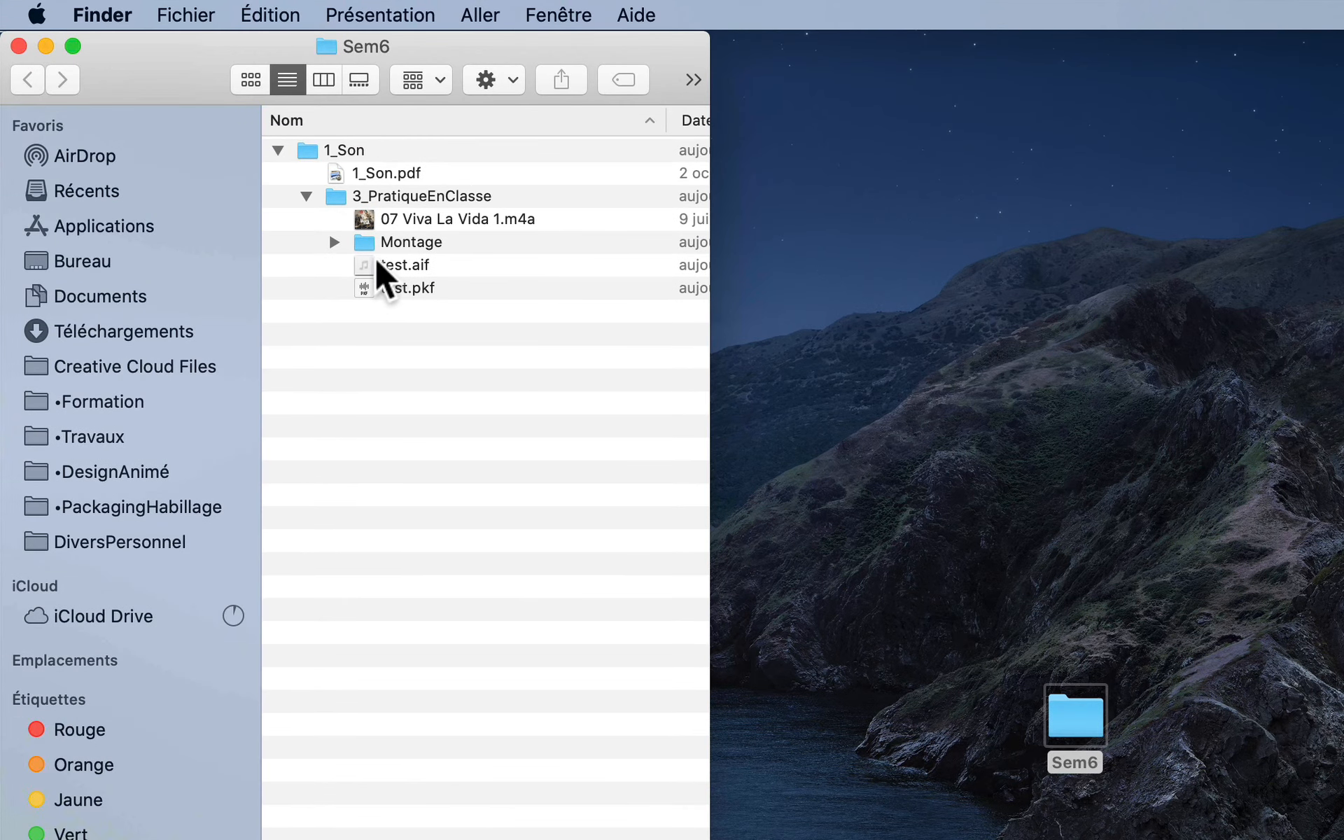
{"action": "left_click", "coordinate": [367, 265]}
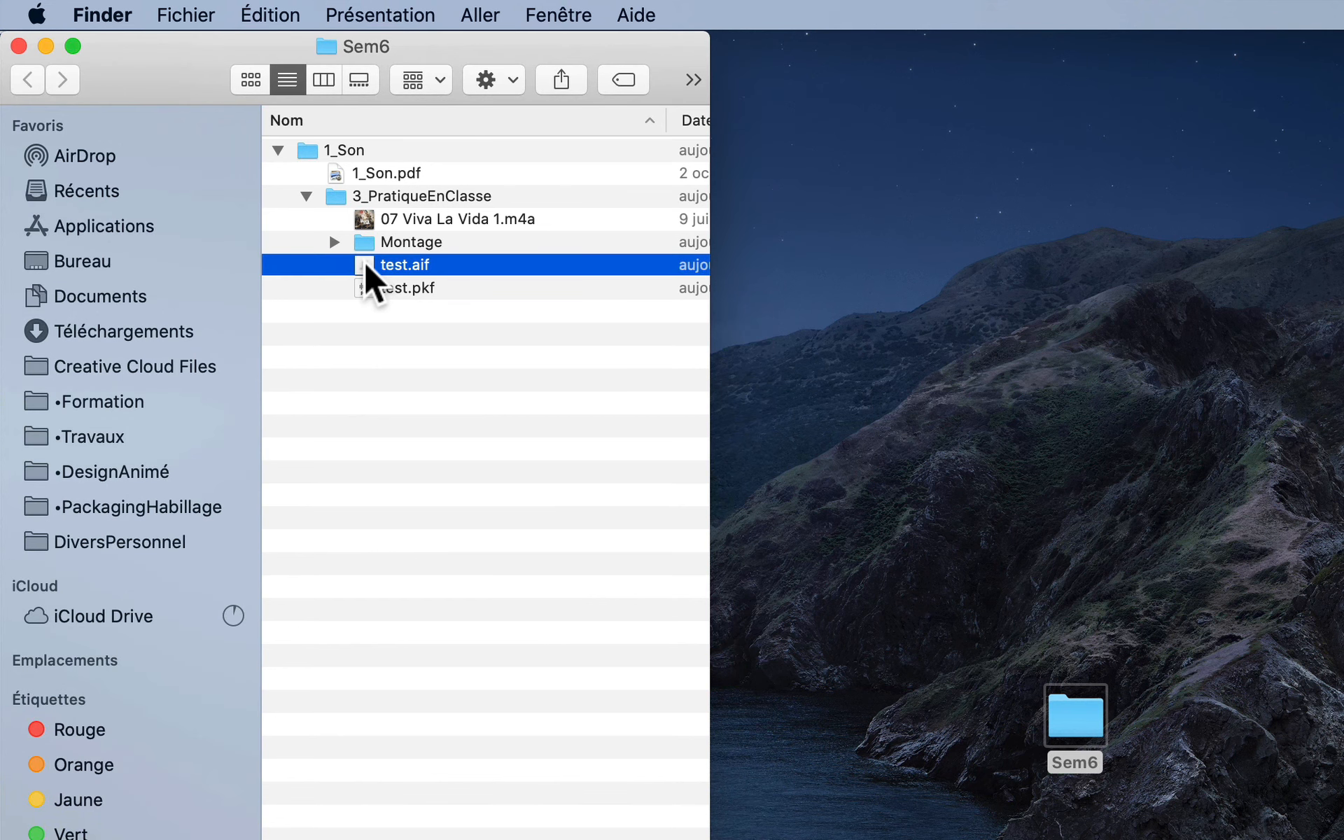
{"action": "right_click", "coordinate": [365, 266]}
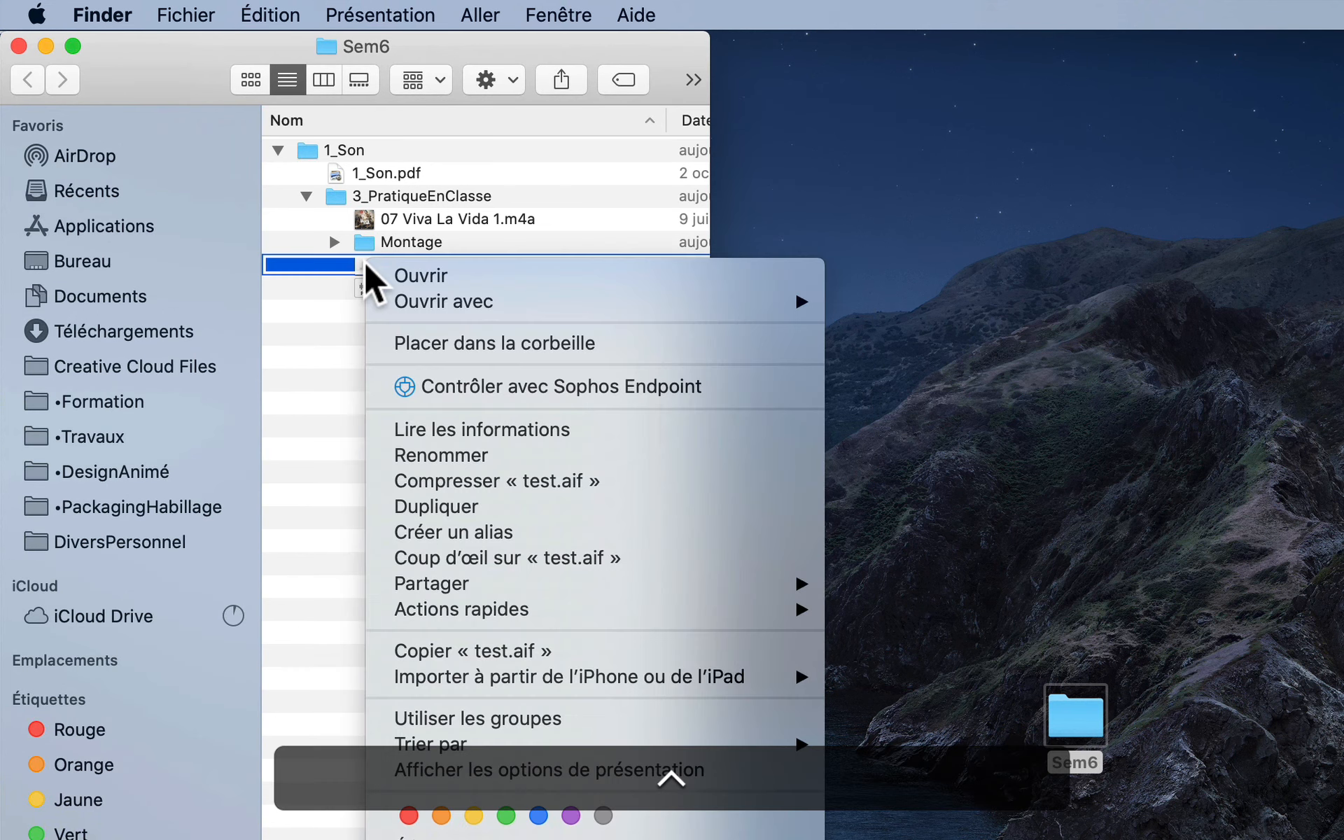
{"action": "mouse_move", "coordinate": [378, 301]}
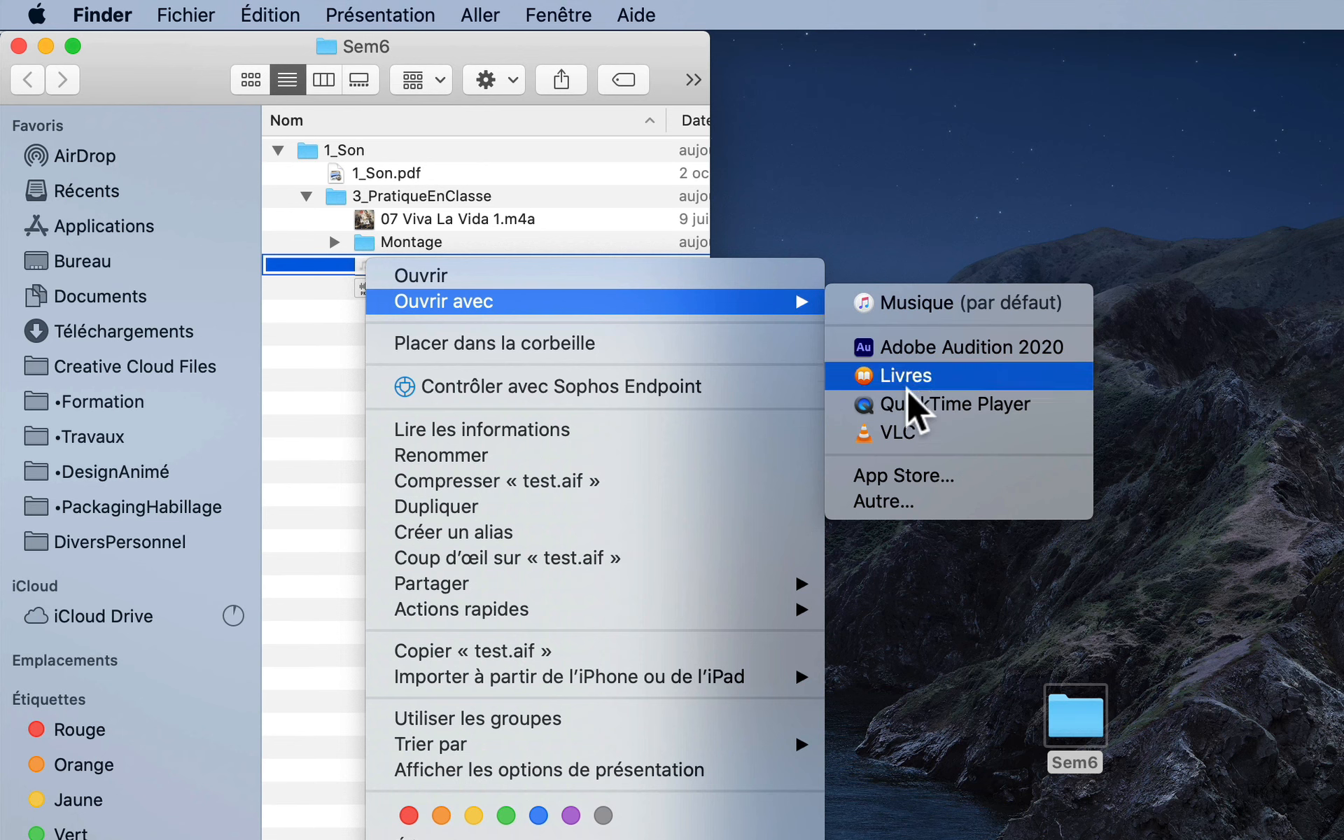
{"action": "left_click", "coordinate": [906, 404]}
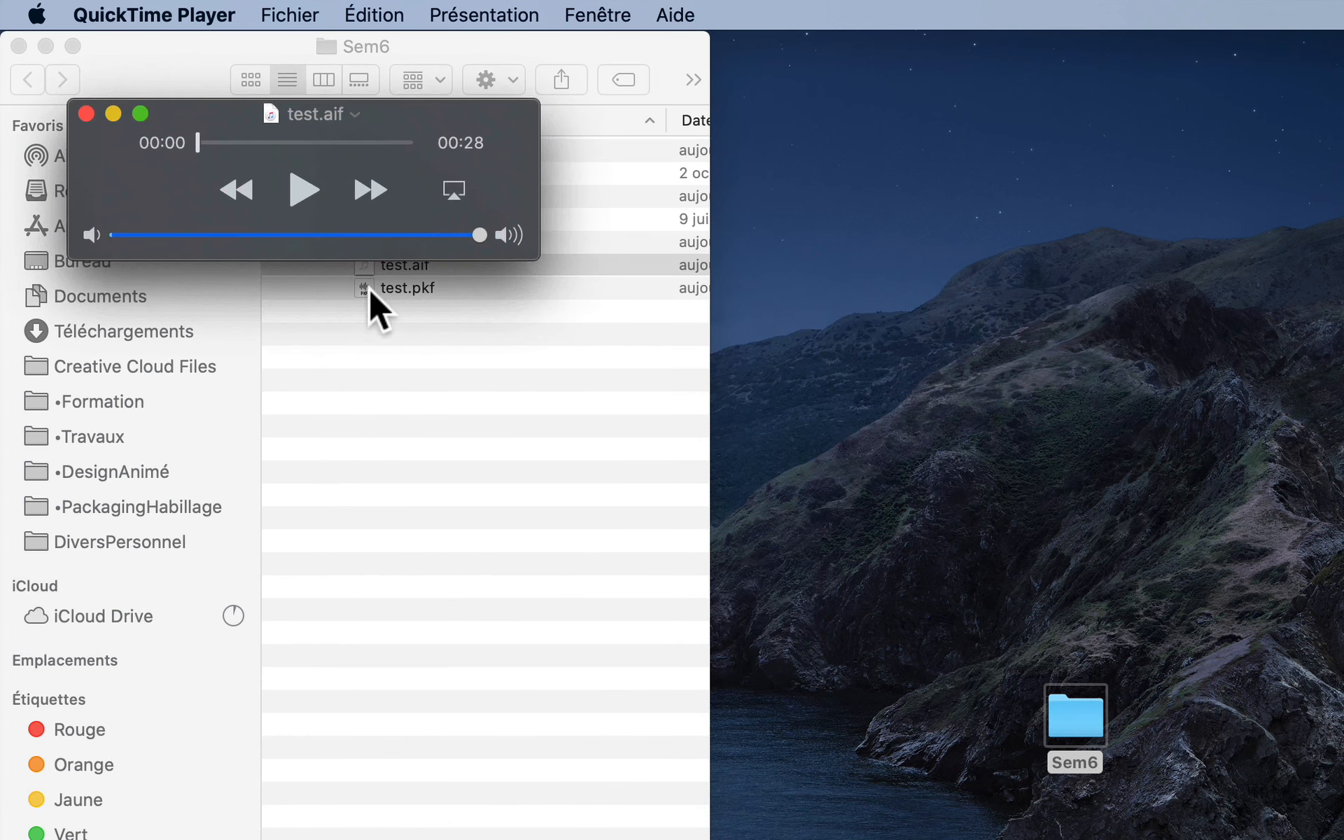
Step: Play test.aif from the start and from about 0:16, pause it, and quit QuickTime Player
{"action": "left_click", "coordinate": [298, 184]}
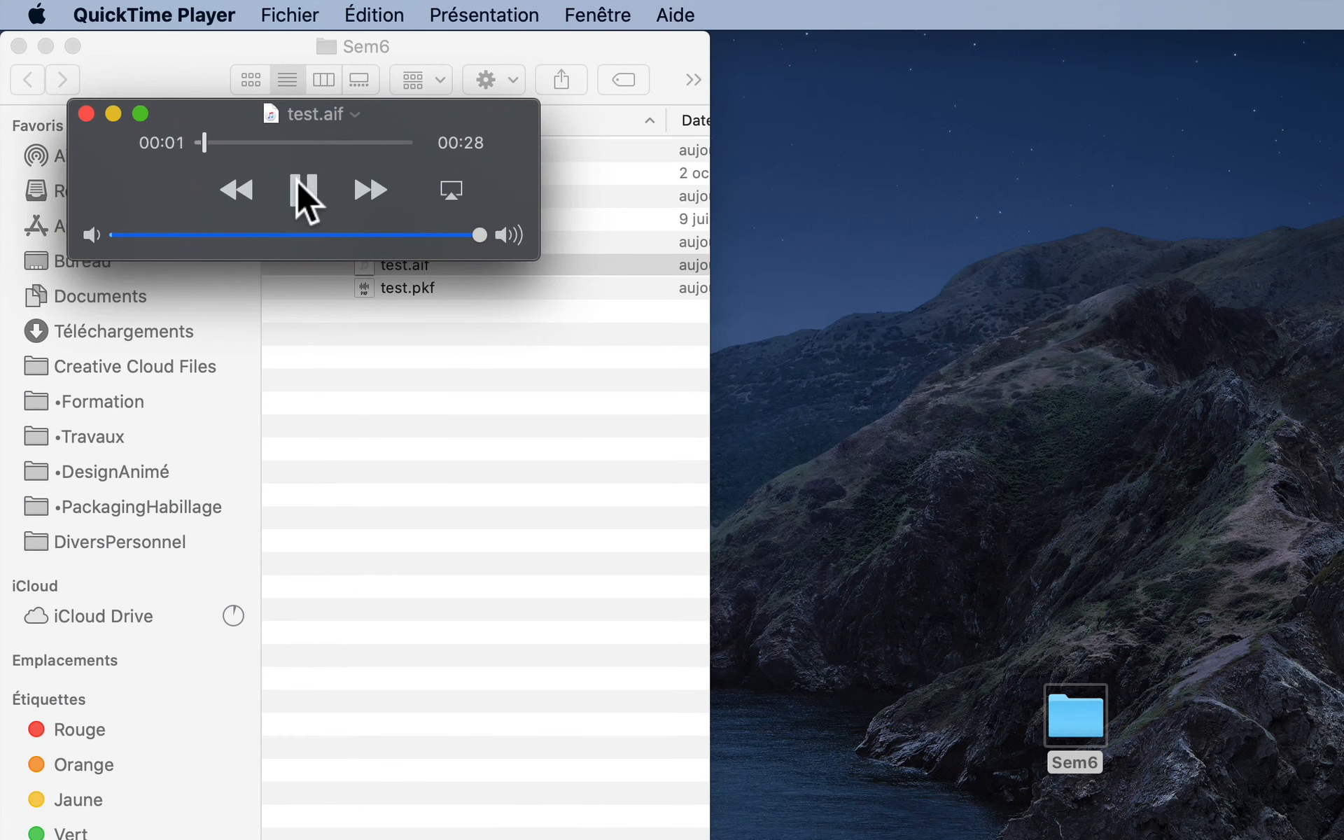
{"action": "left_click_drag", "start_coordinate": [221, 144], "coordinate": [317, 145]}
{"action": "left_click", "coordinate": [312, 187]}
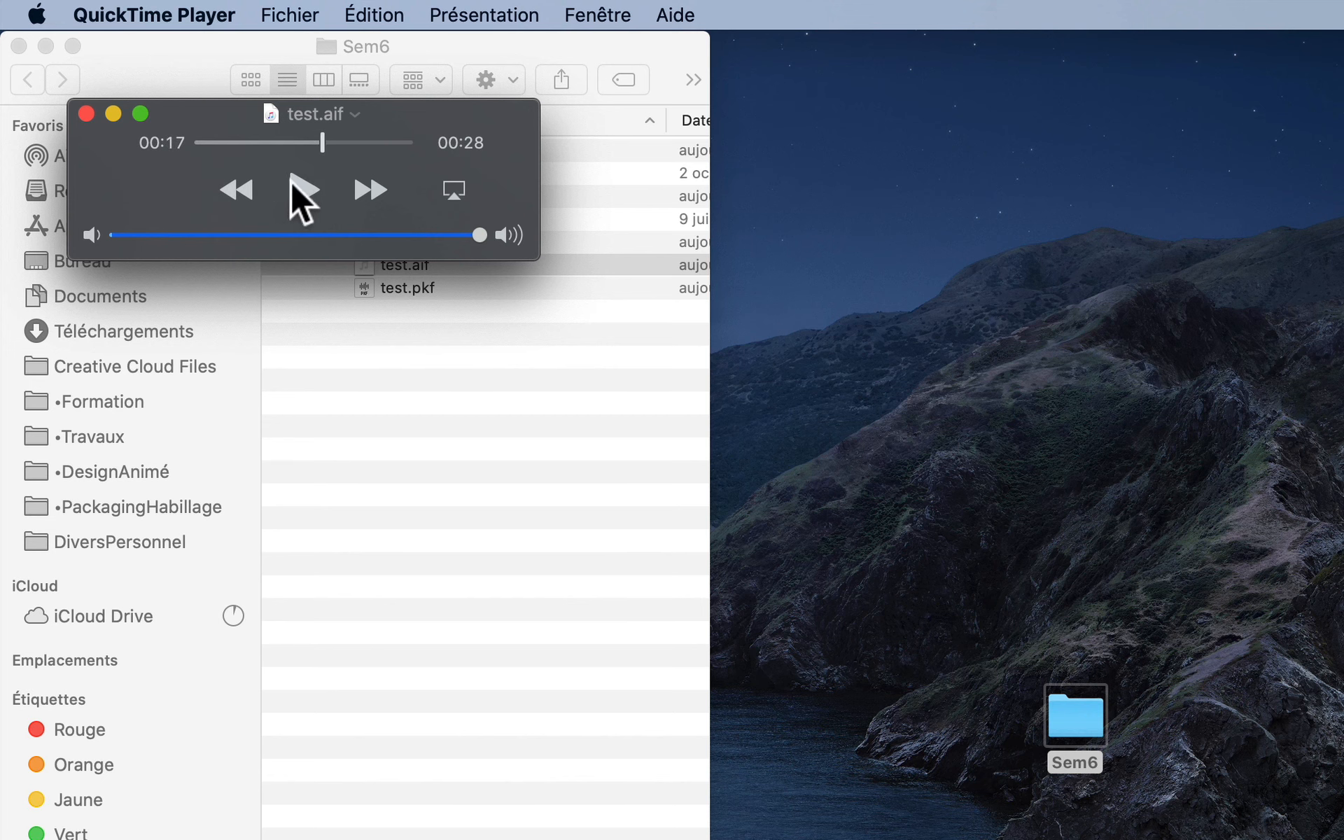
{"action": "left_click", "coordinate": [133, 8]}
{"action": "left_click", "coordinate": [135, 224]}
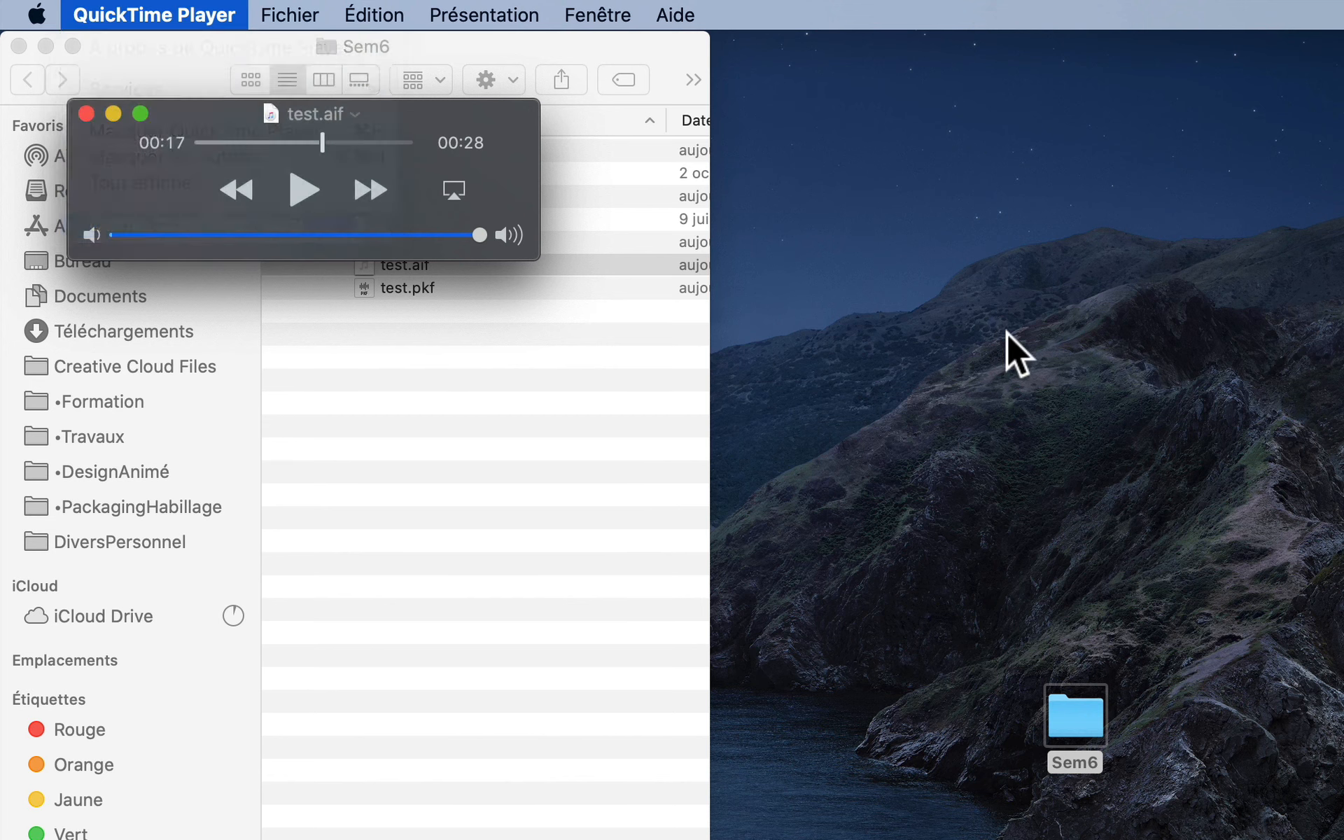